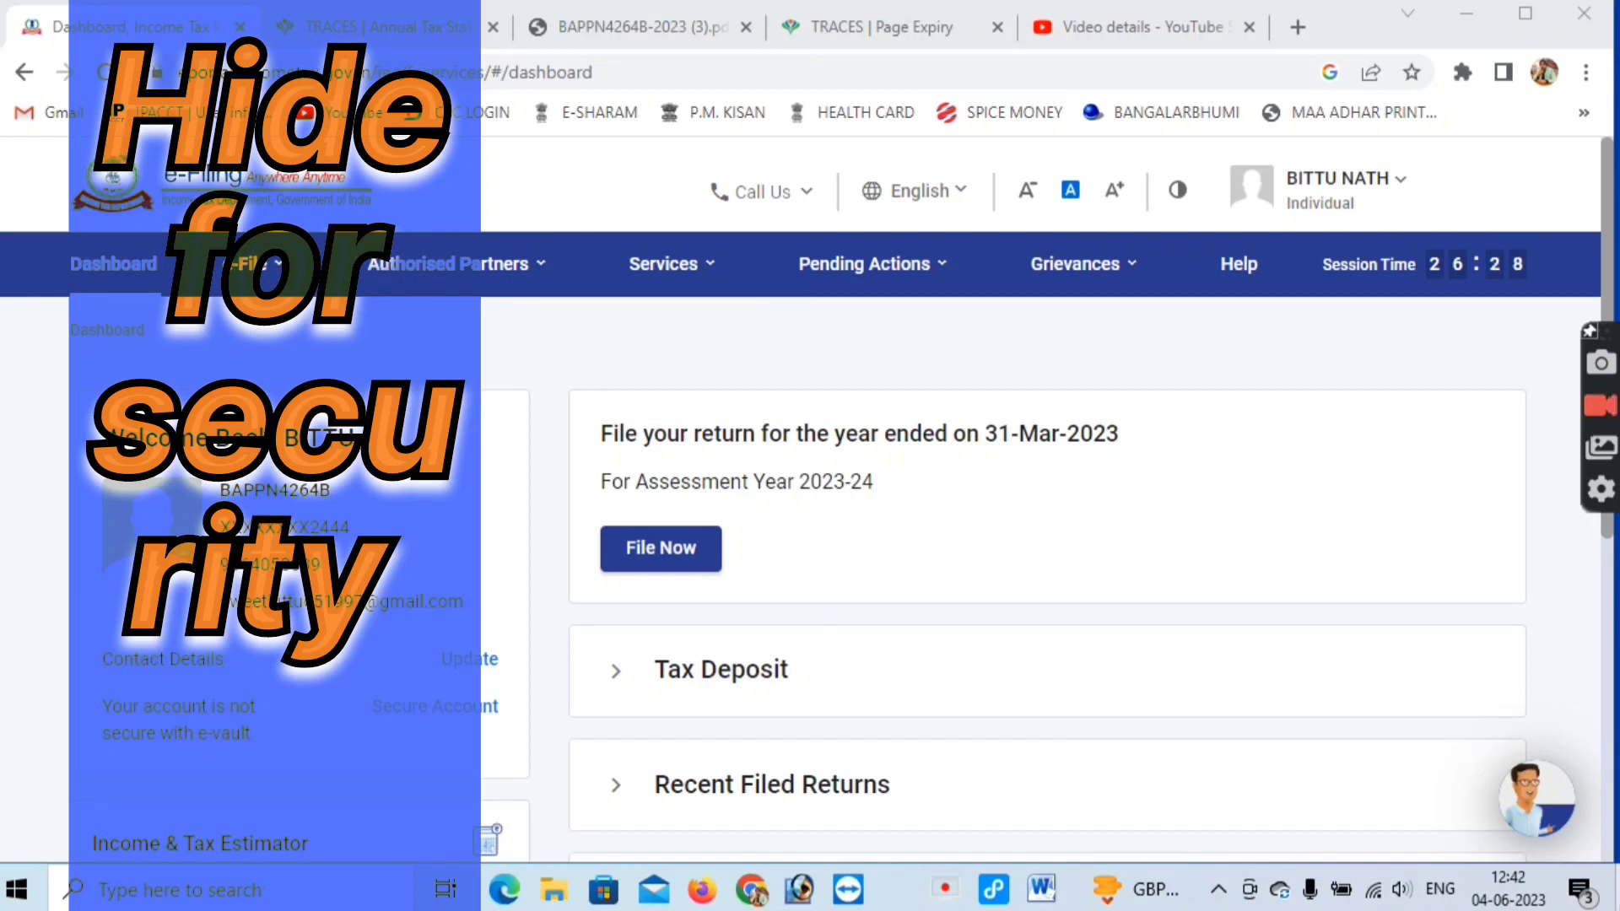
- Open the File Income Tax Return form from the e-filing dashboard
click(268, 272)
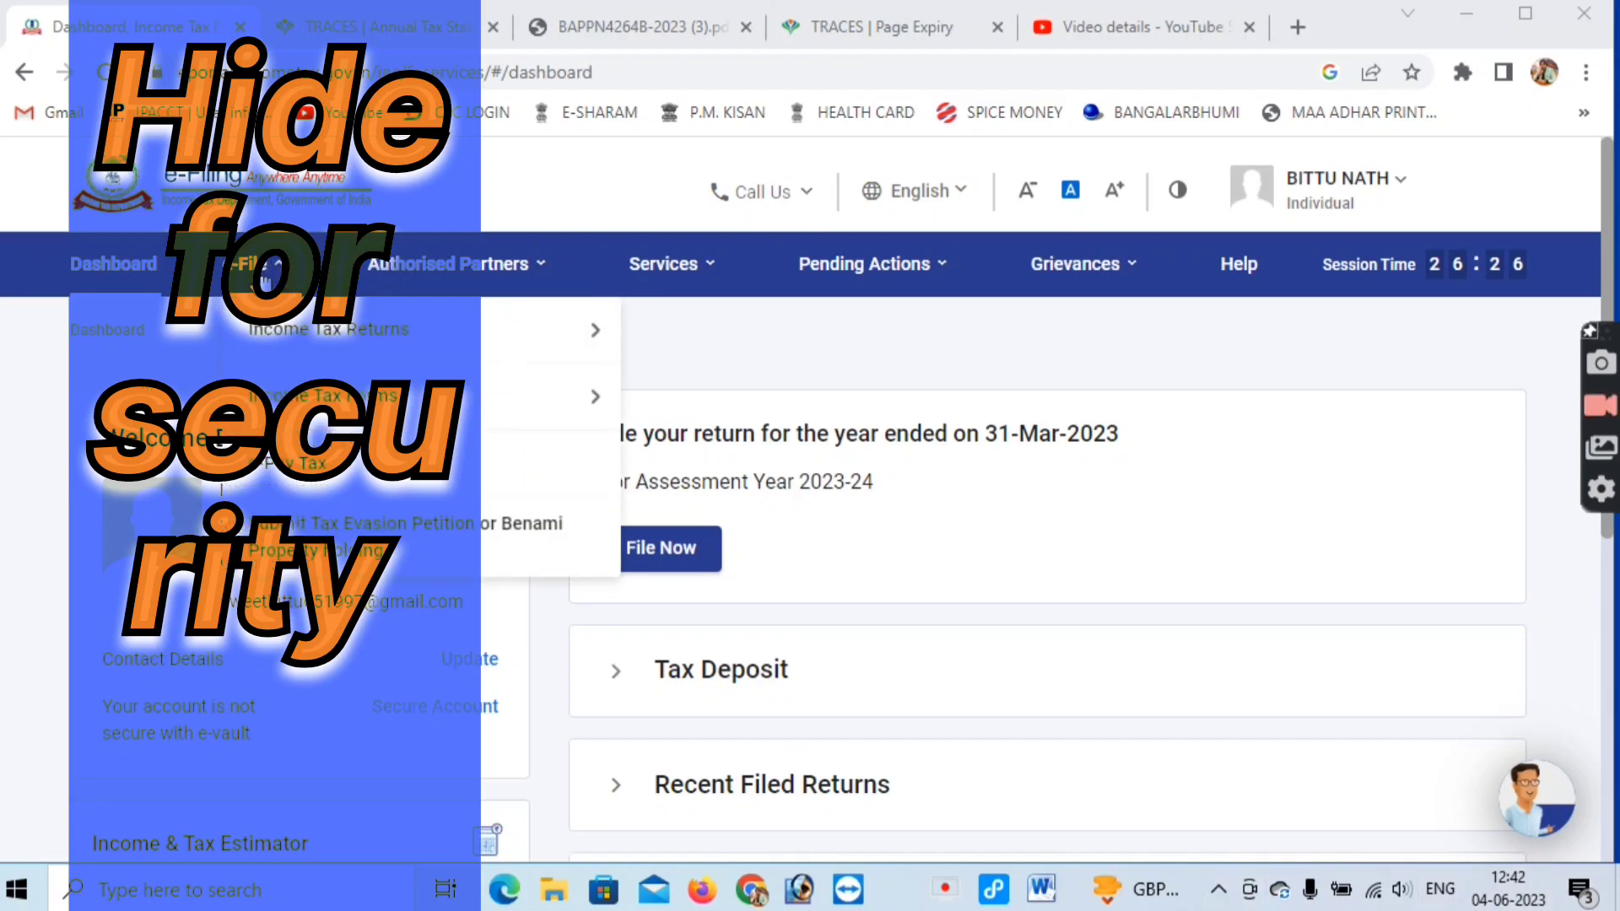
mouse_move(264, 342)
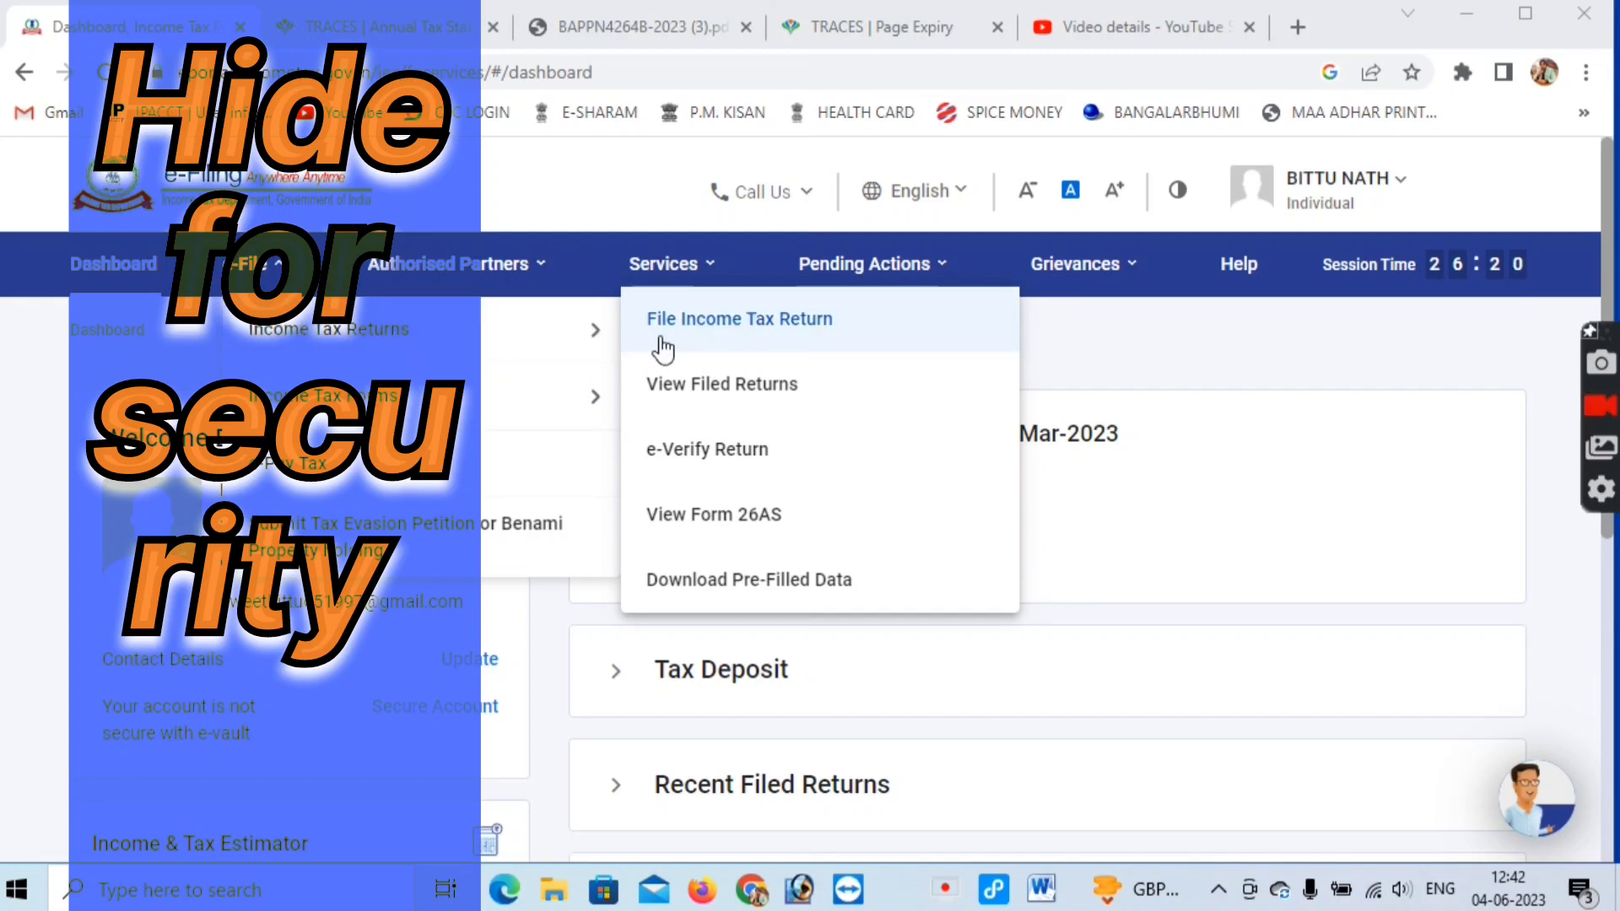
click(781, 324)
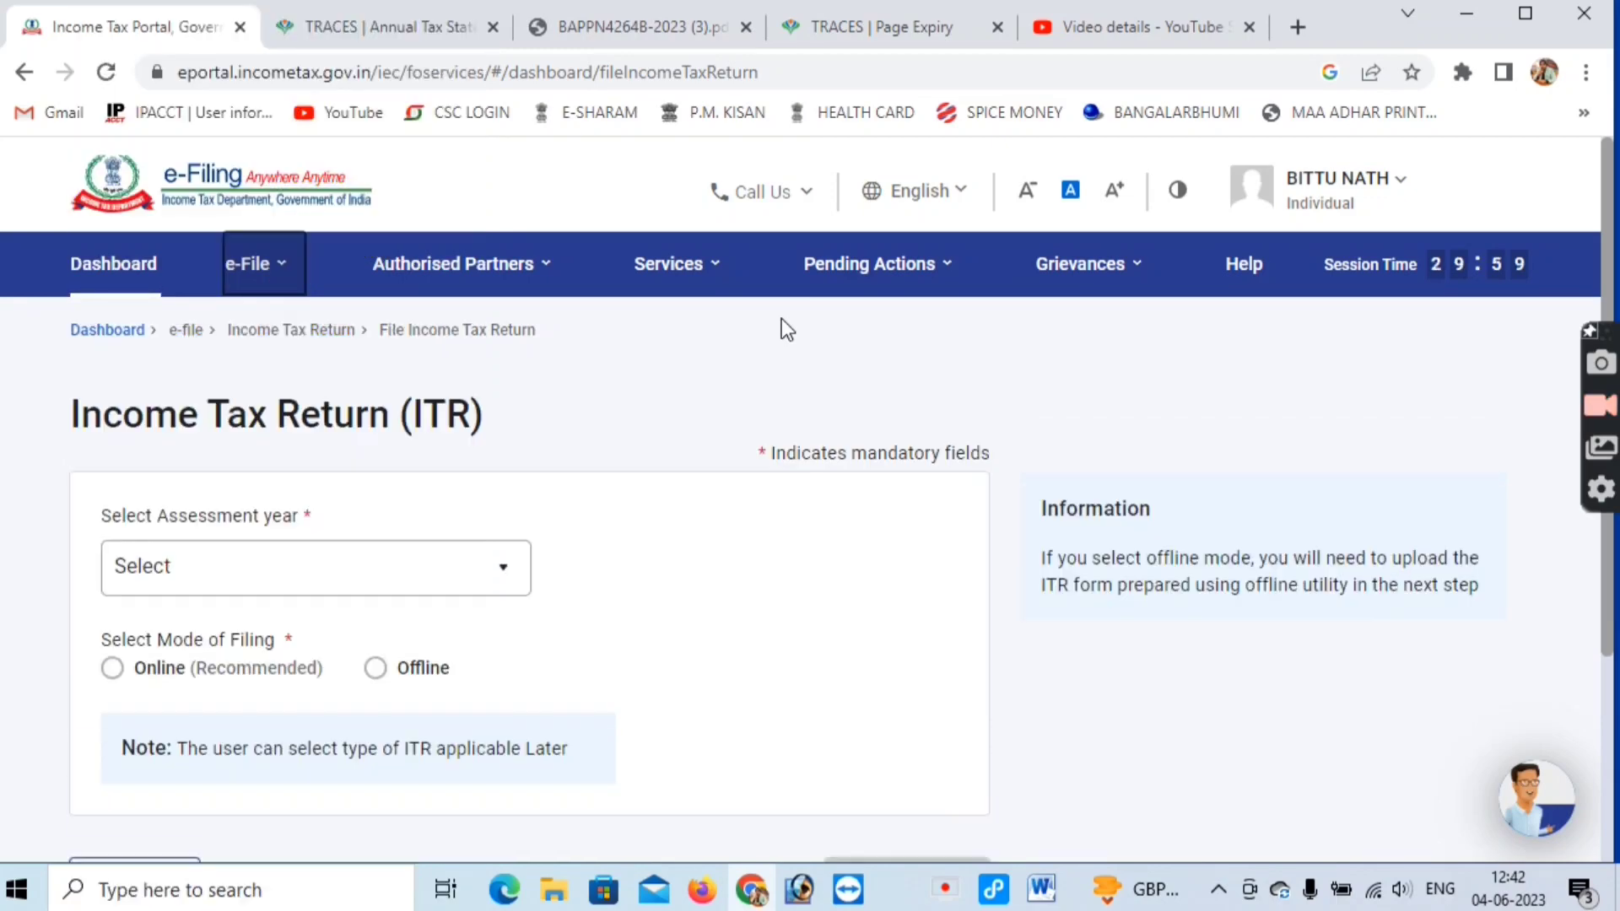
- Choose assessment year 2023-24 (Current A.Y.) with the Online mode of filing and continue
scroll(772, 337, down, 2)
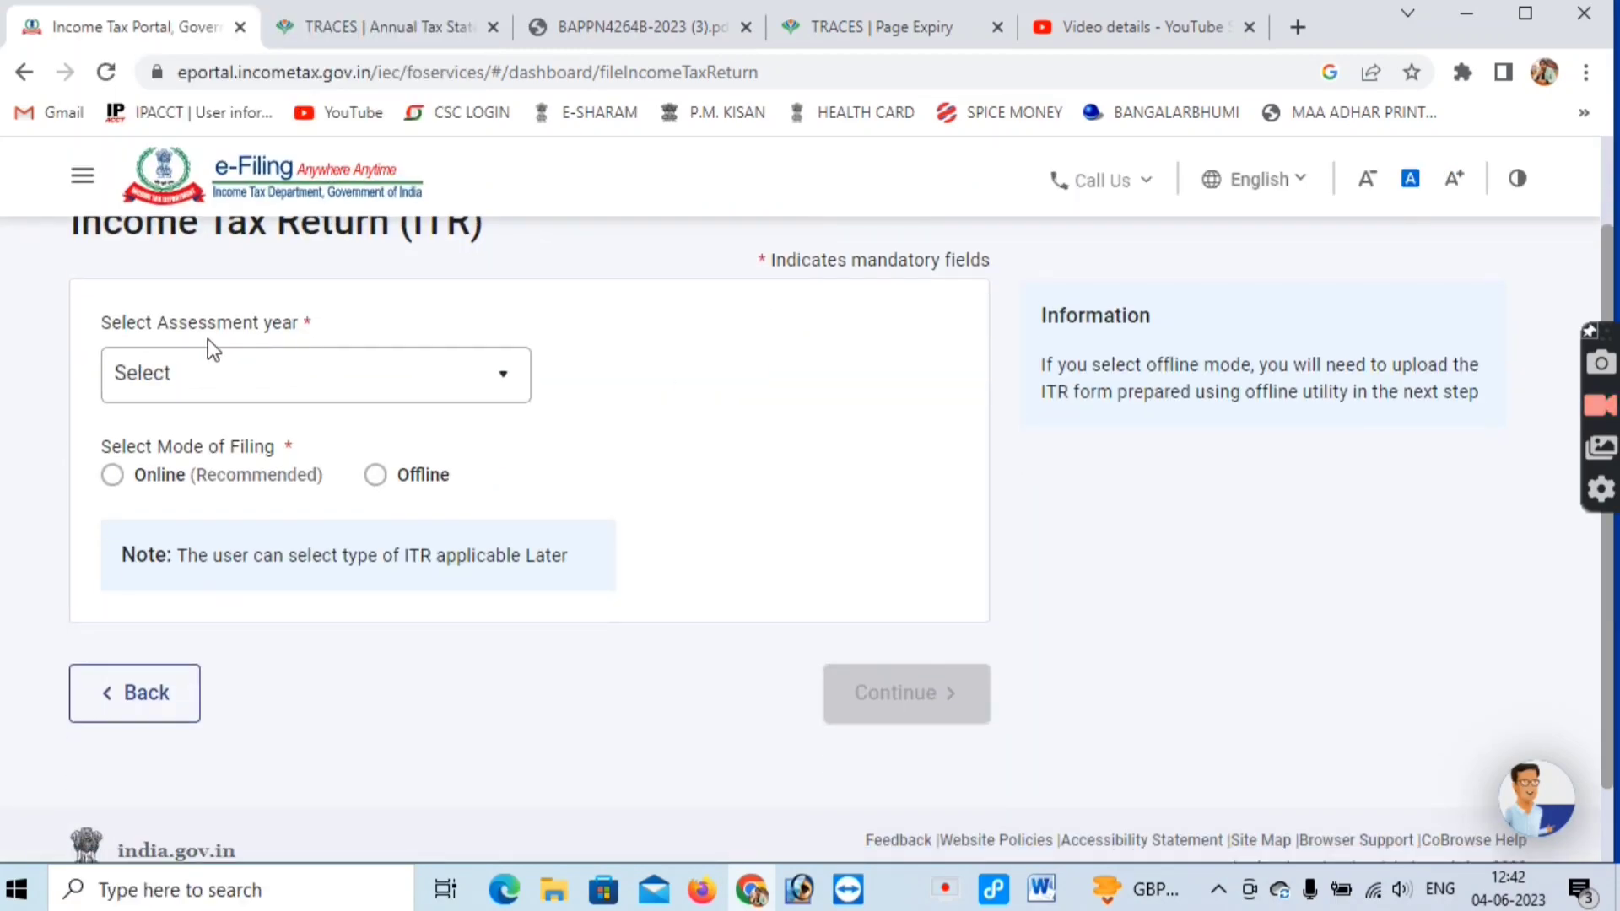
click(503, 380)
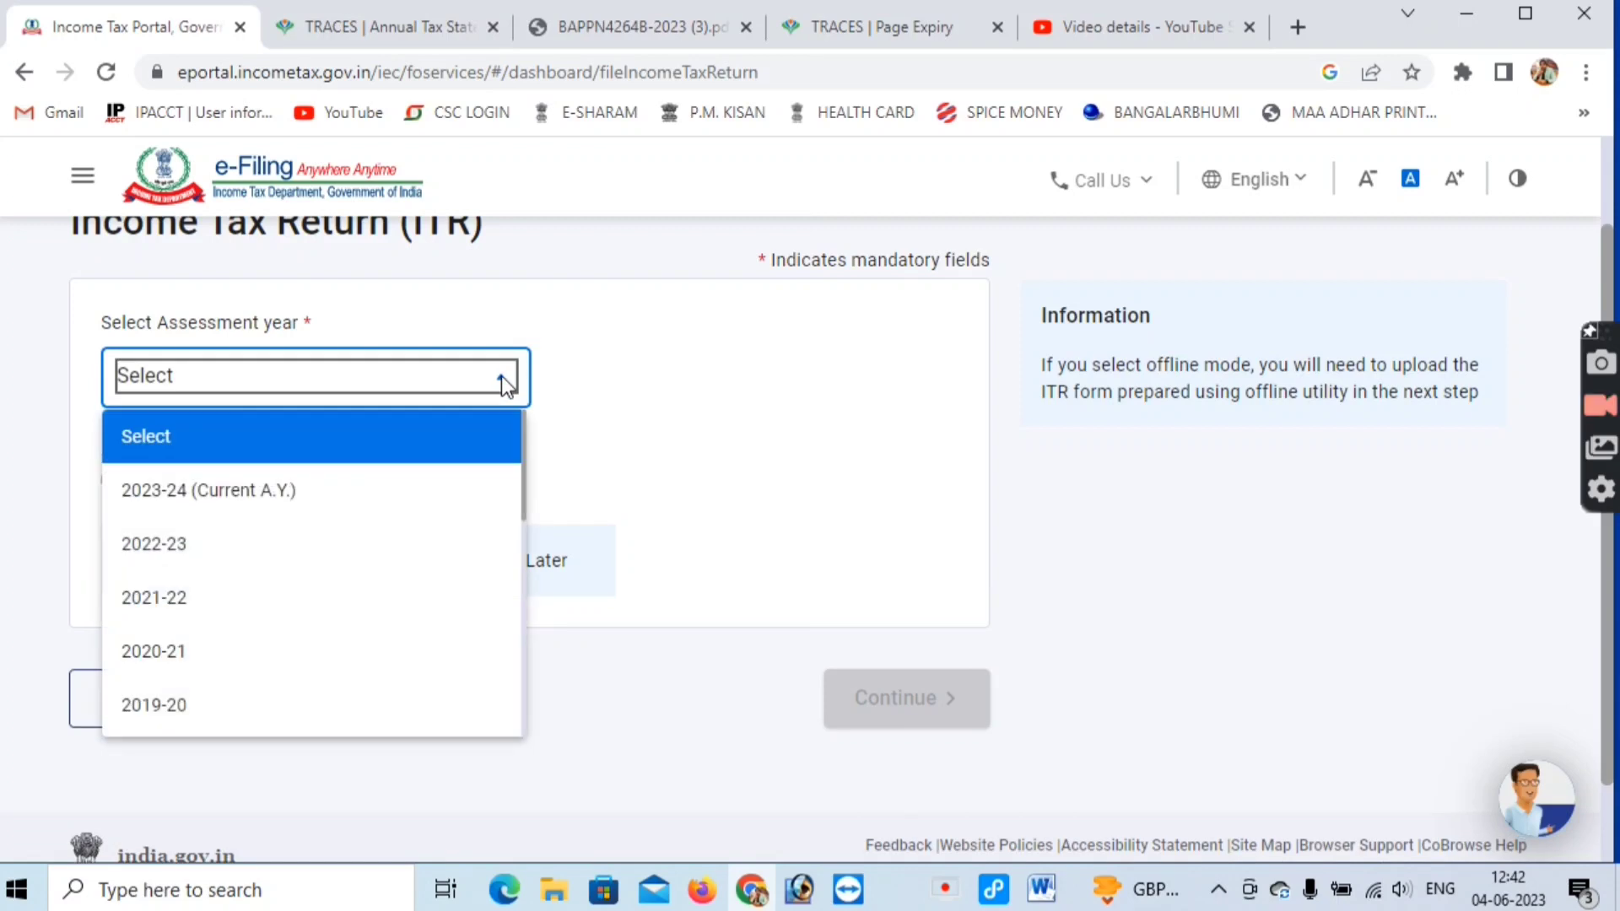
click(175, 497)
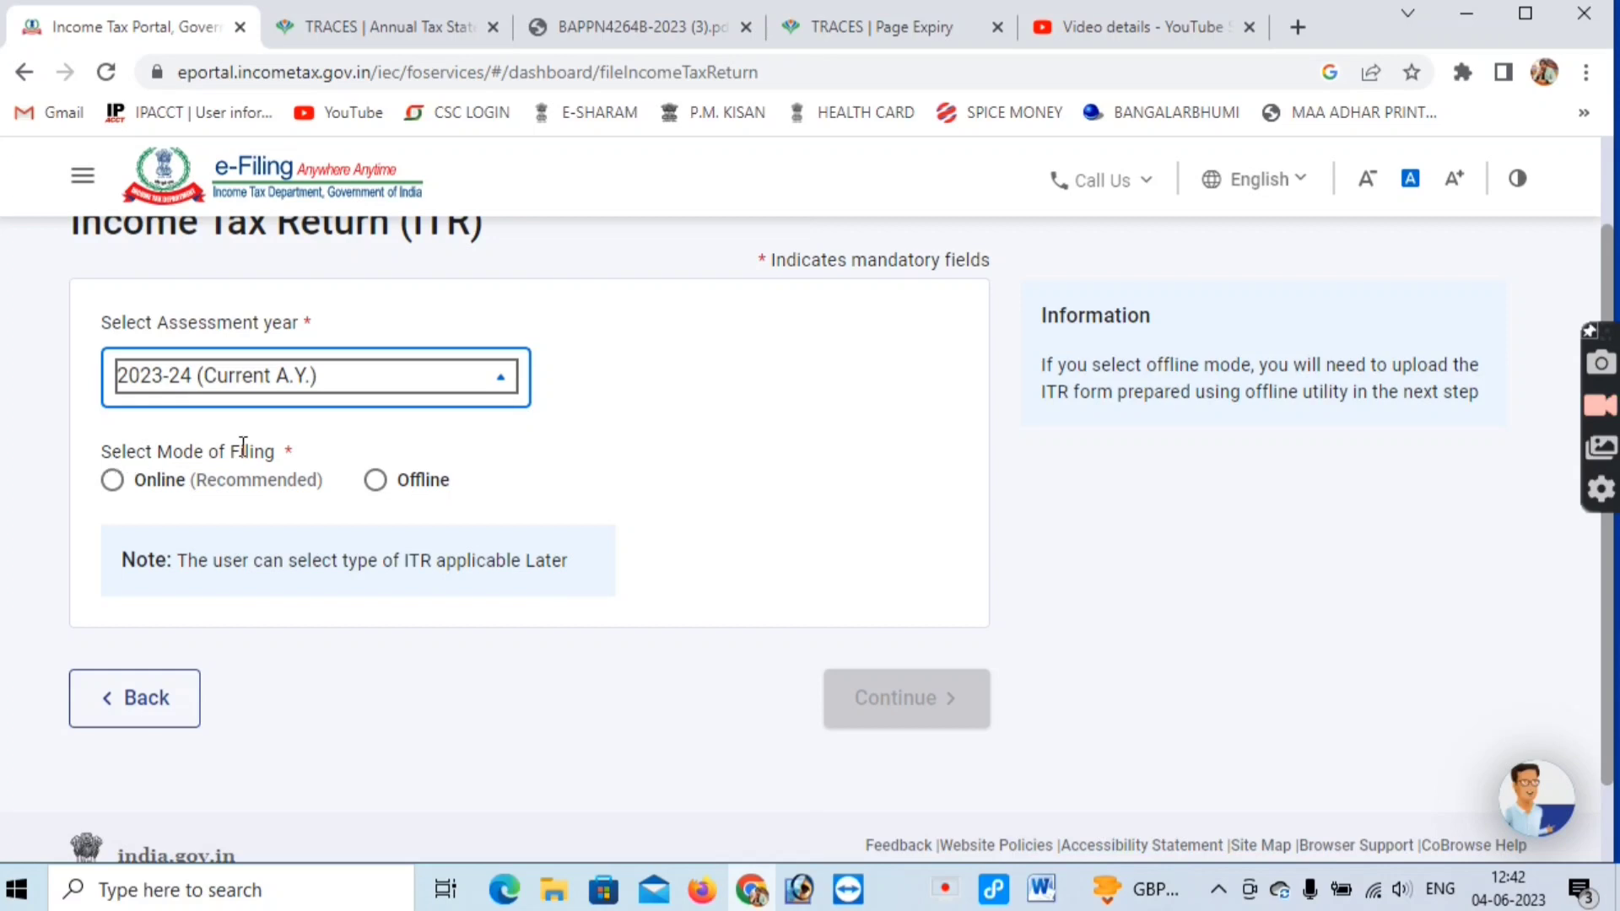
click(116, 484)
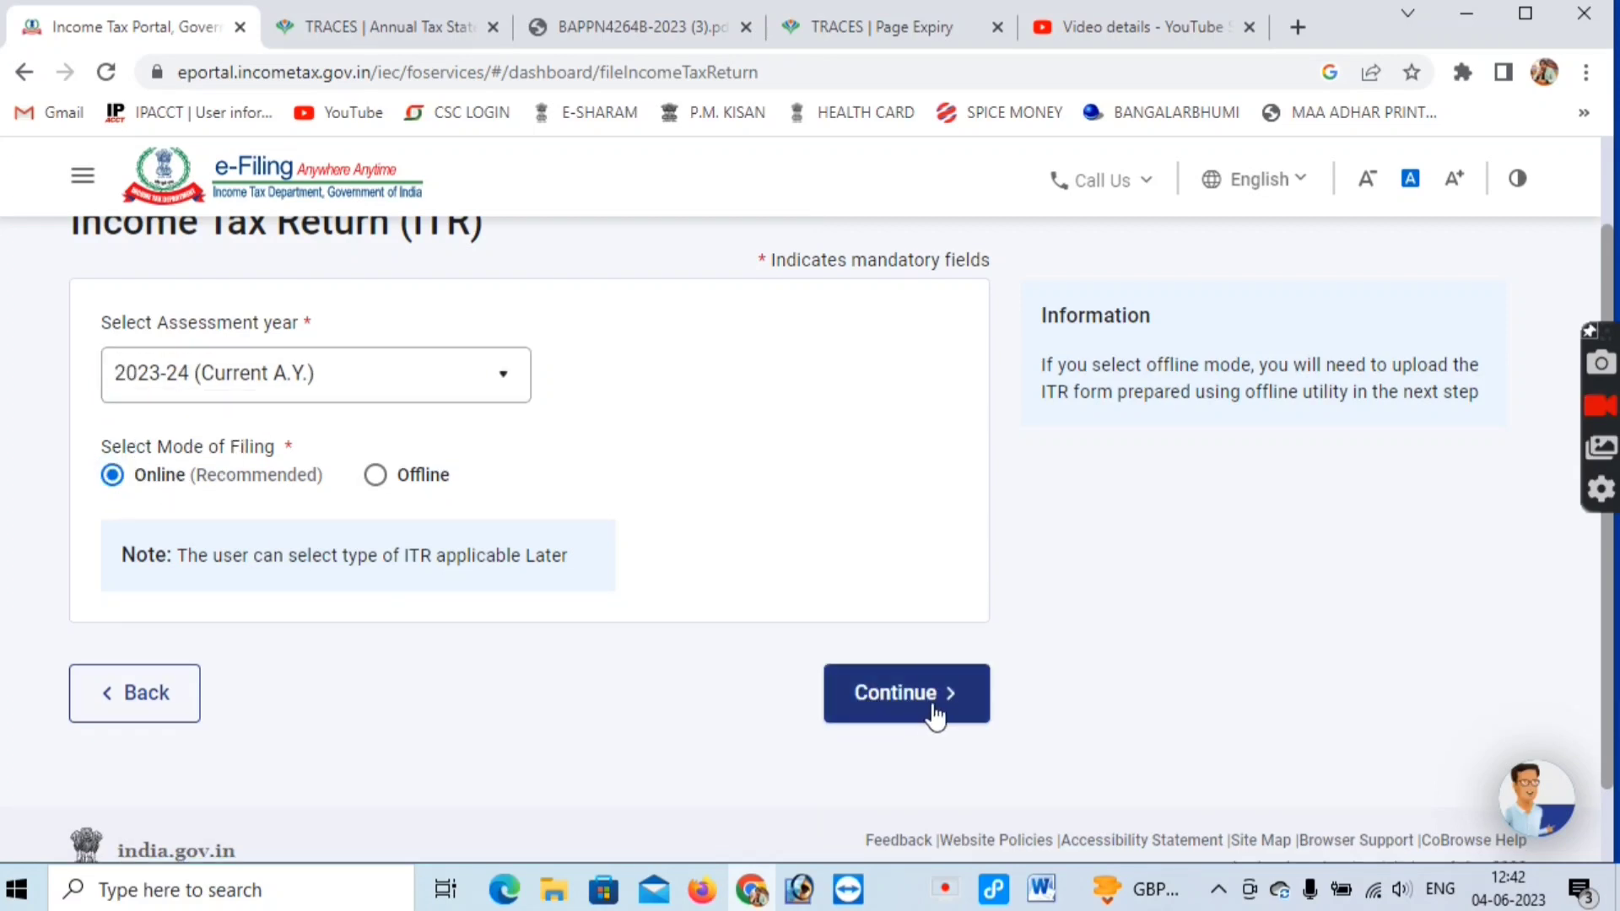
click(901, 708)
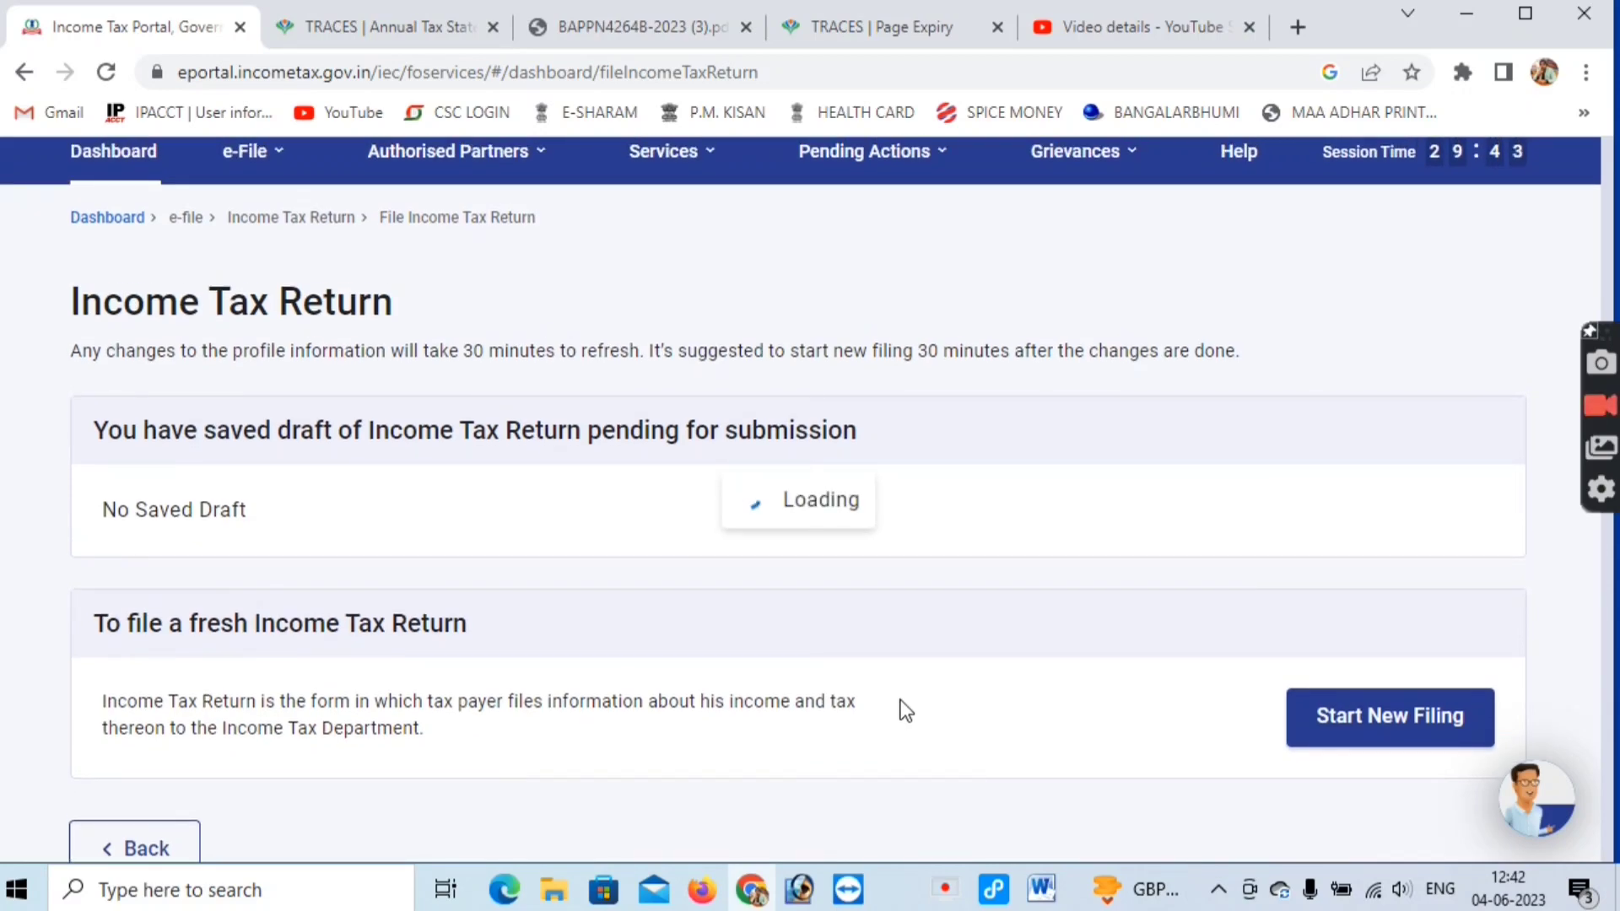
- Start a new income tax return filing and continue with the Individual status
scroll(899, 700, down, 3)
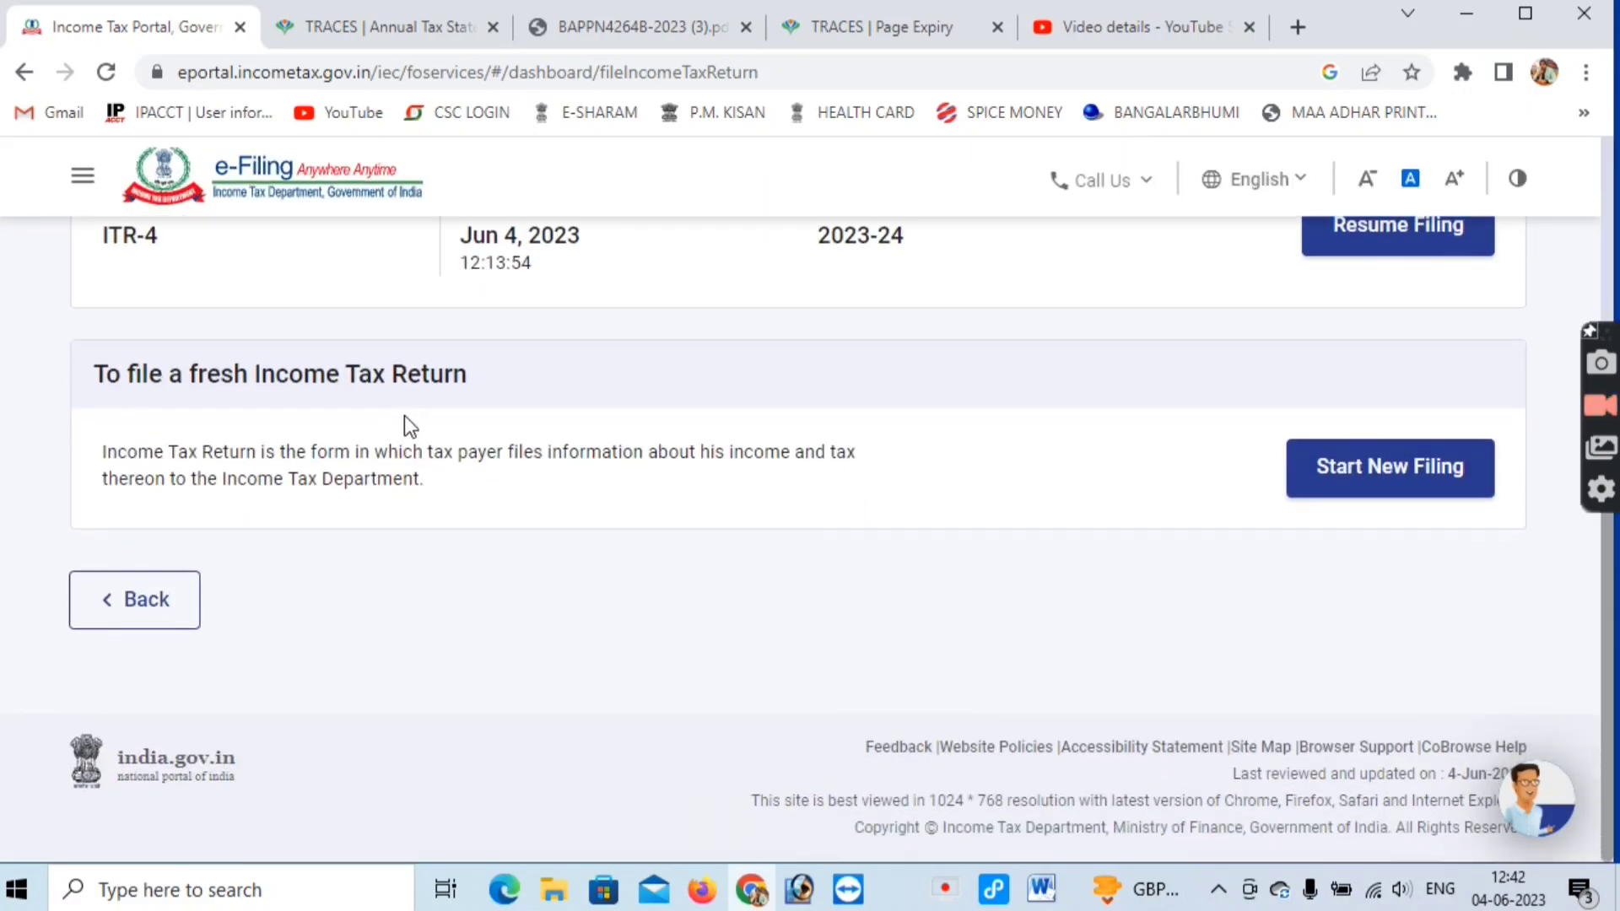
click(1392, 477)
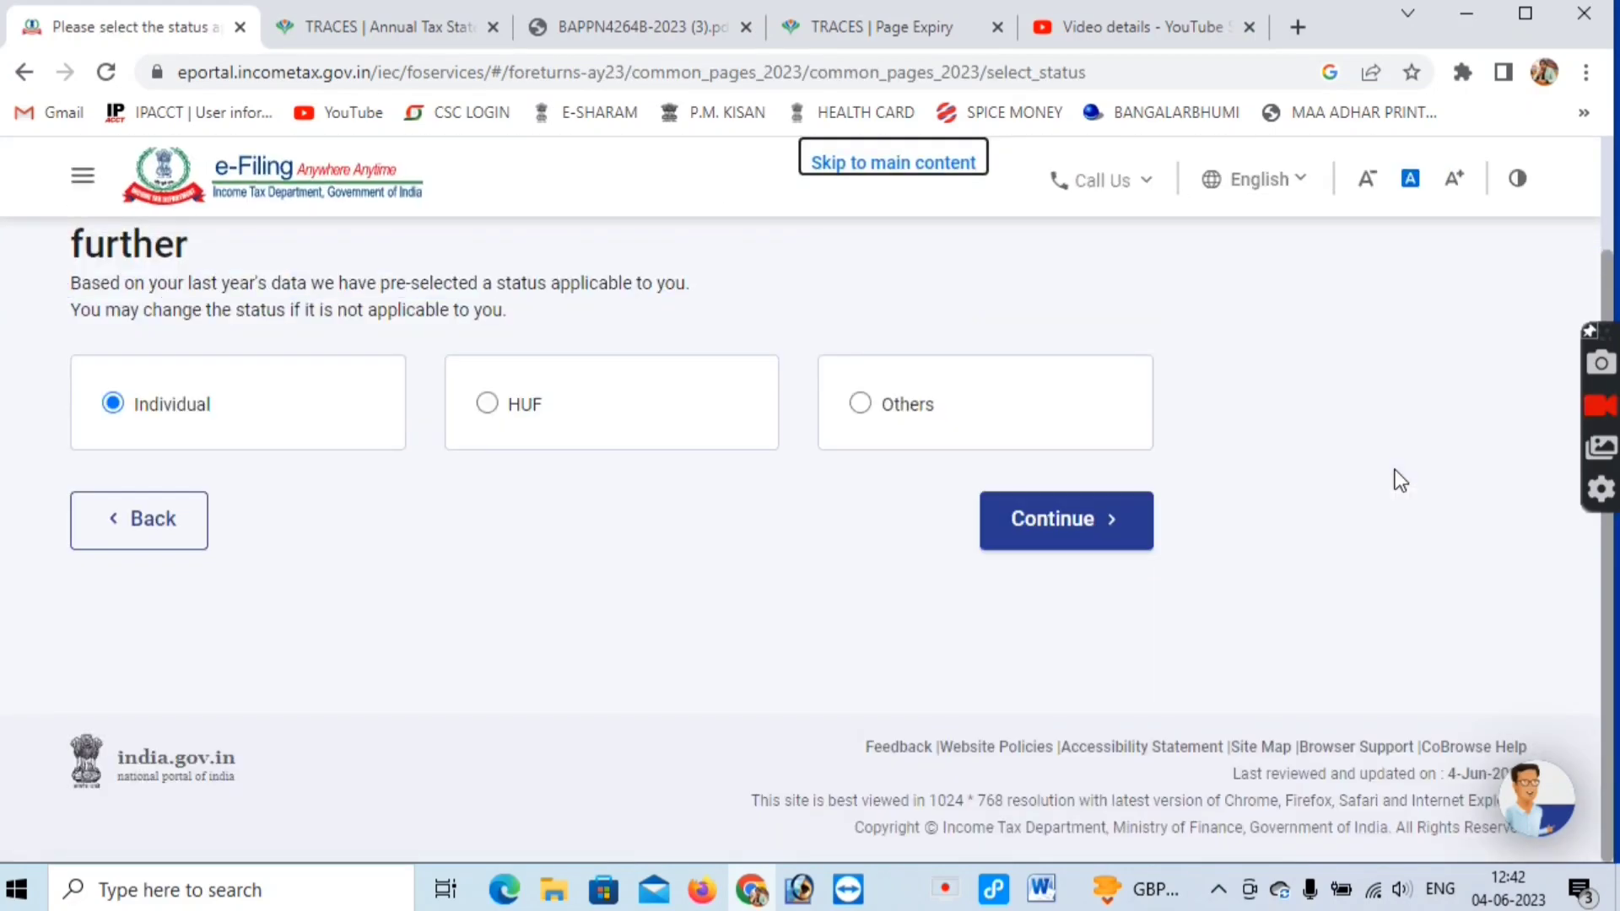
click(1065, 547)
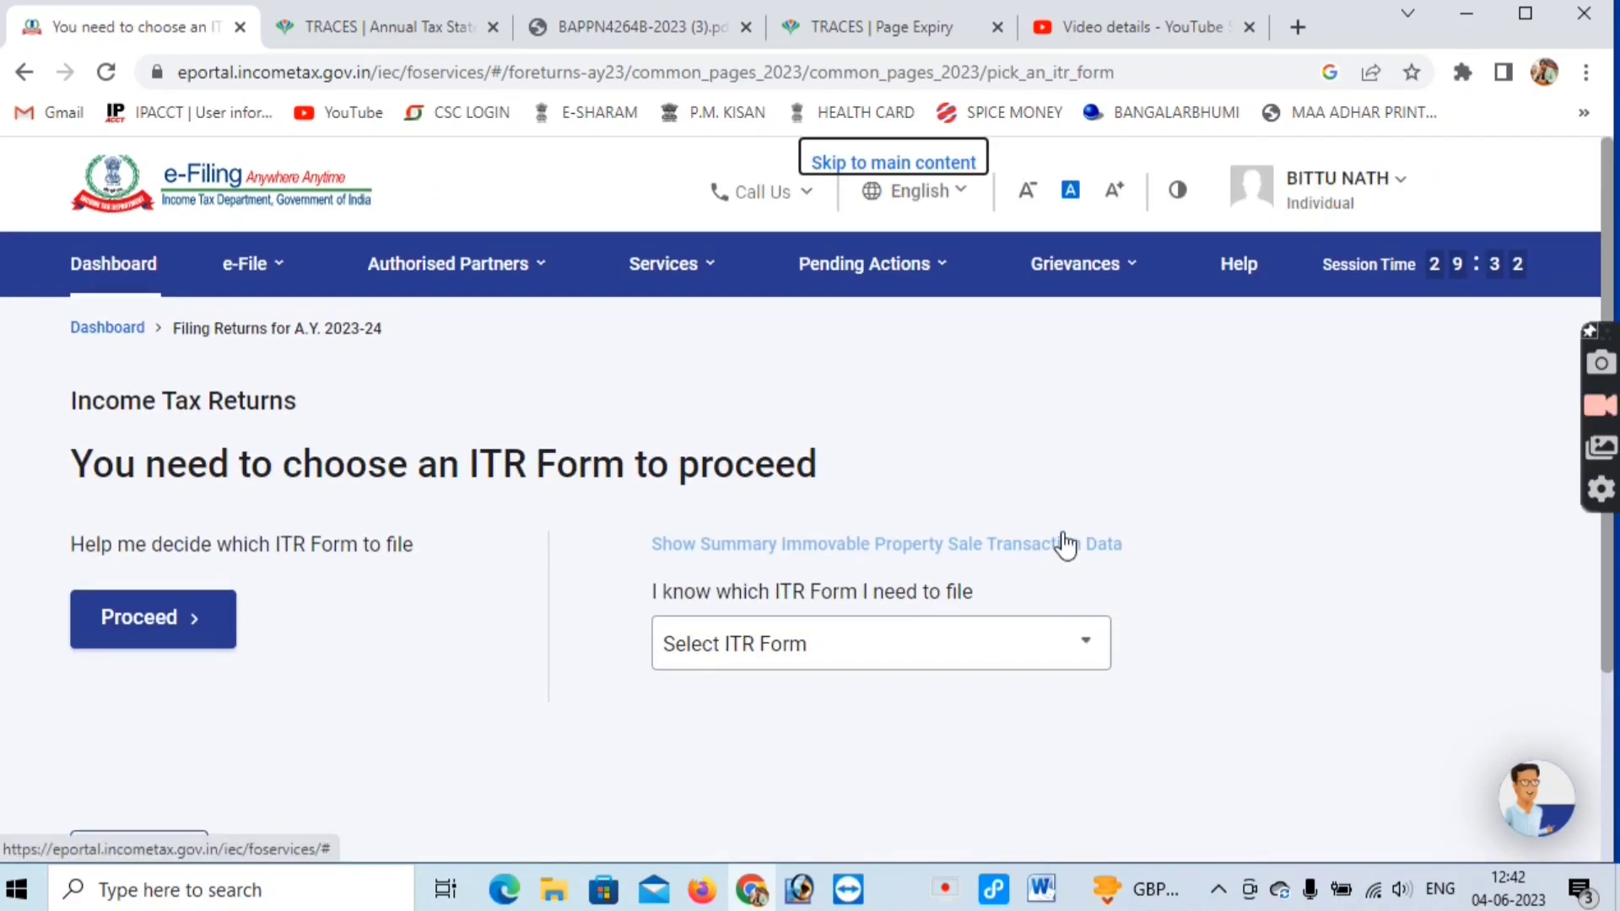
- Select ITR-1 as the return form to file and proceed with it
scroll(1059, 544, down, 2)
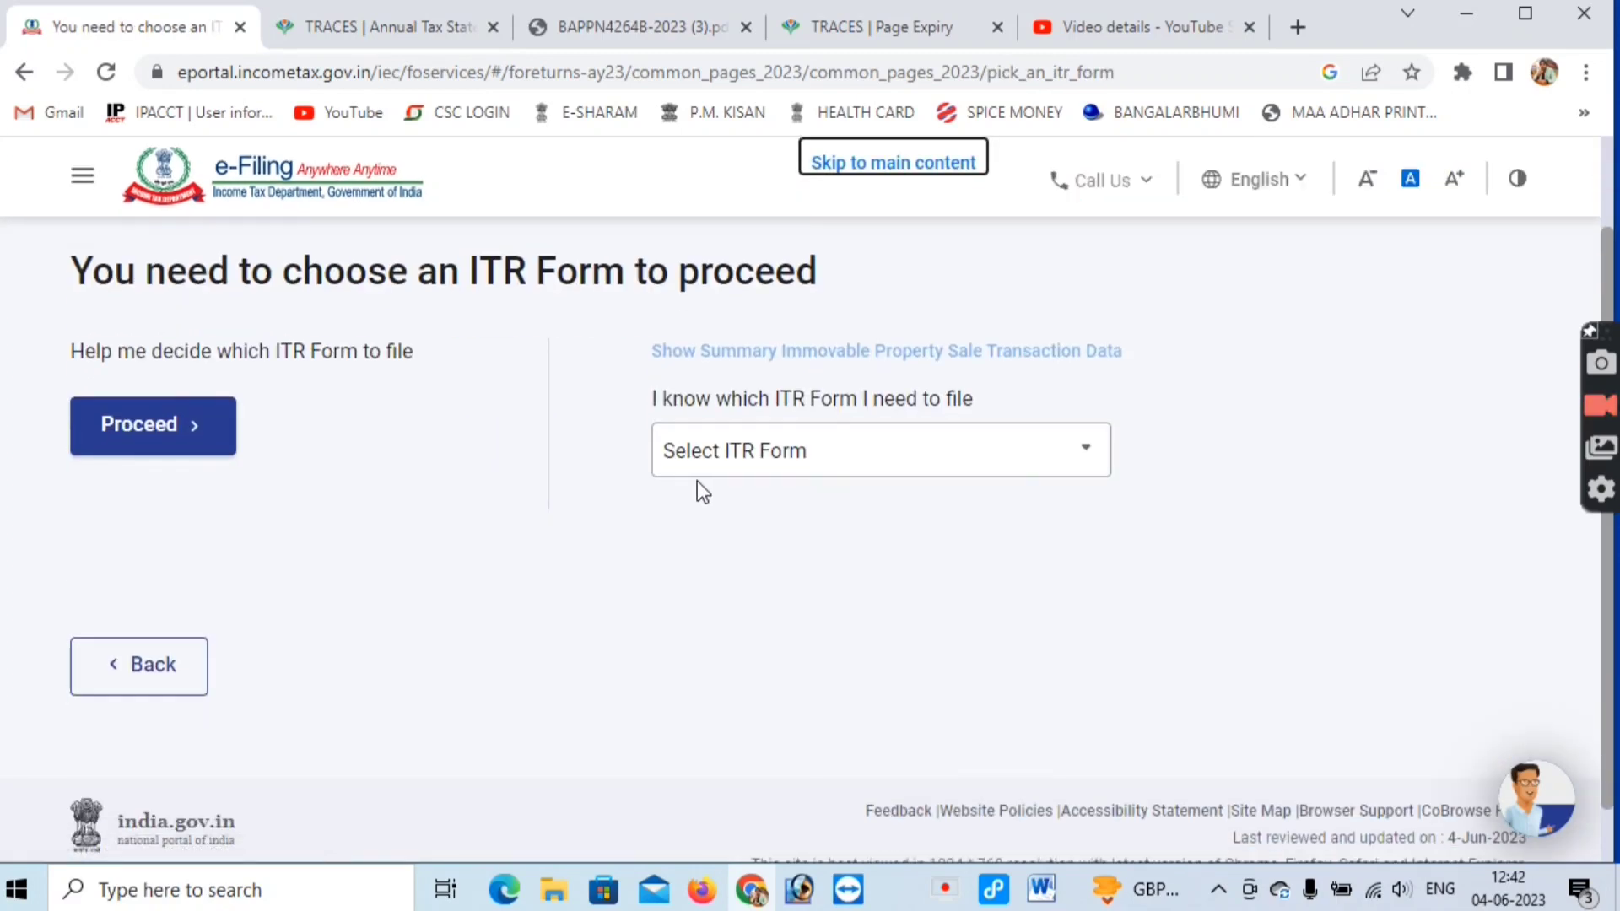
click(1087, 462)
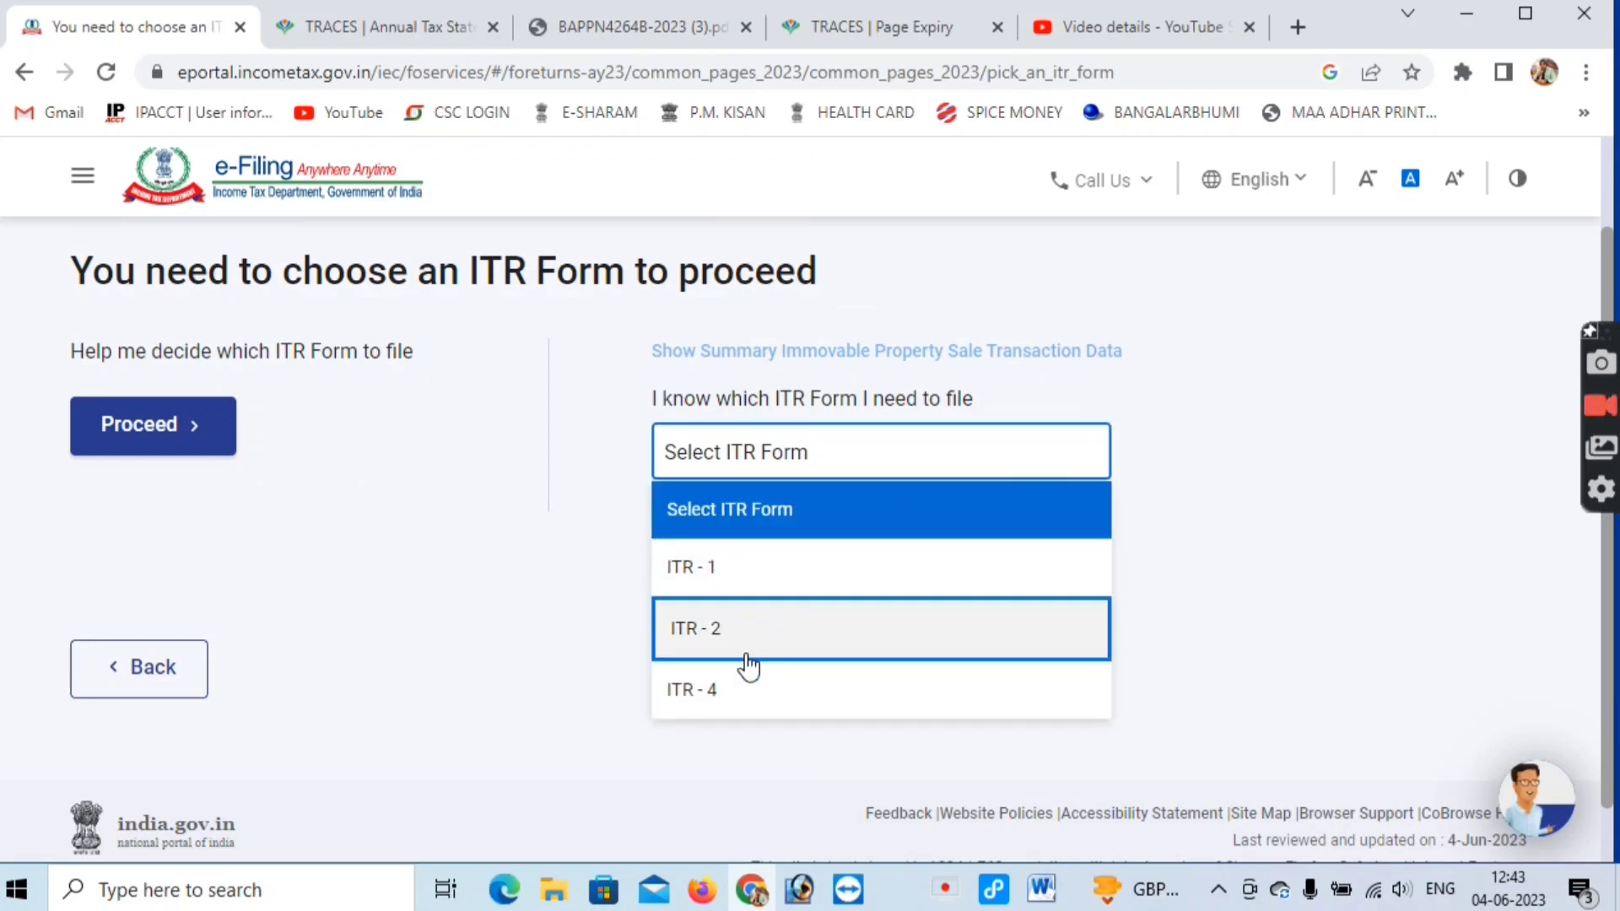
scroll(742, 665, down, 1)
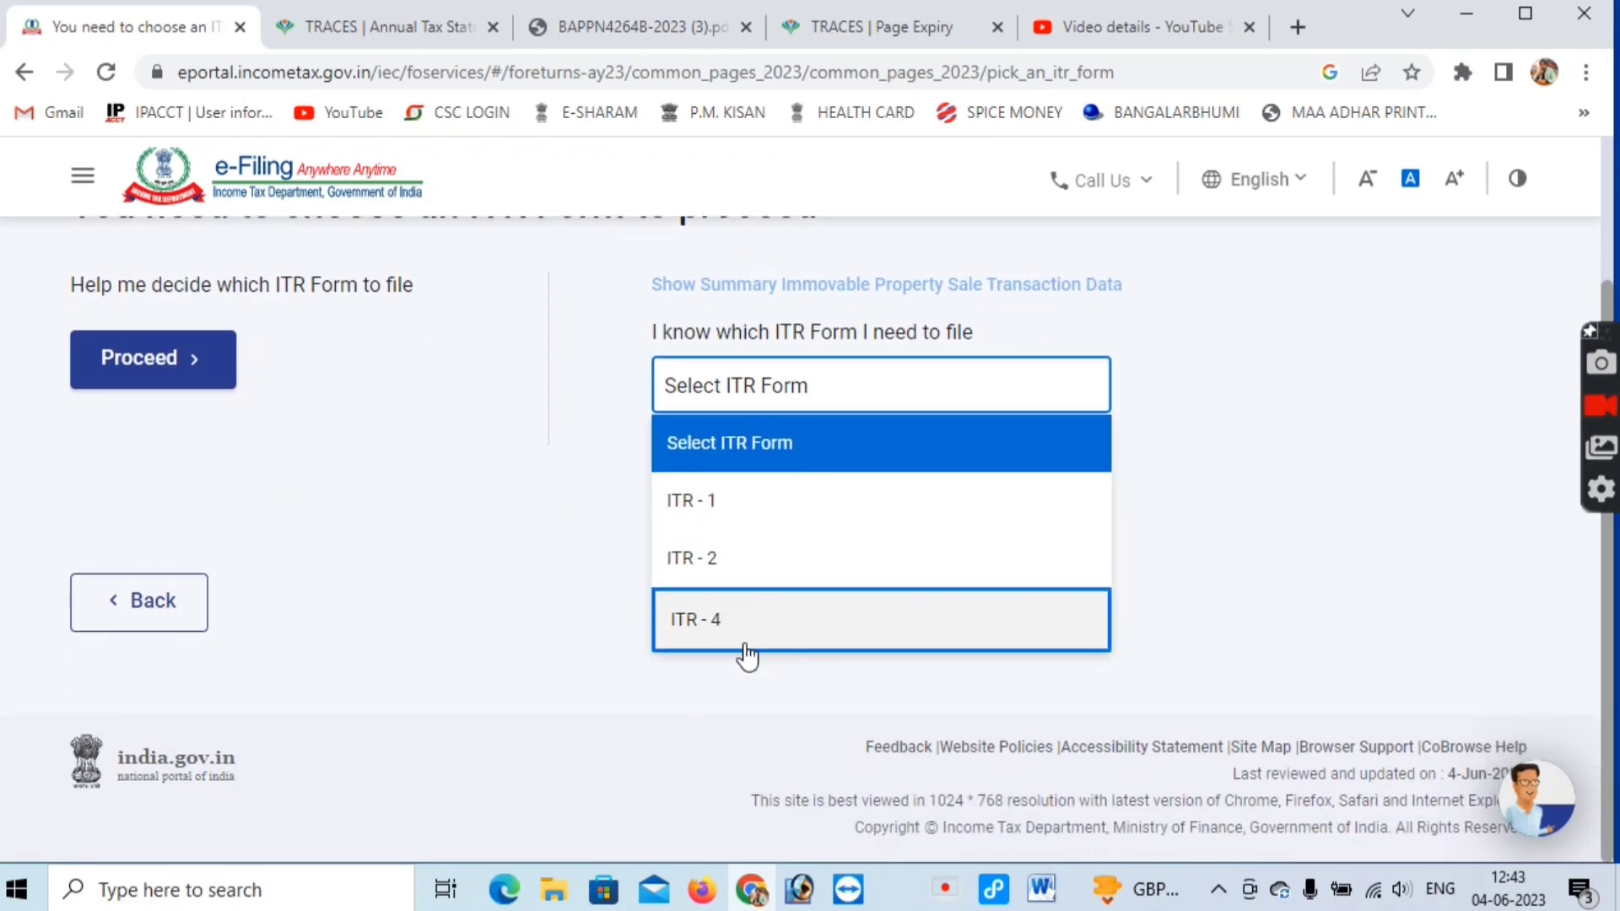
click(732, 519)
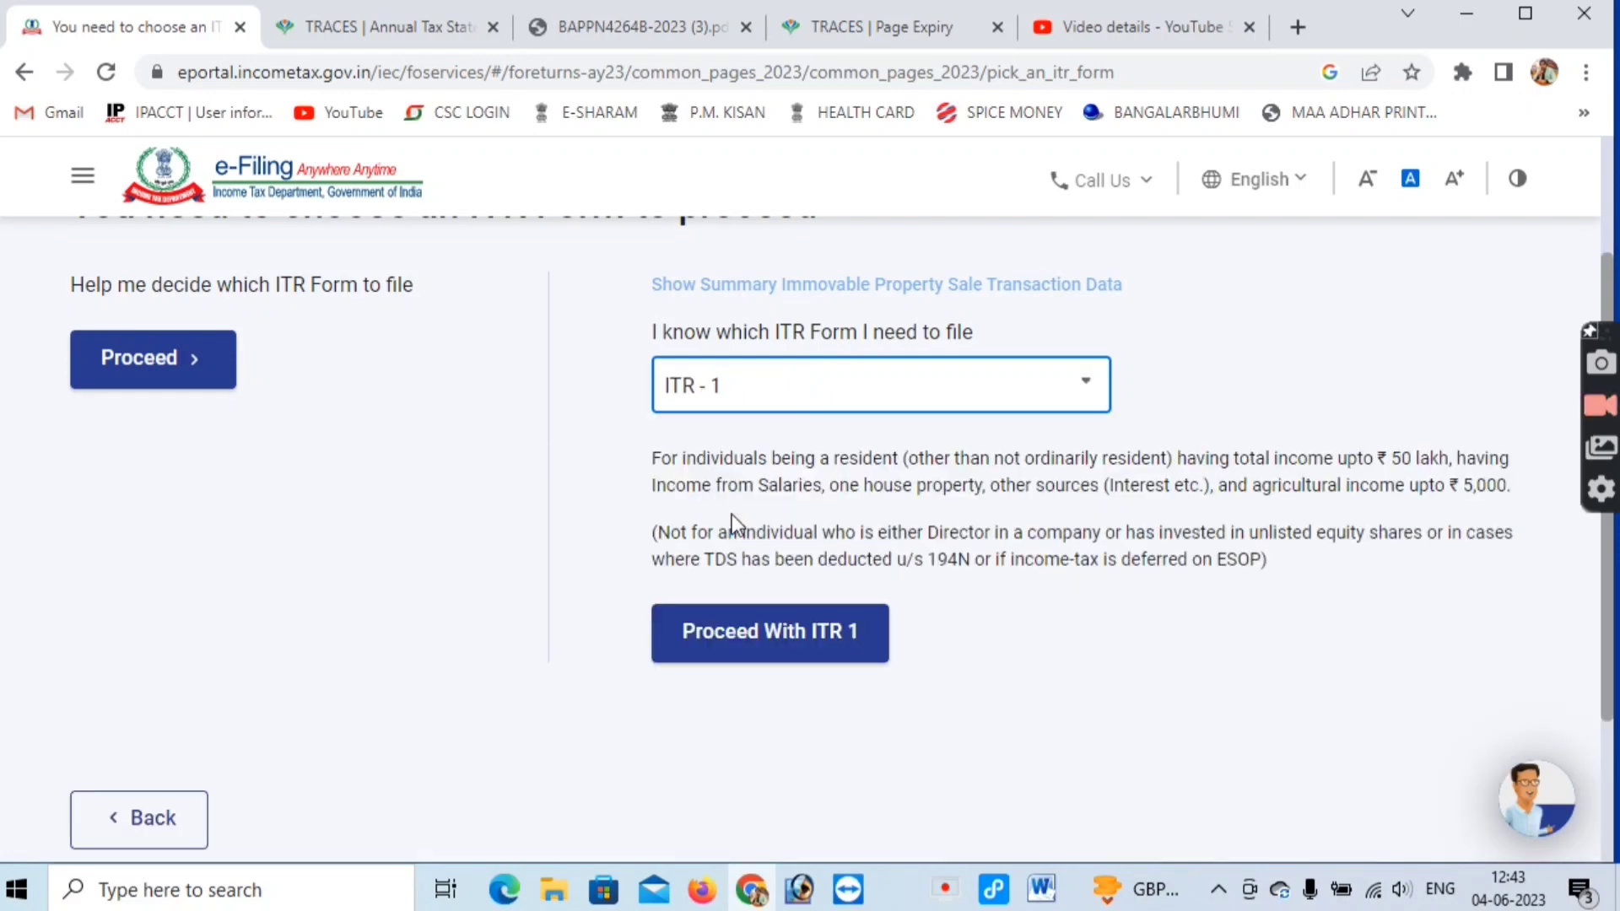
click(785, 660)
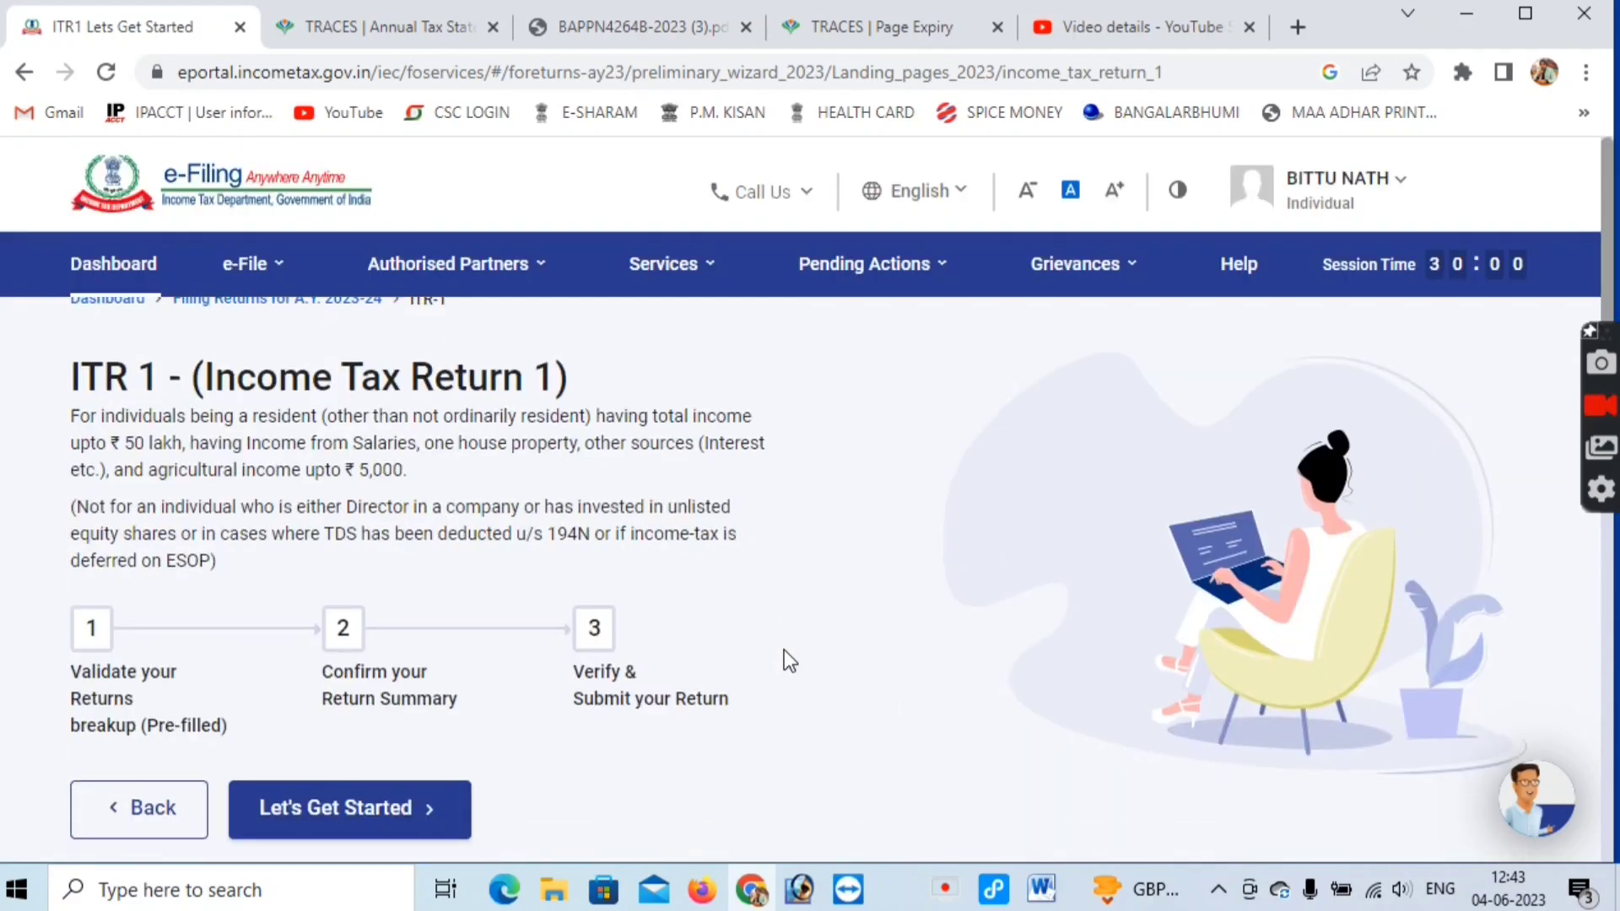
- Get started with ITR-1 and give "Taxable income is more than basic exemption limit" as the filing reason, then continue
scroll(730, 636, down, 5)
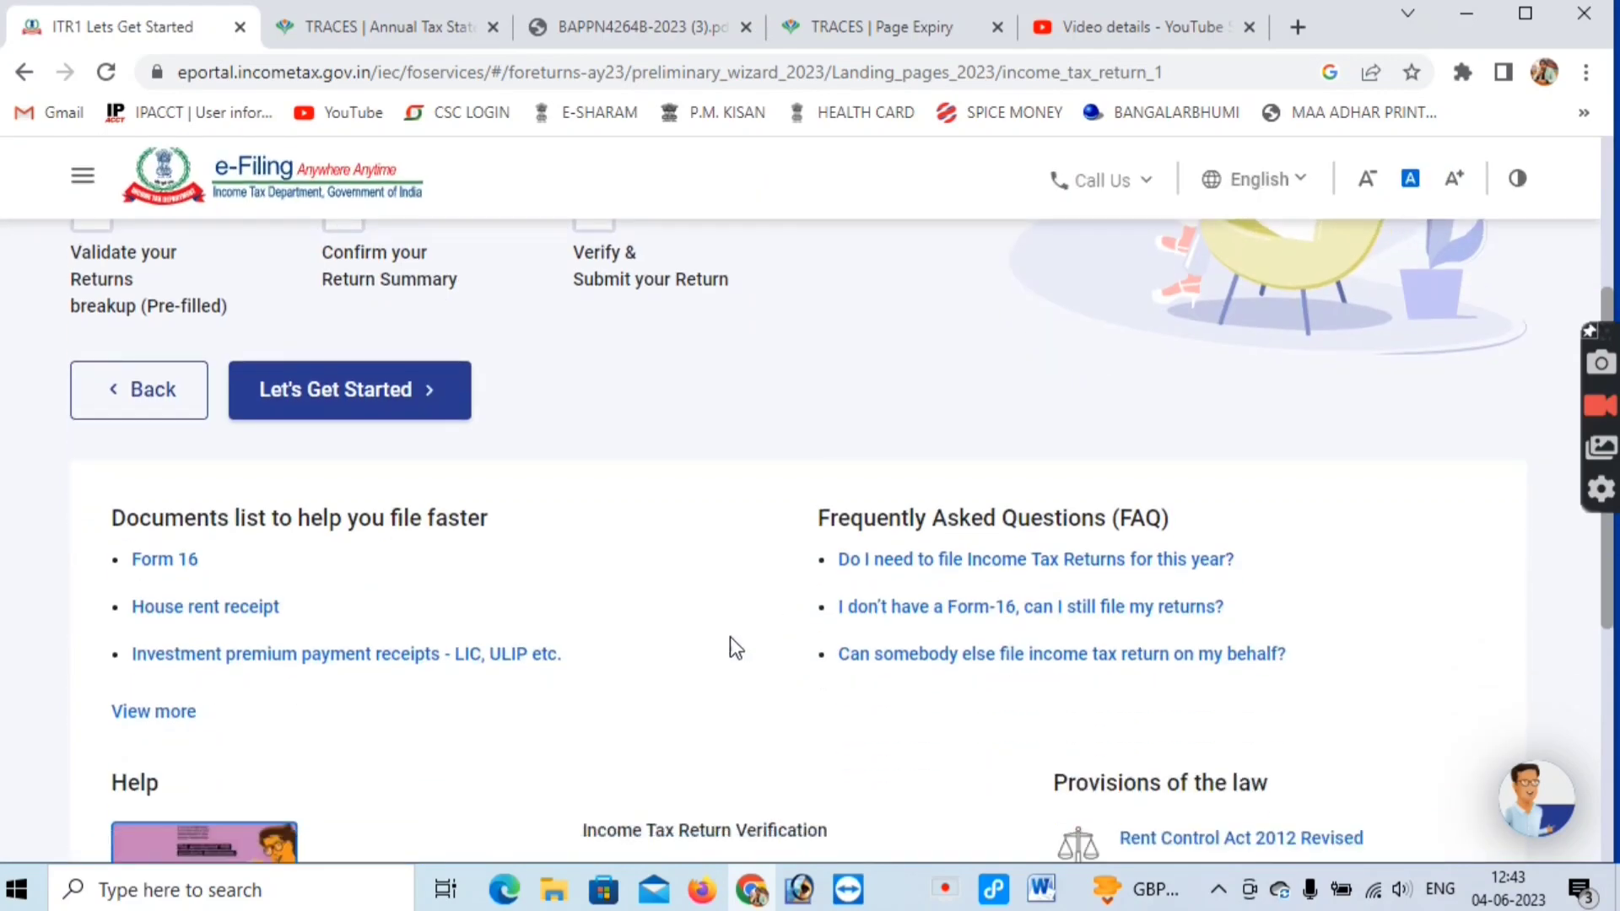
click(368, 403)
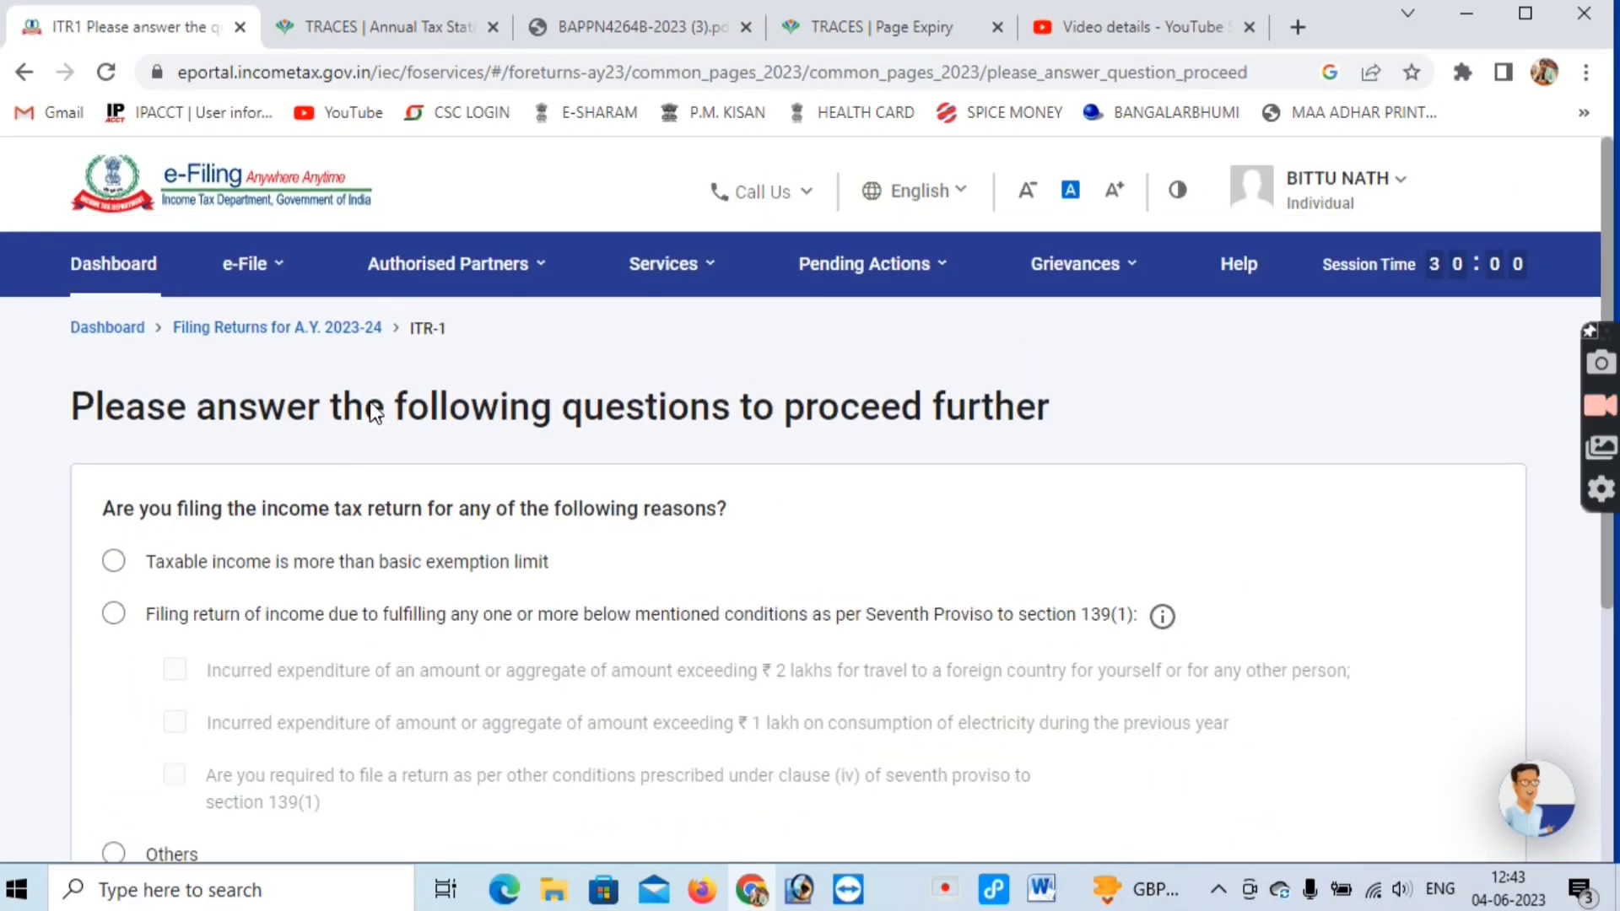
scroll(368, 403, down, 2)
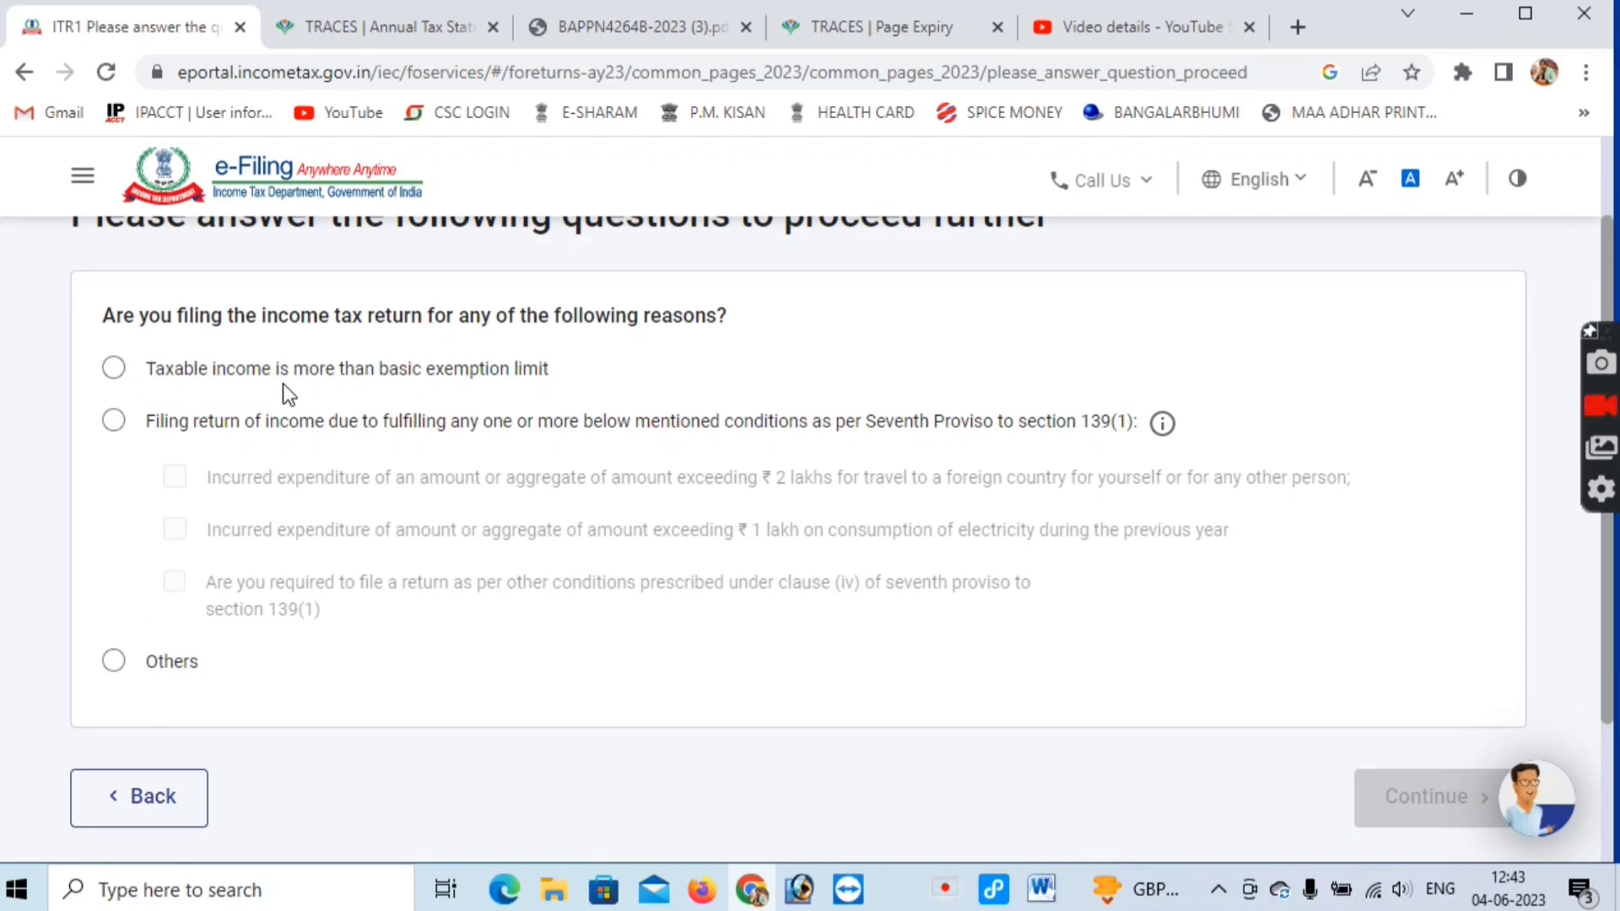
click(250, 368)
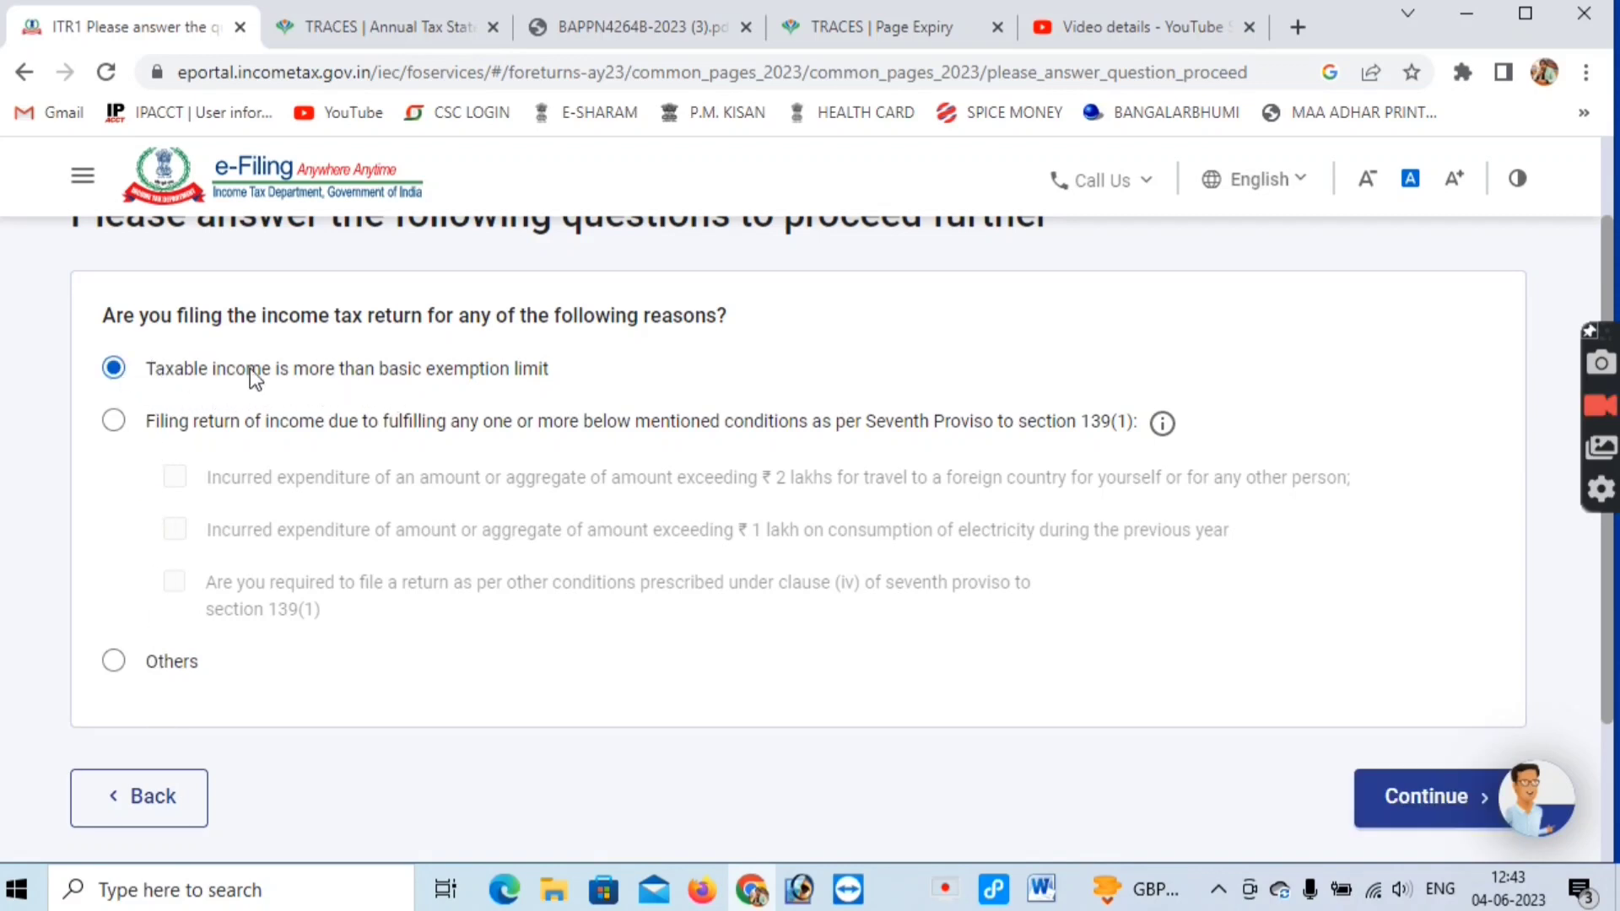
scroll(398, 400, down, 2)
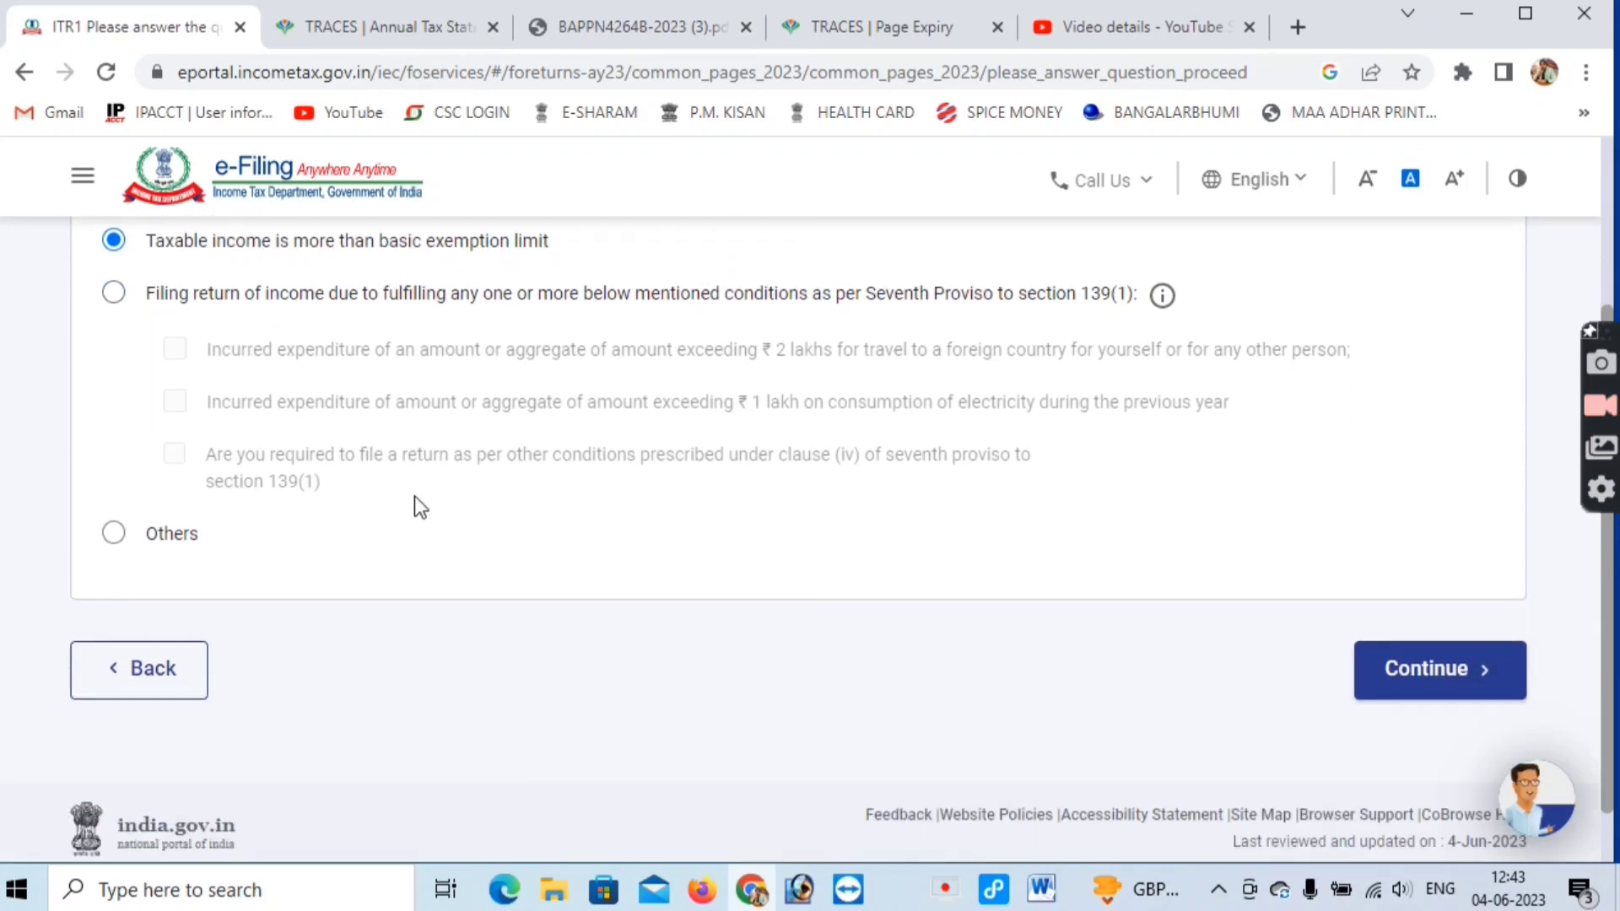
click(1437, 685)
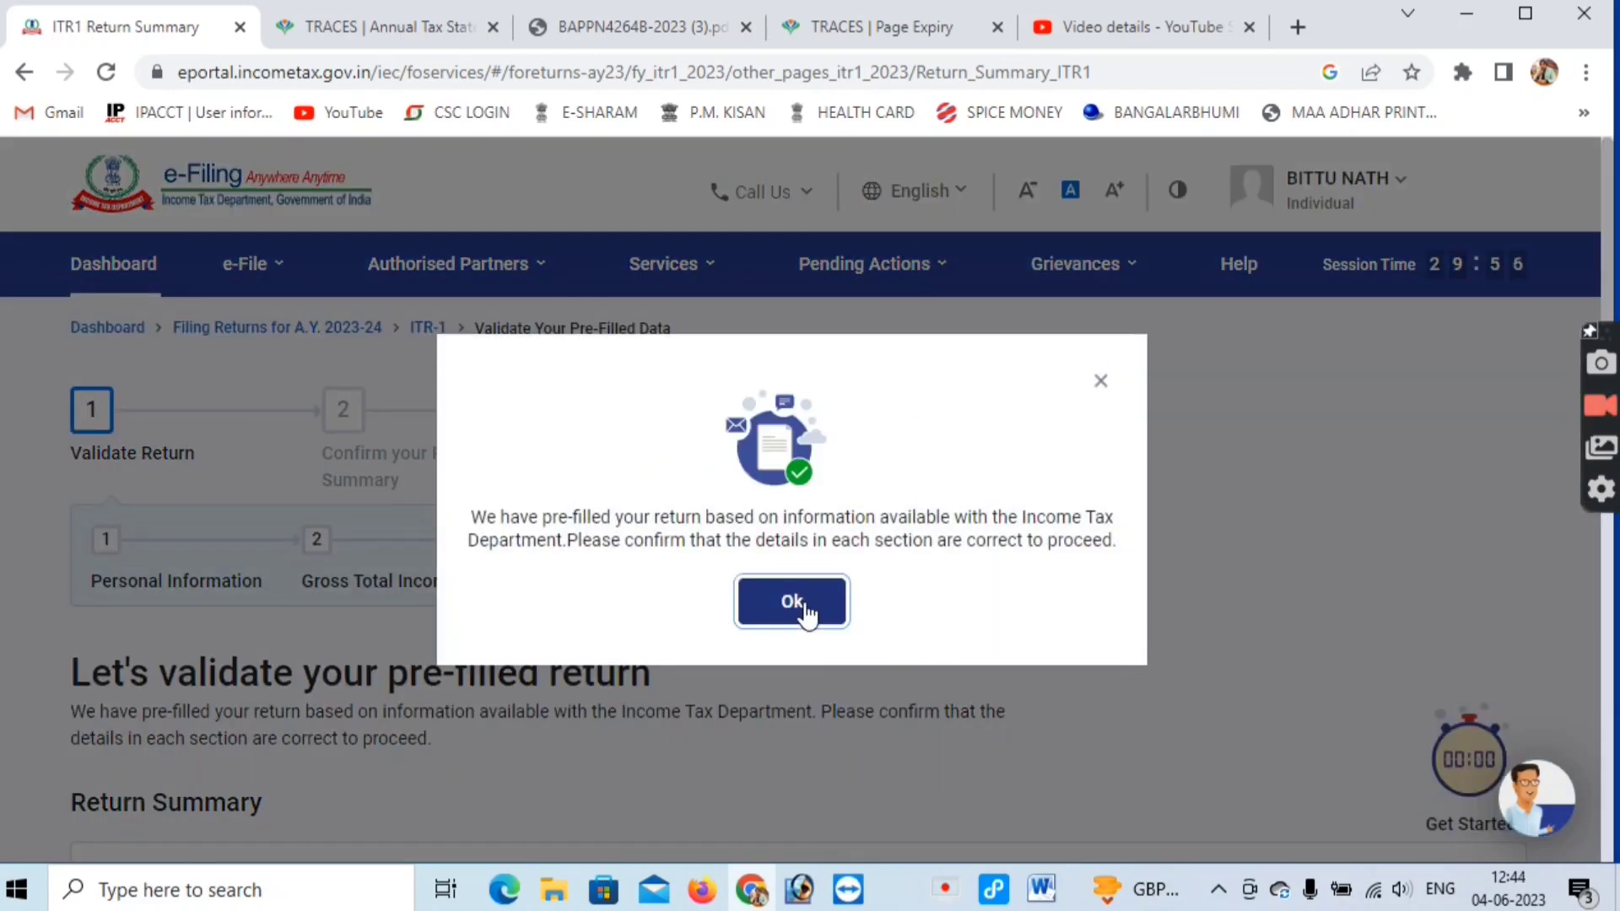
- Accept the pre-filled data notice, answer No to the new tax regime u/s 115BAC, and confirm the Personal Information section
click(791, 565)
scroll(408, 595, down, 1)
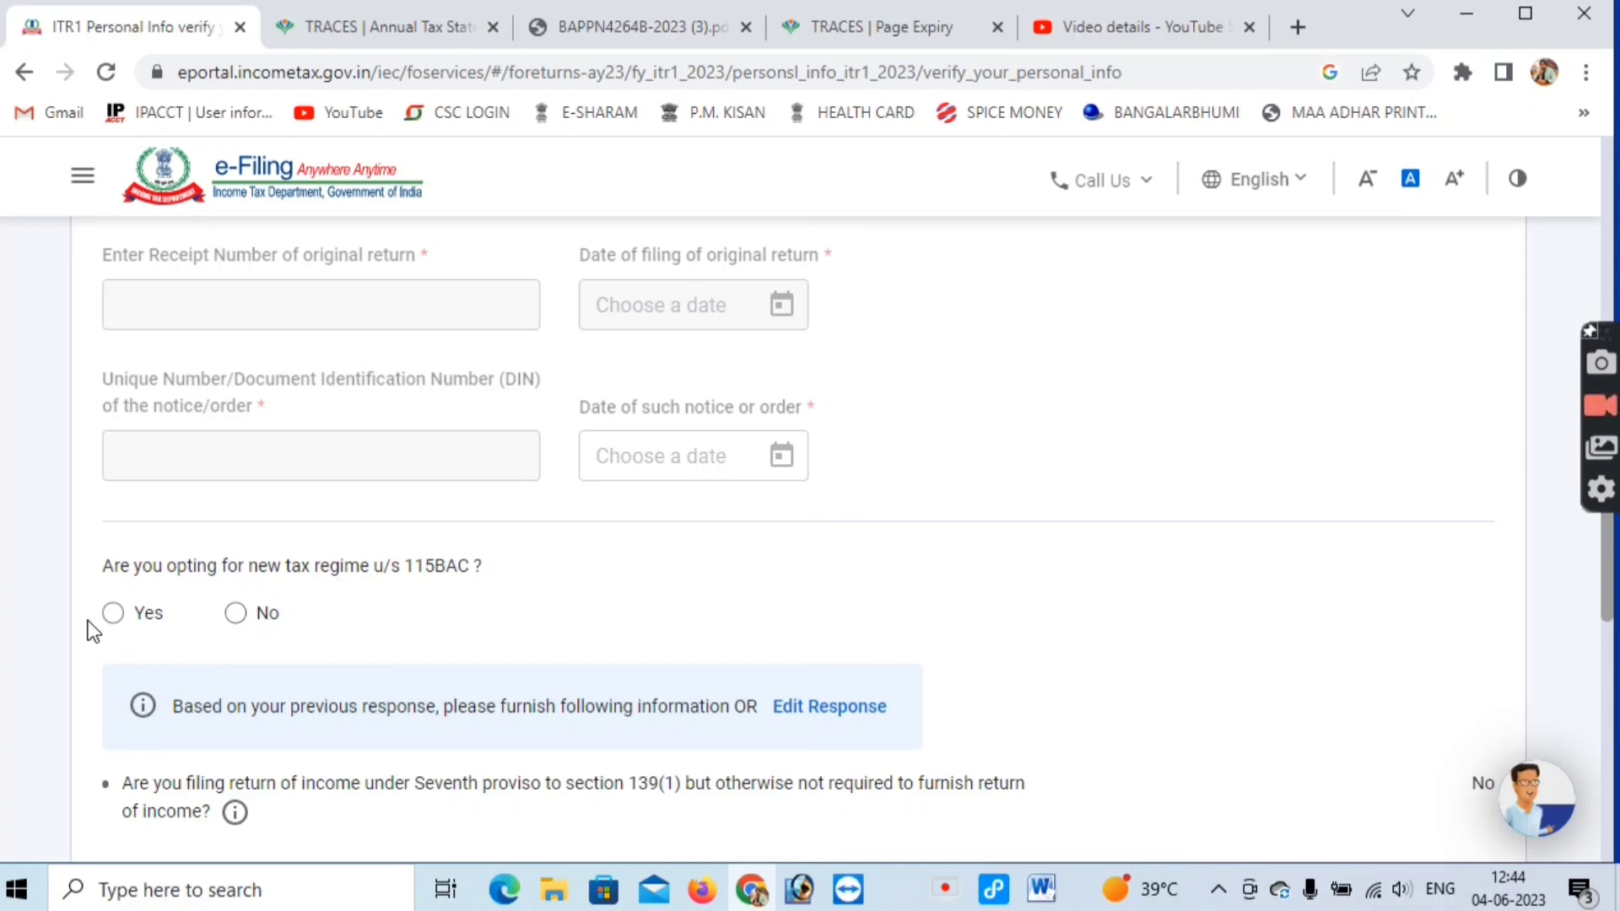
click(236, 613)
scroll(508, 610, down, 6)
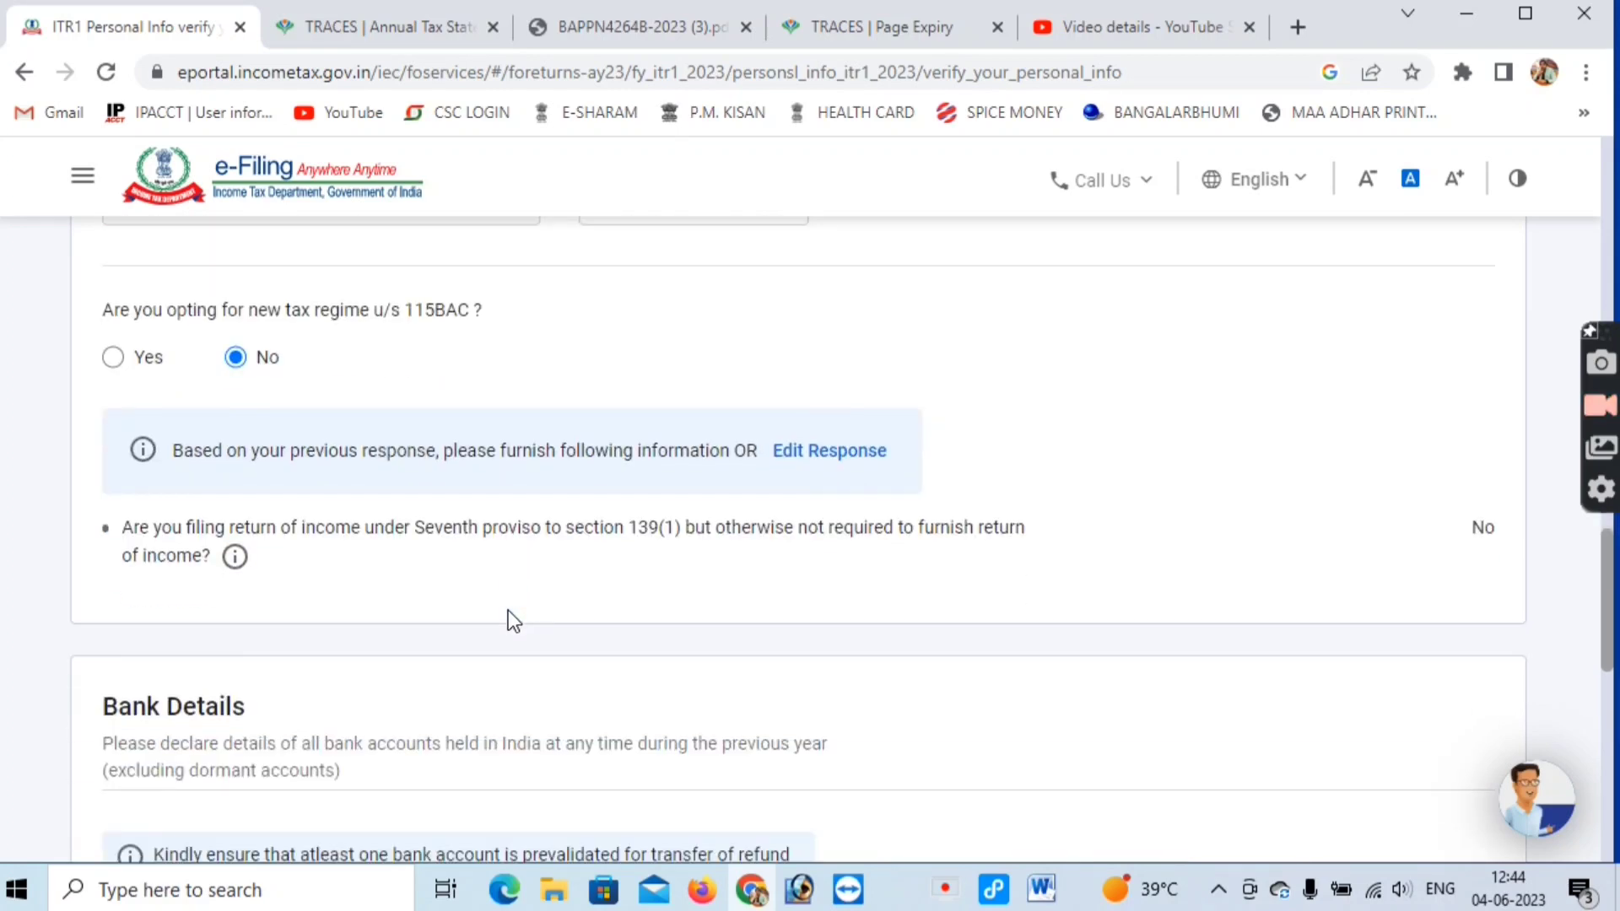
scroll(508, 611, down, 2)
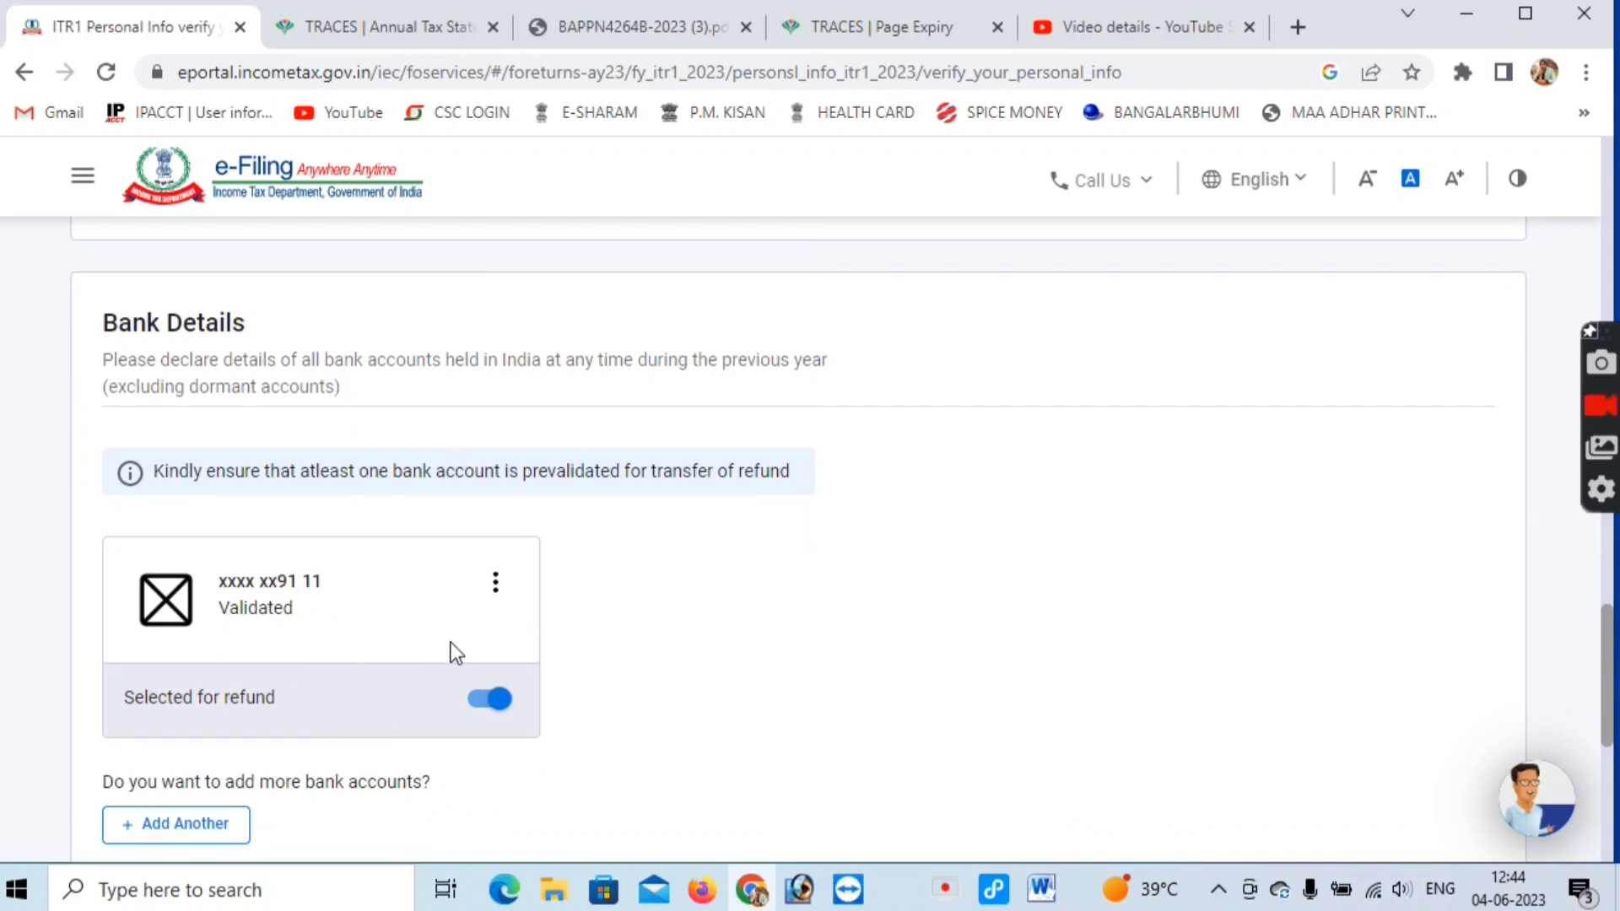
scroll(458, 641, down, 7)
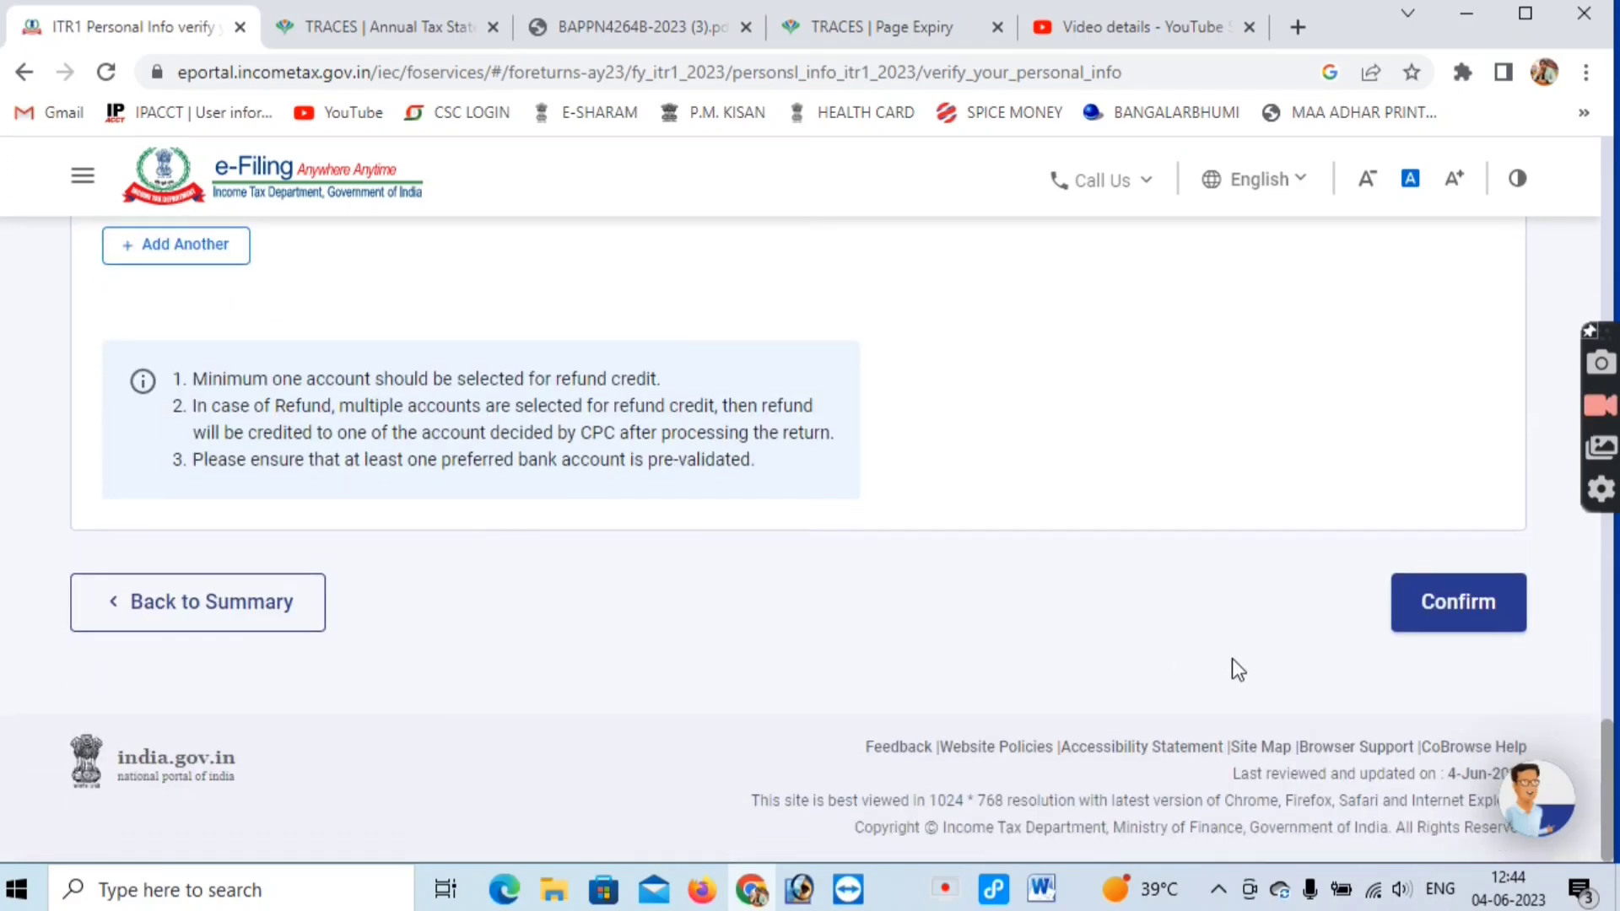
click(1472, 627)
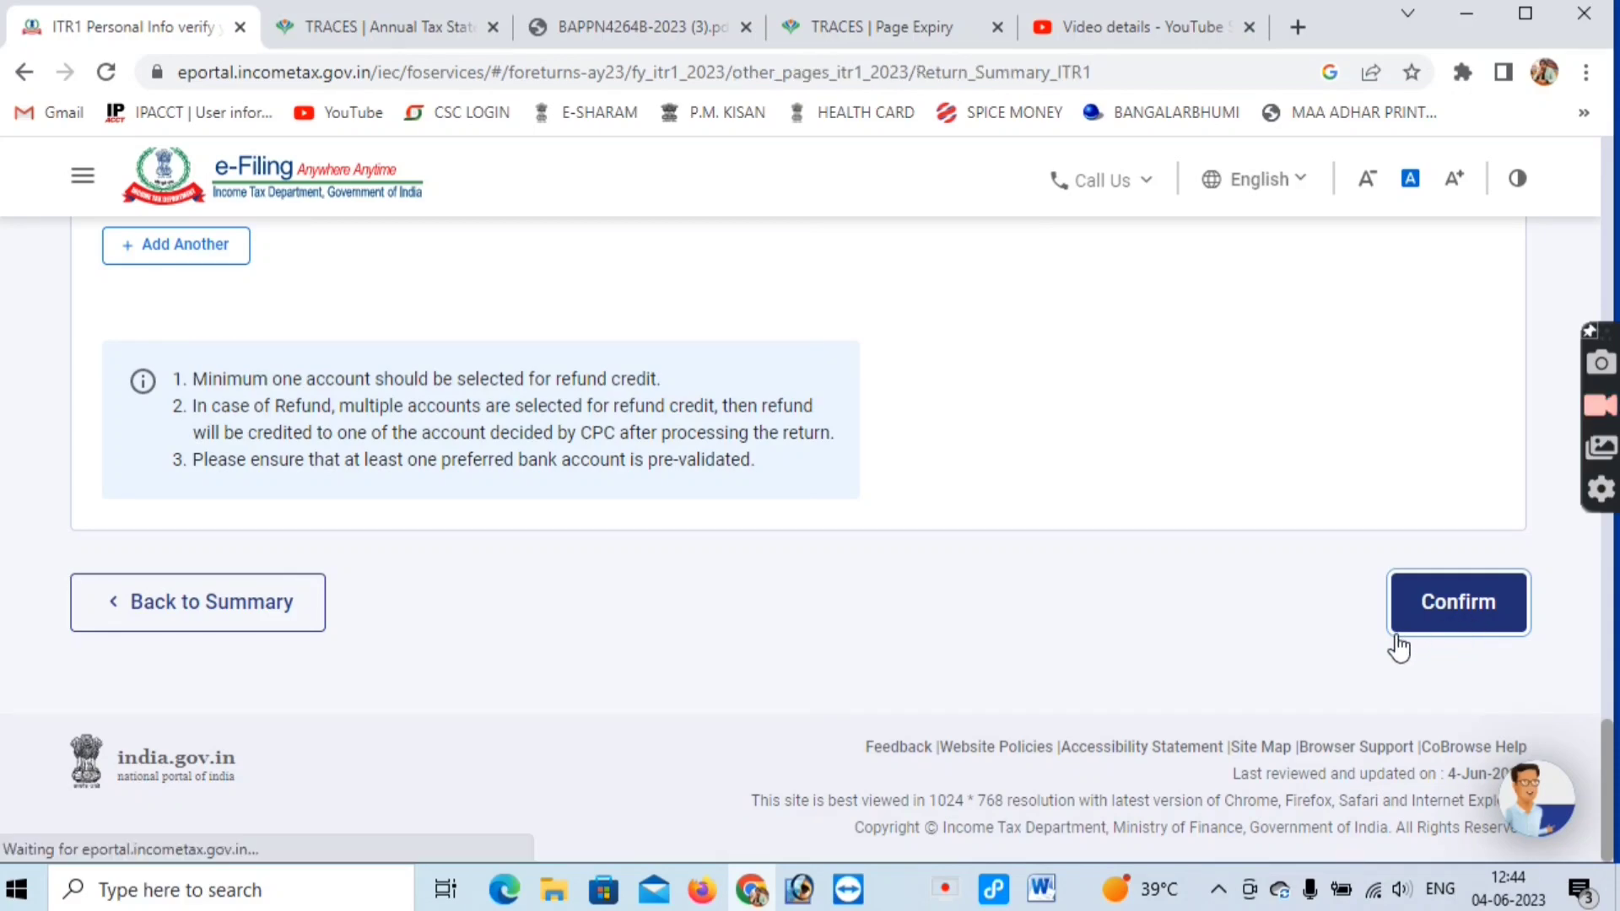
- Open Gross Total Income and answer No to the exemption for tour or transfer travel and uniform maintenance expenditure
scroll(1375, 646, down, 1)
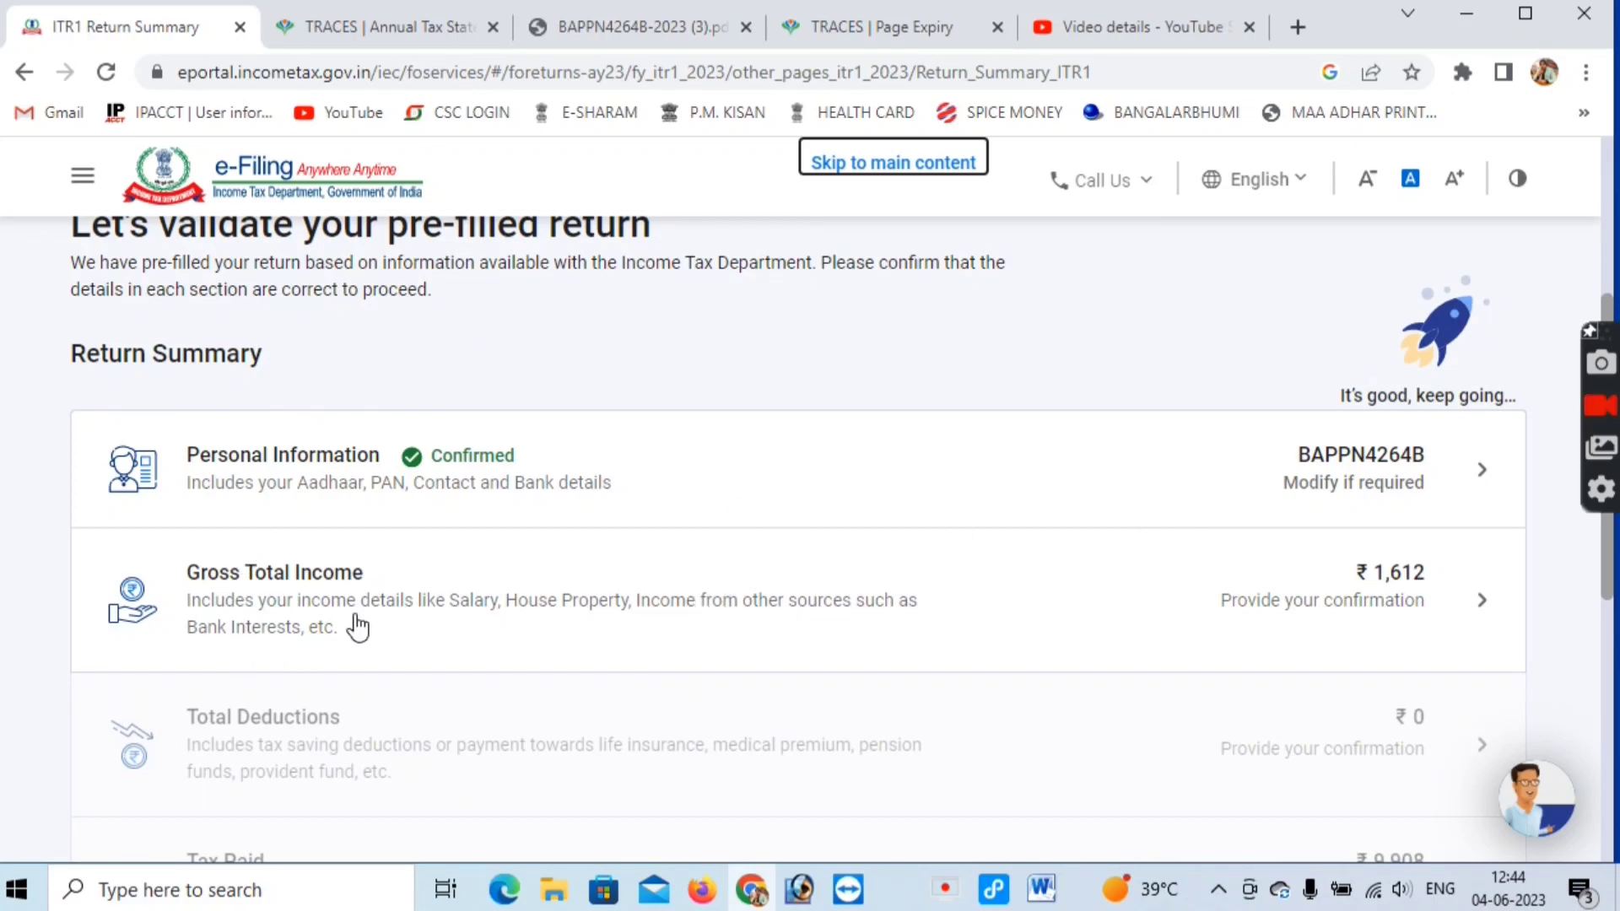
click(1393, 599)
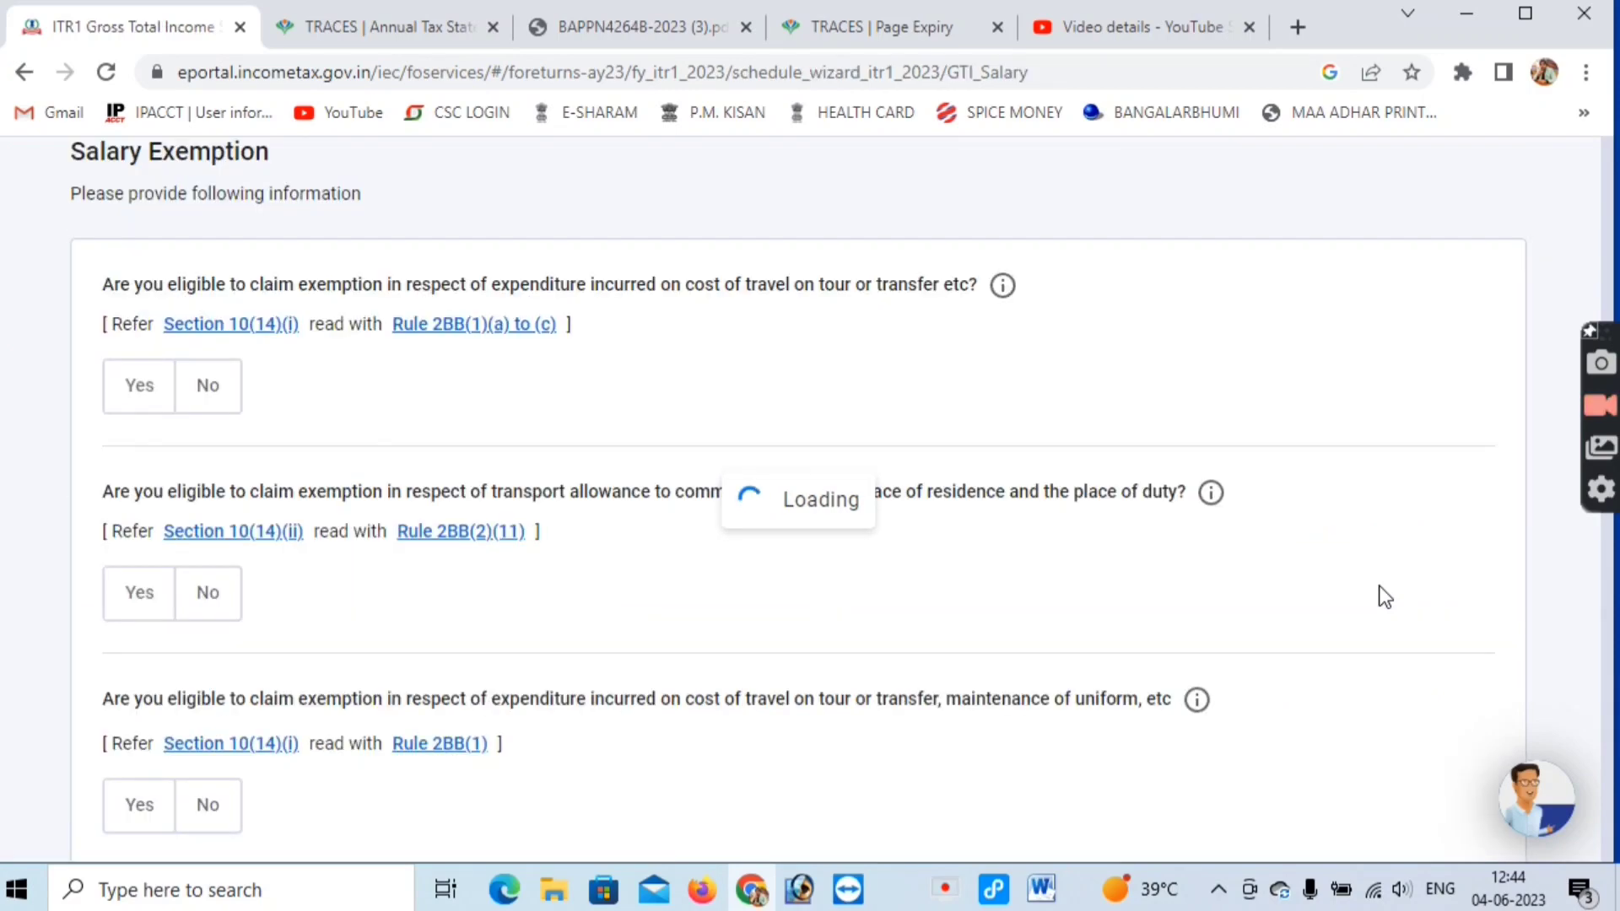
scroll(1231, 590, down, 2)
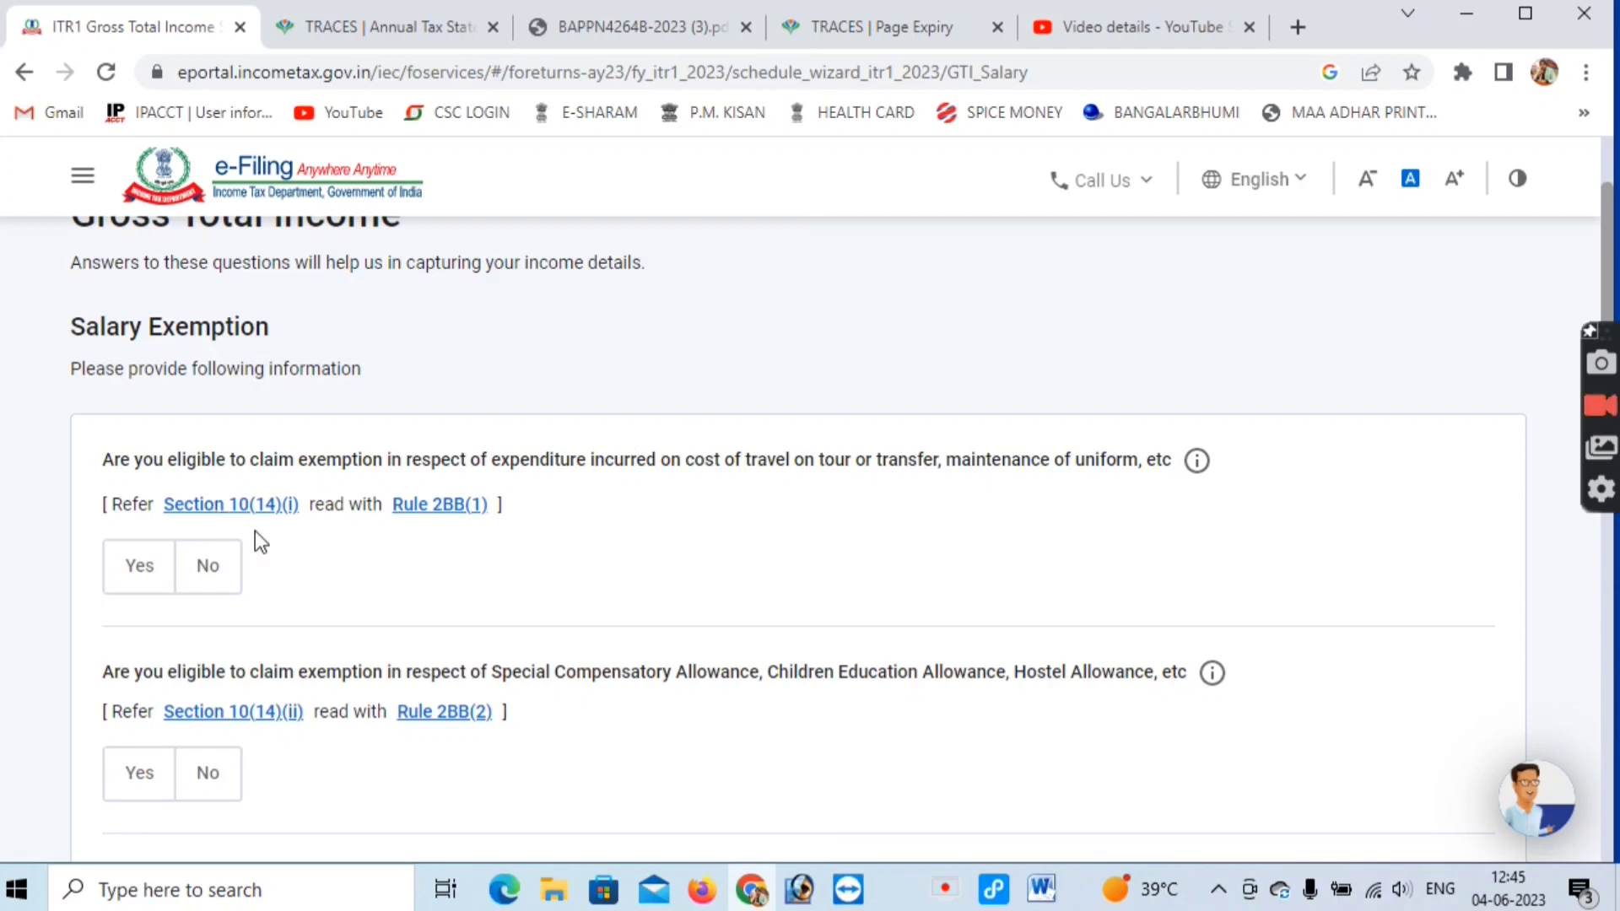
click(128, 580)
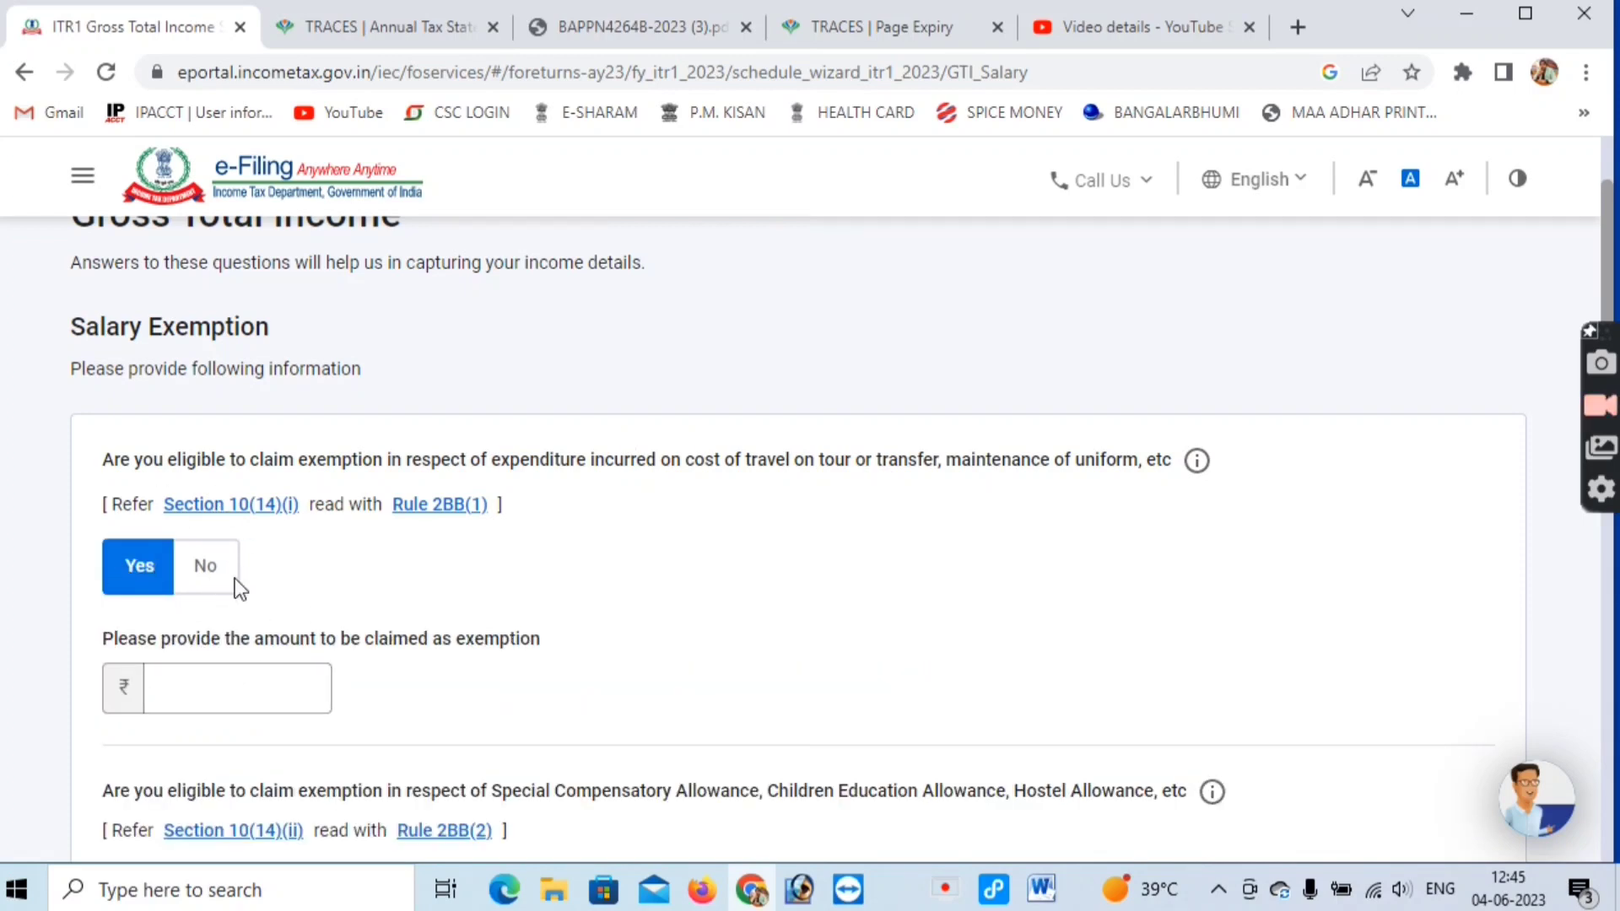
click(208, 577)
scroll(279, 567, down, 3)
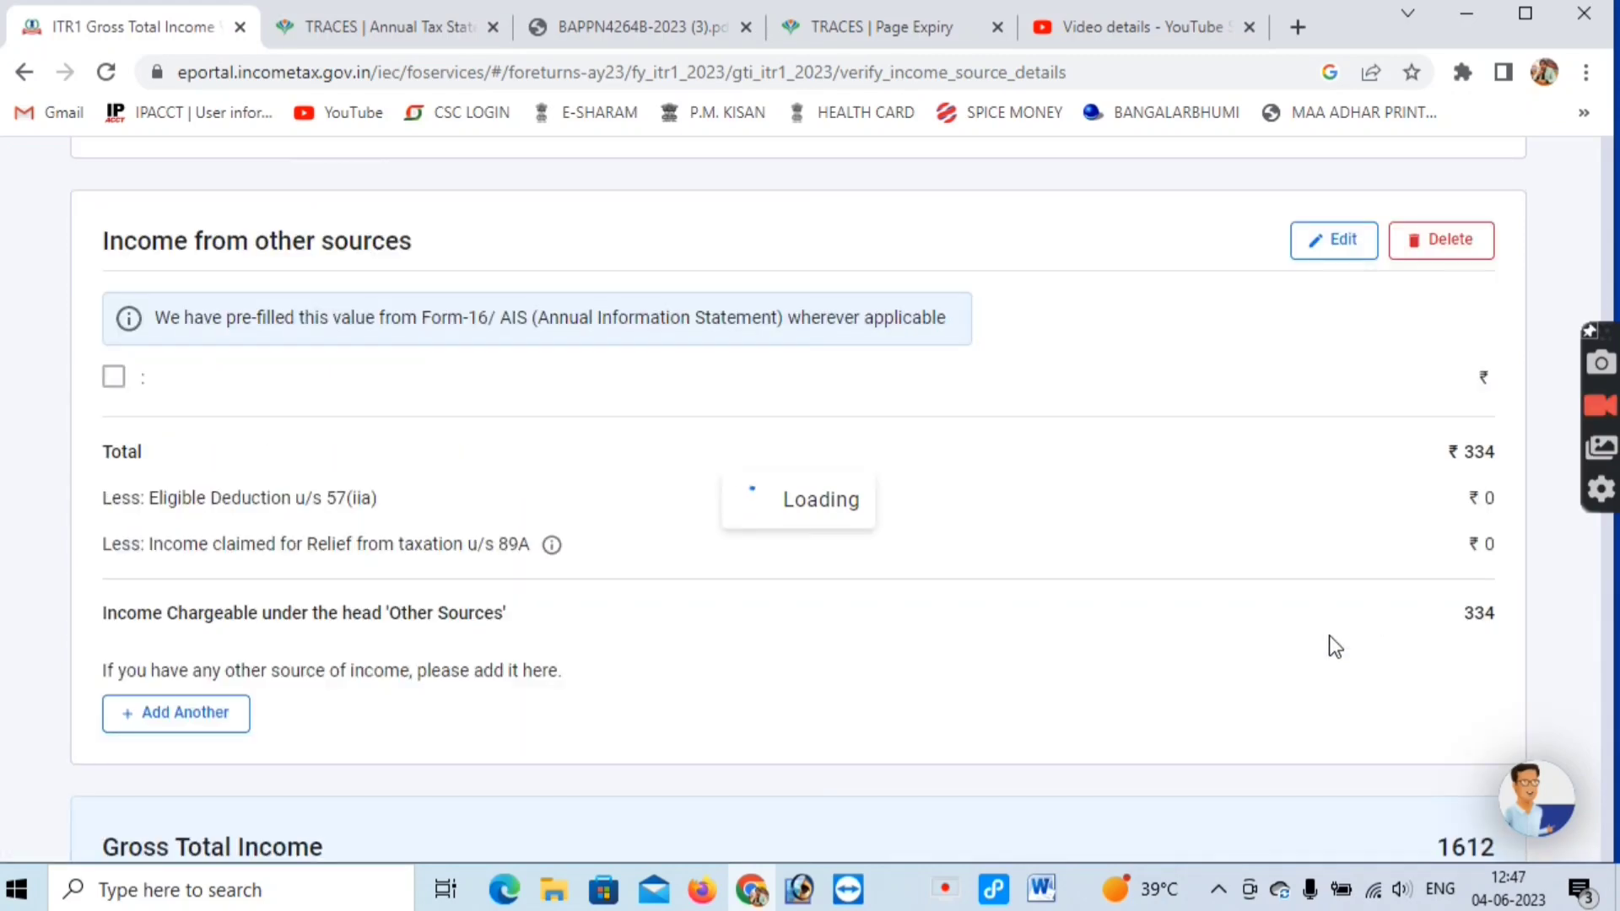
- Check the pre-filled house property and other sources income, and start adding another income under Income from other sources
scroll(1318, 637, down, 4)
scroll(1318, 638, down, 6)
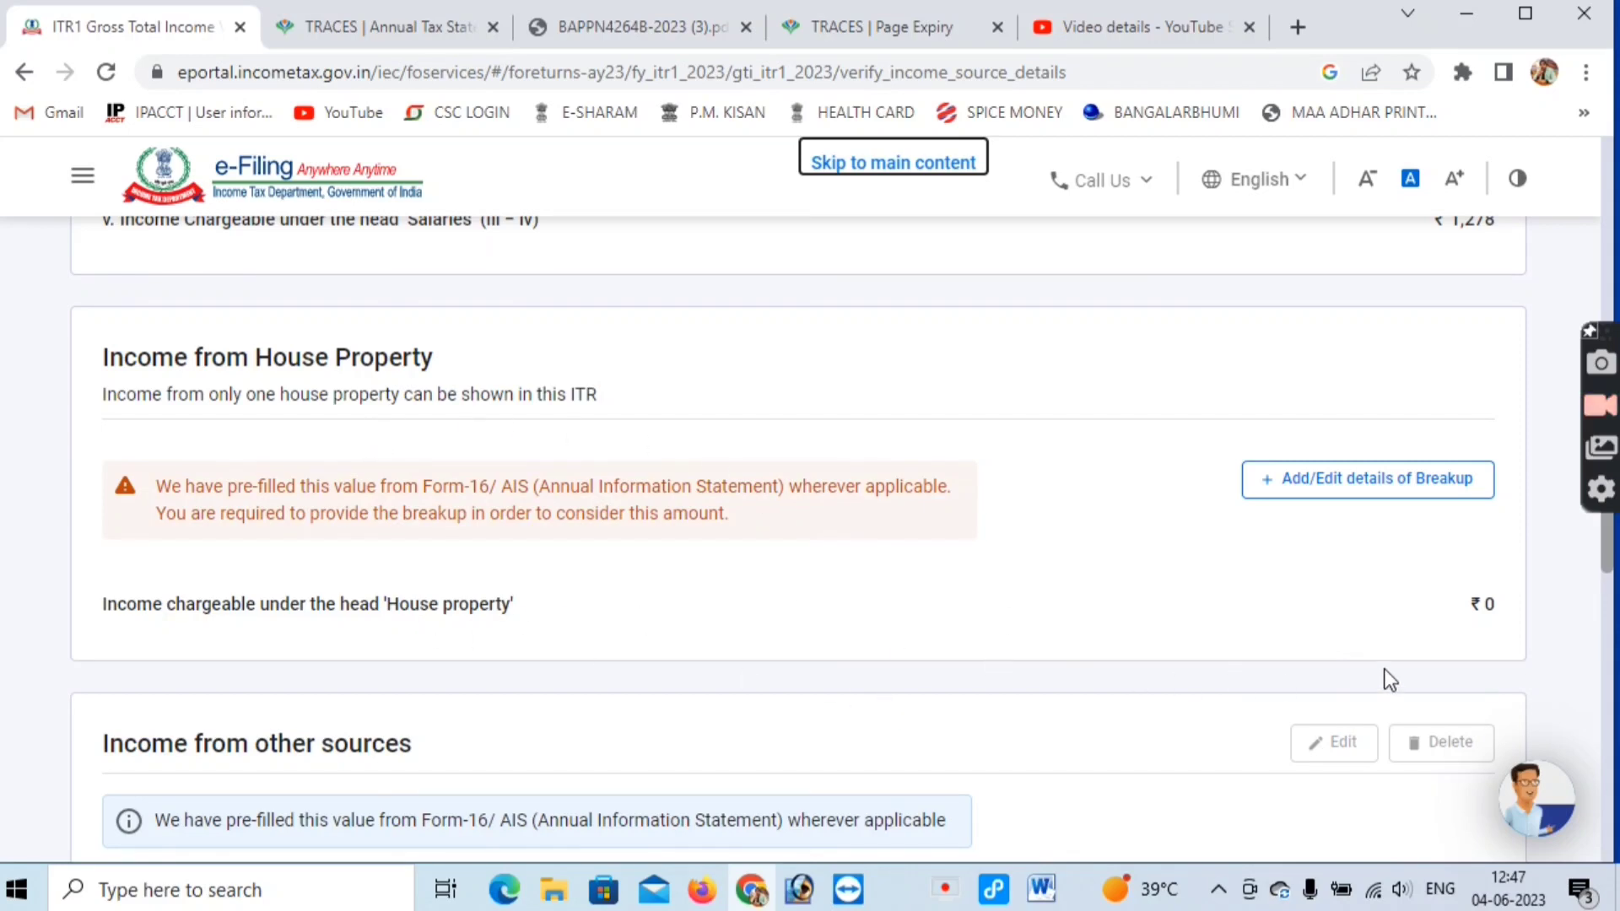
scroll(1091, 643, down, 5)
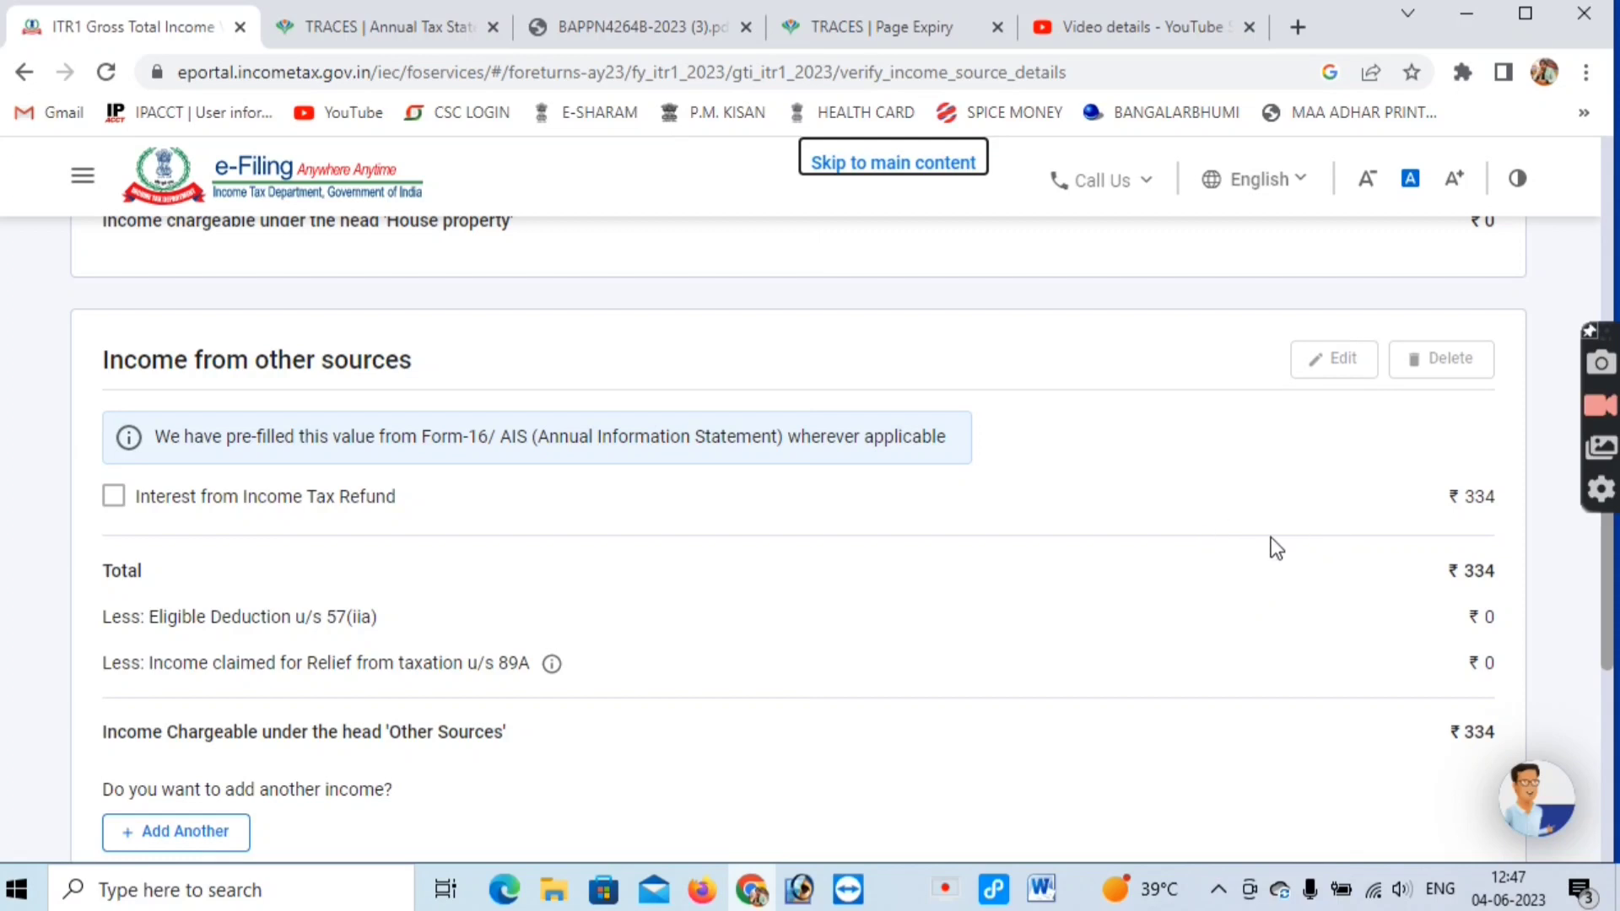
scroll(1265, 531, down, 1)
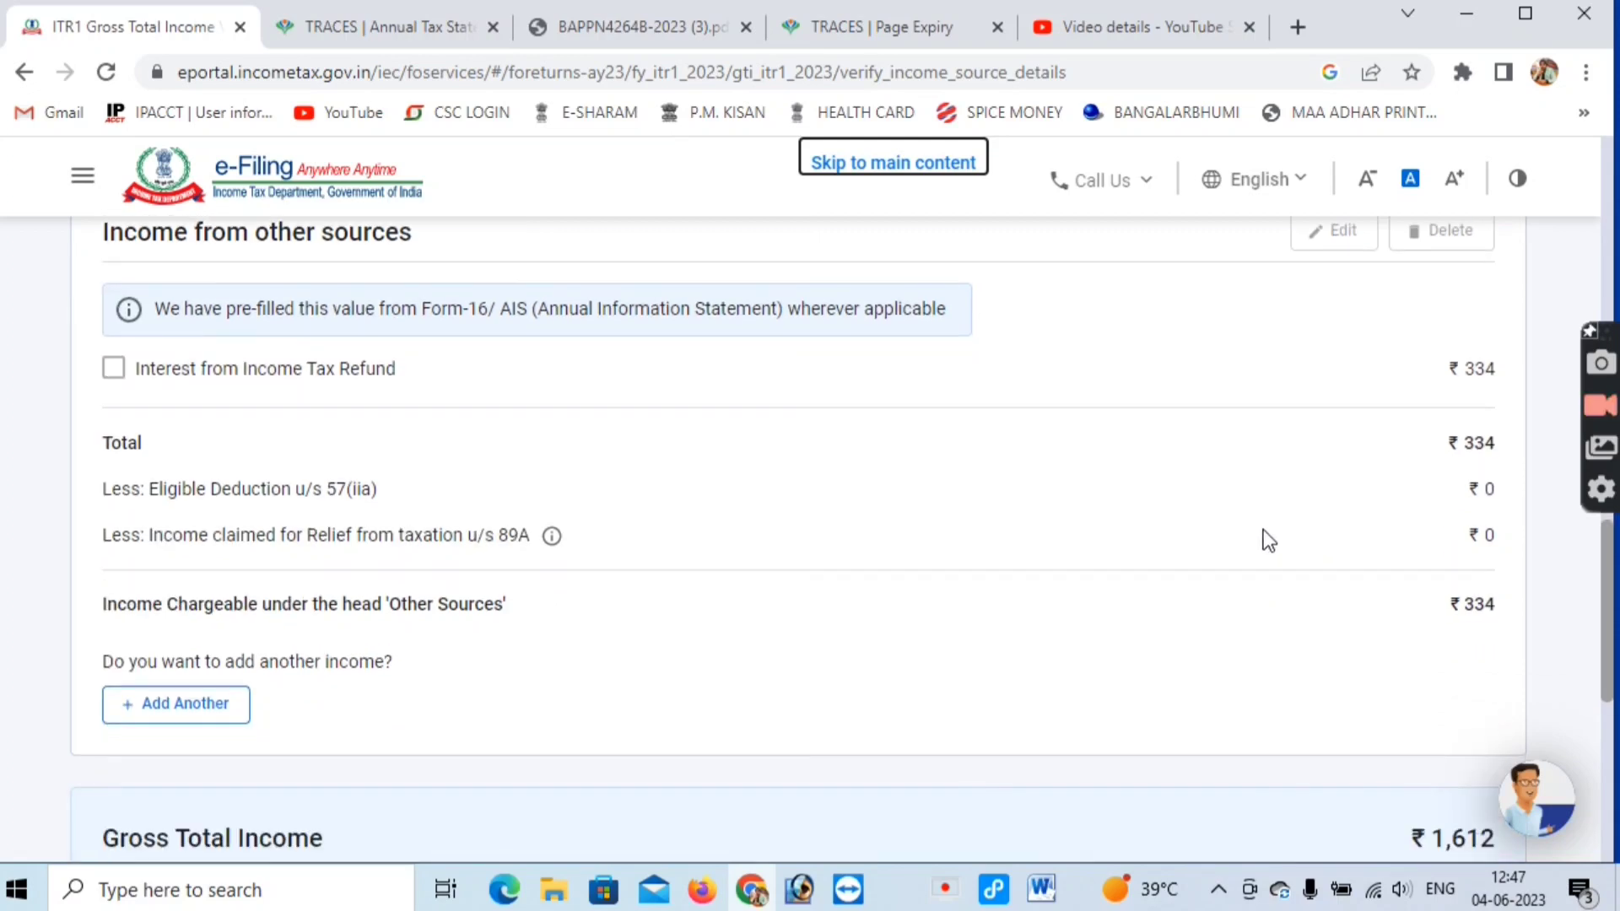
scroll(1262, 531, down, 1)
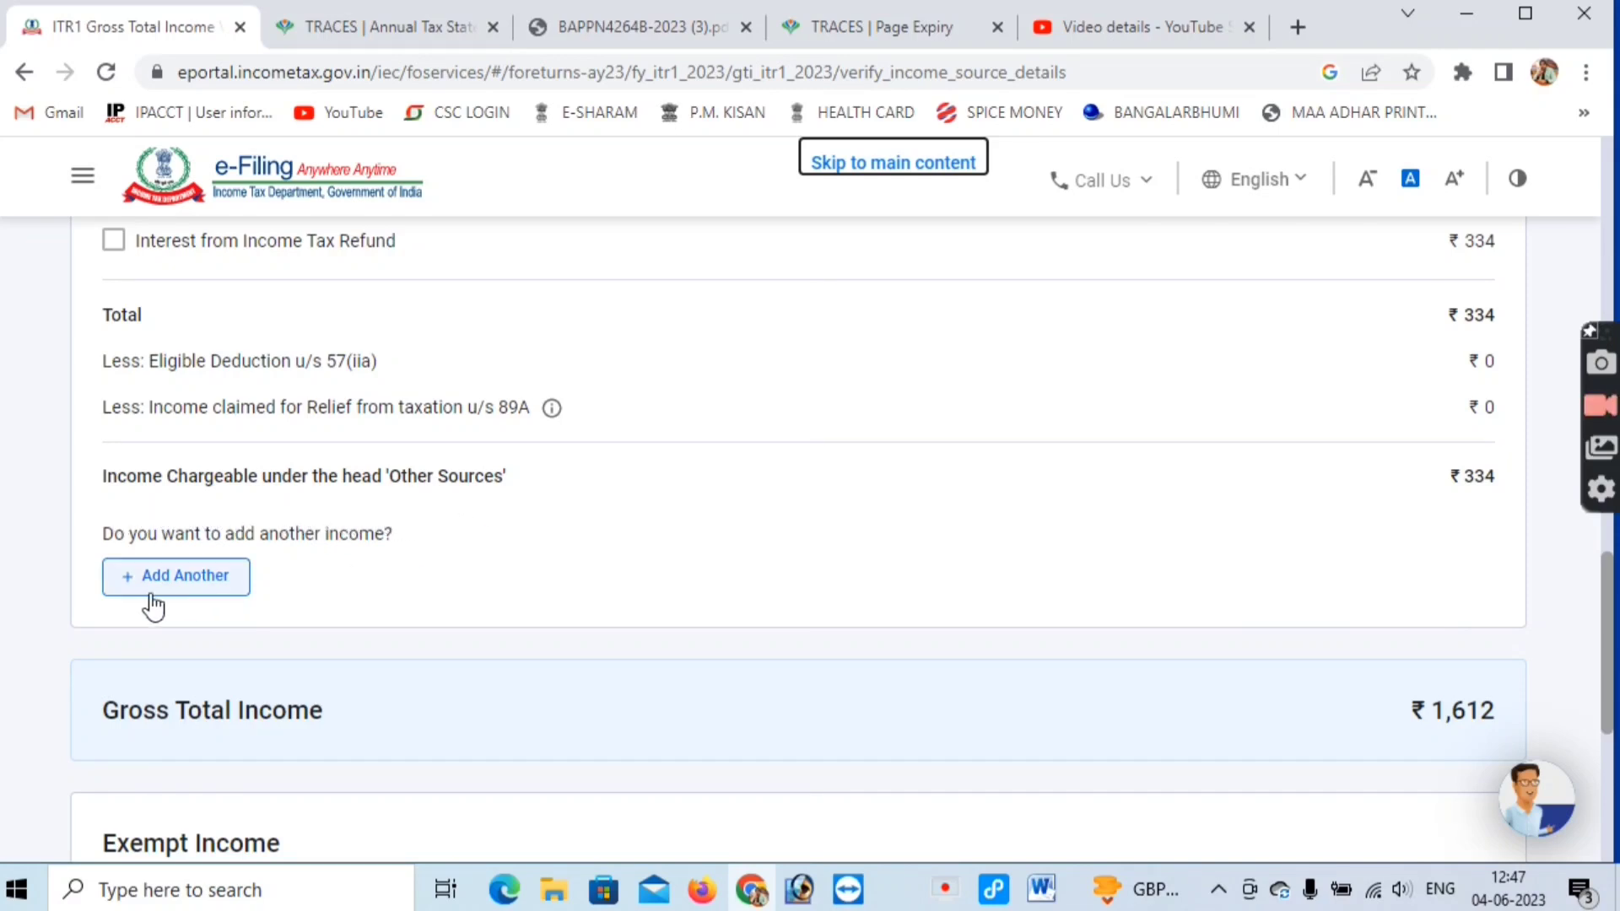
scroll(192, 590, up, 1)
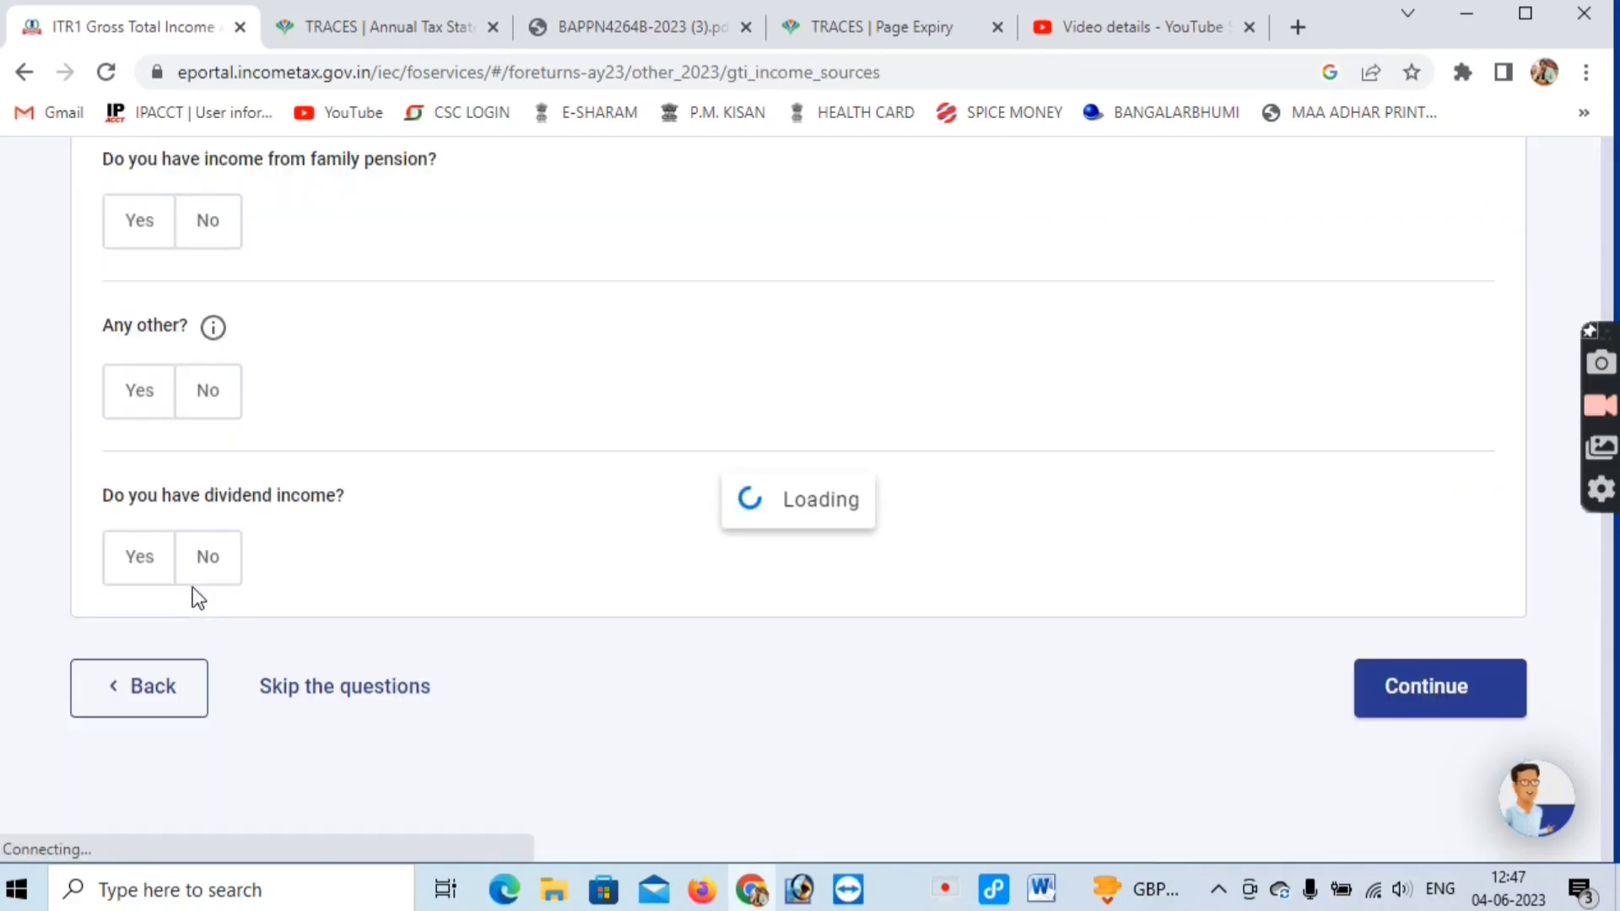
- Answer Yes to interest income from savings bank accounts in India and enter ₹550
scroll(202, 583, down, 15)
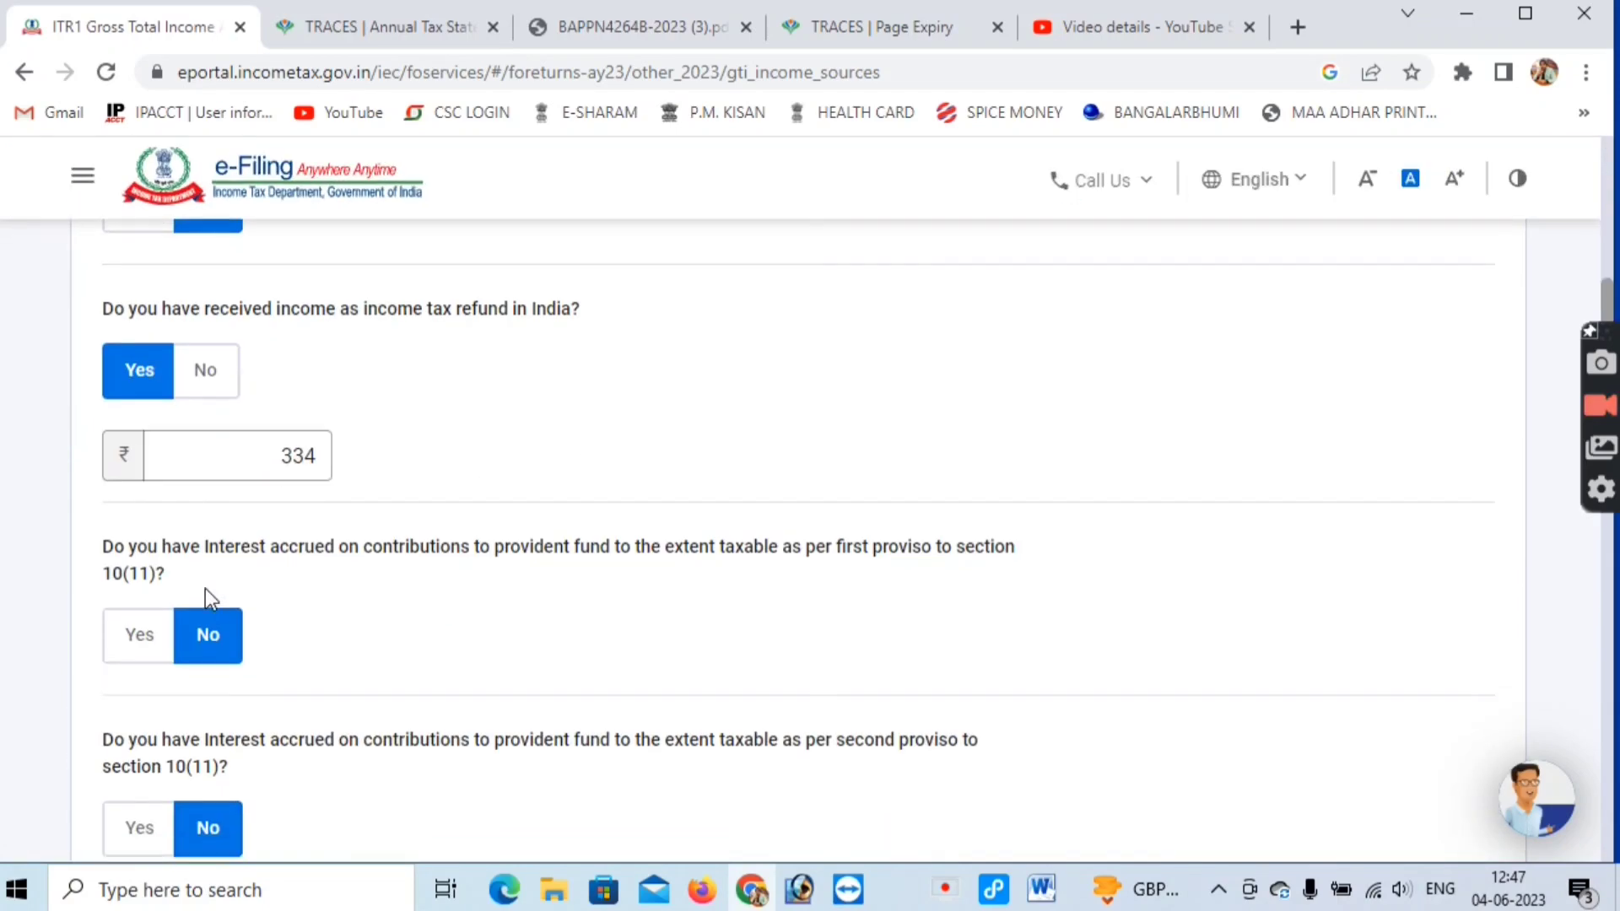
scroll(210, 600, down, 6)
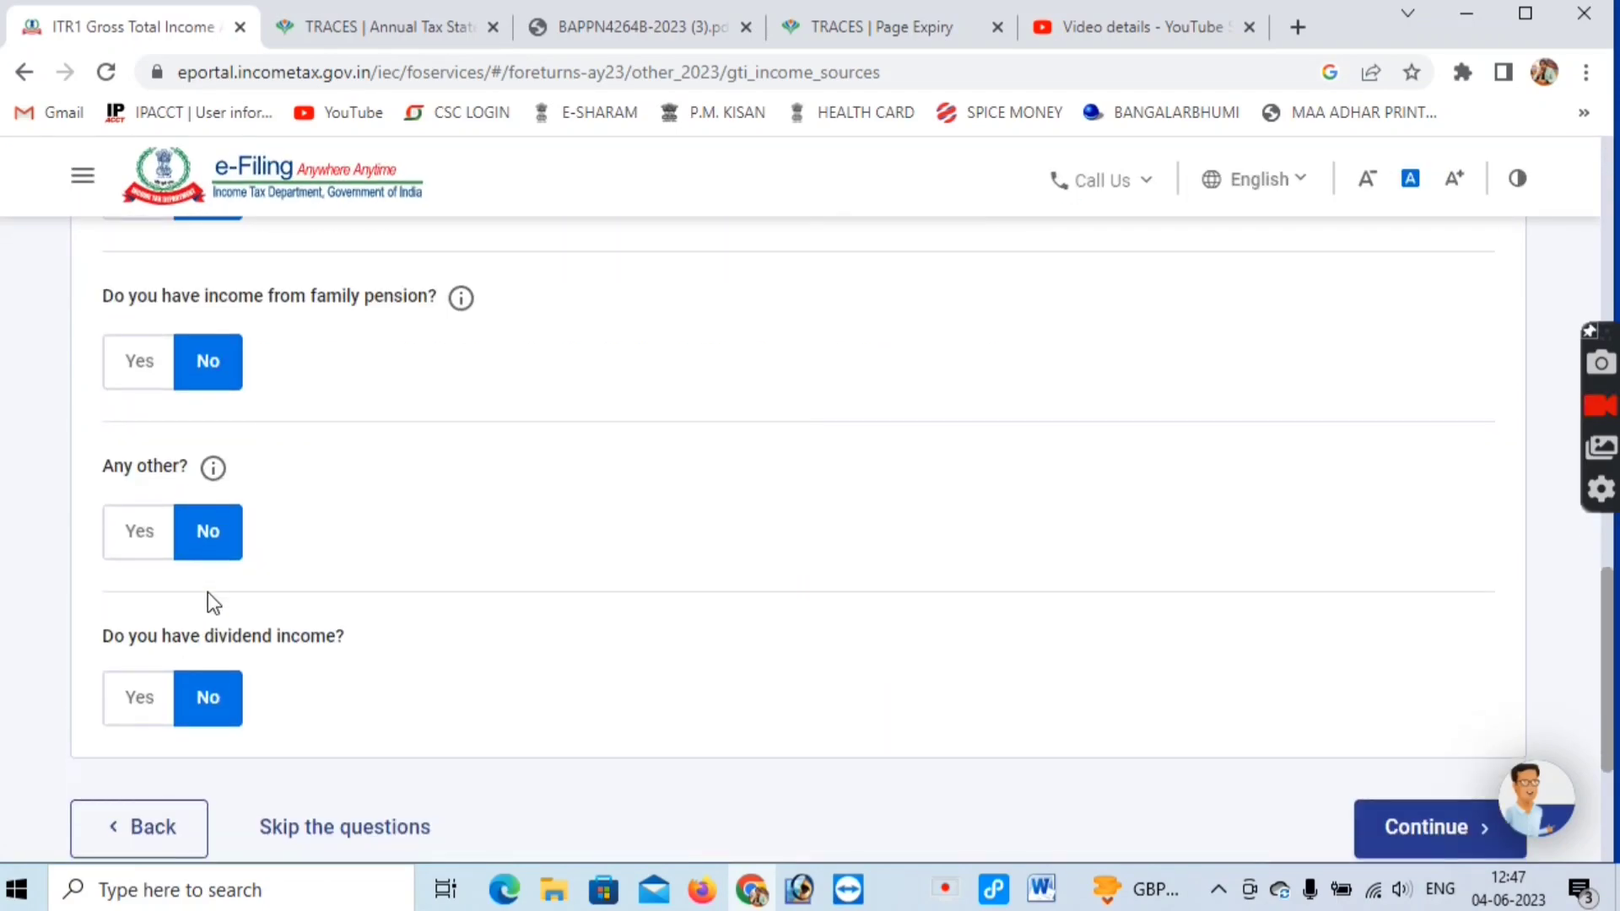
scroll(209, 593, up, 10)
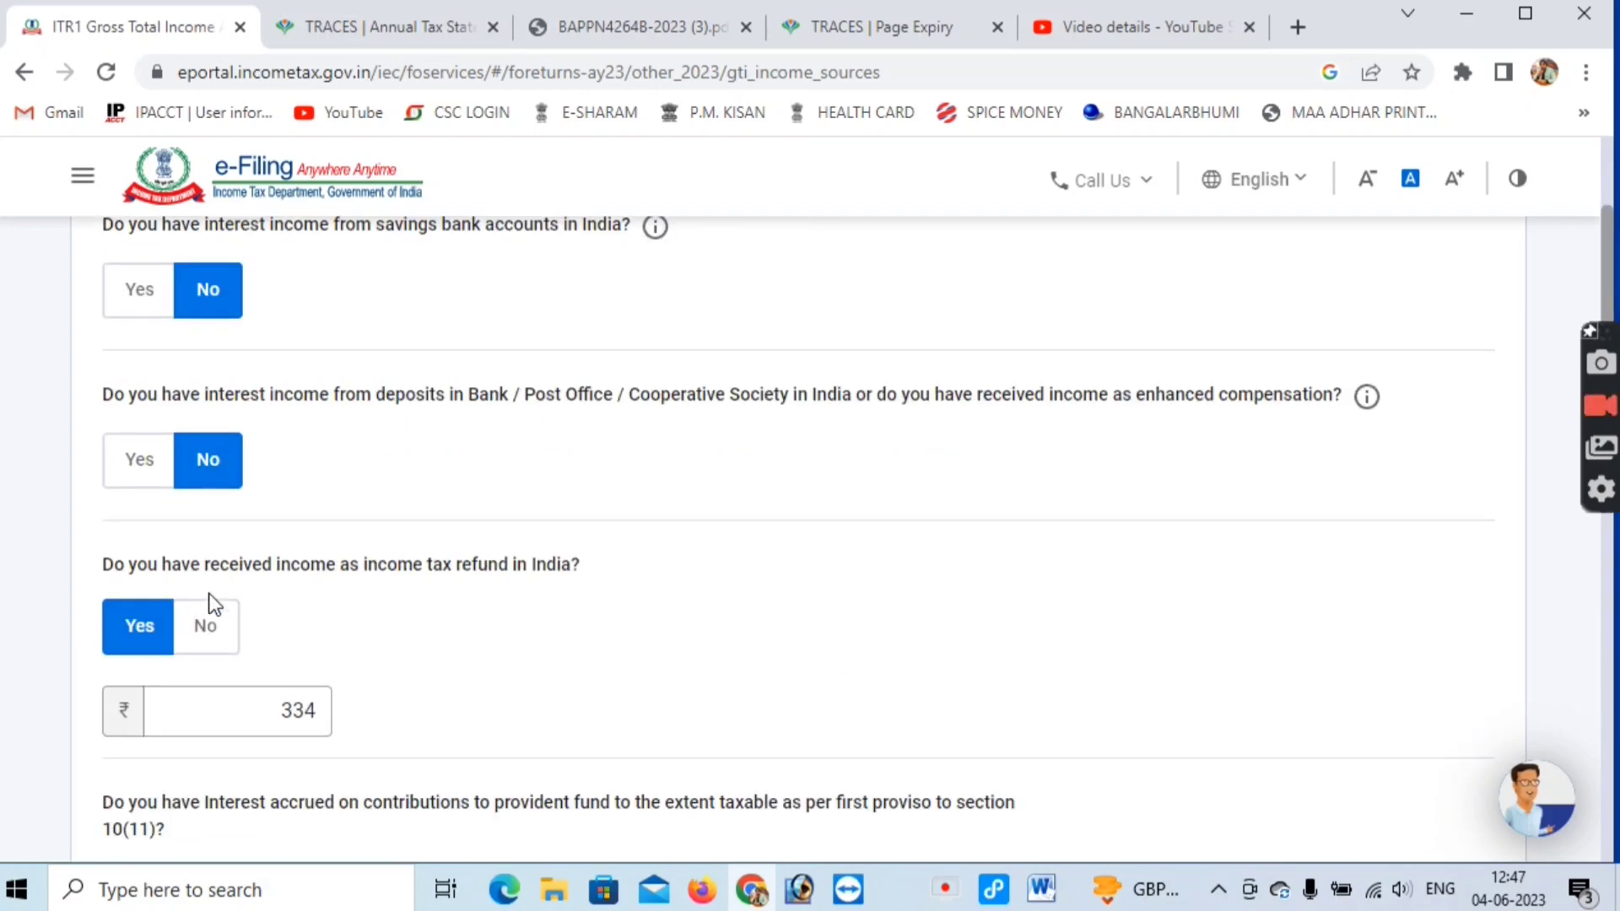
scroll(211, 606, up, 5)
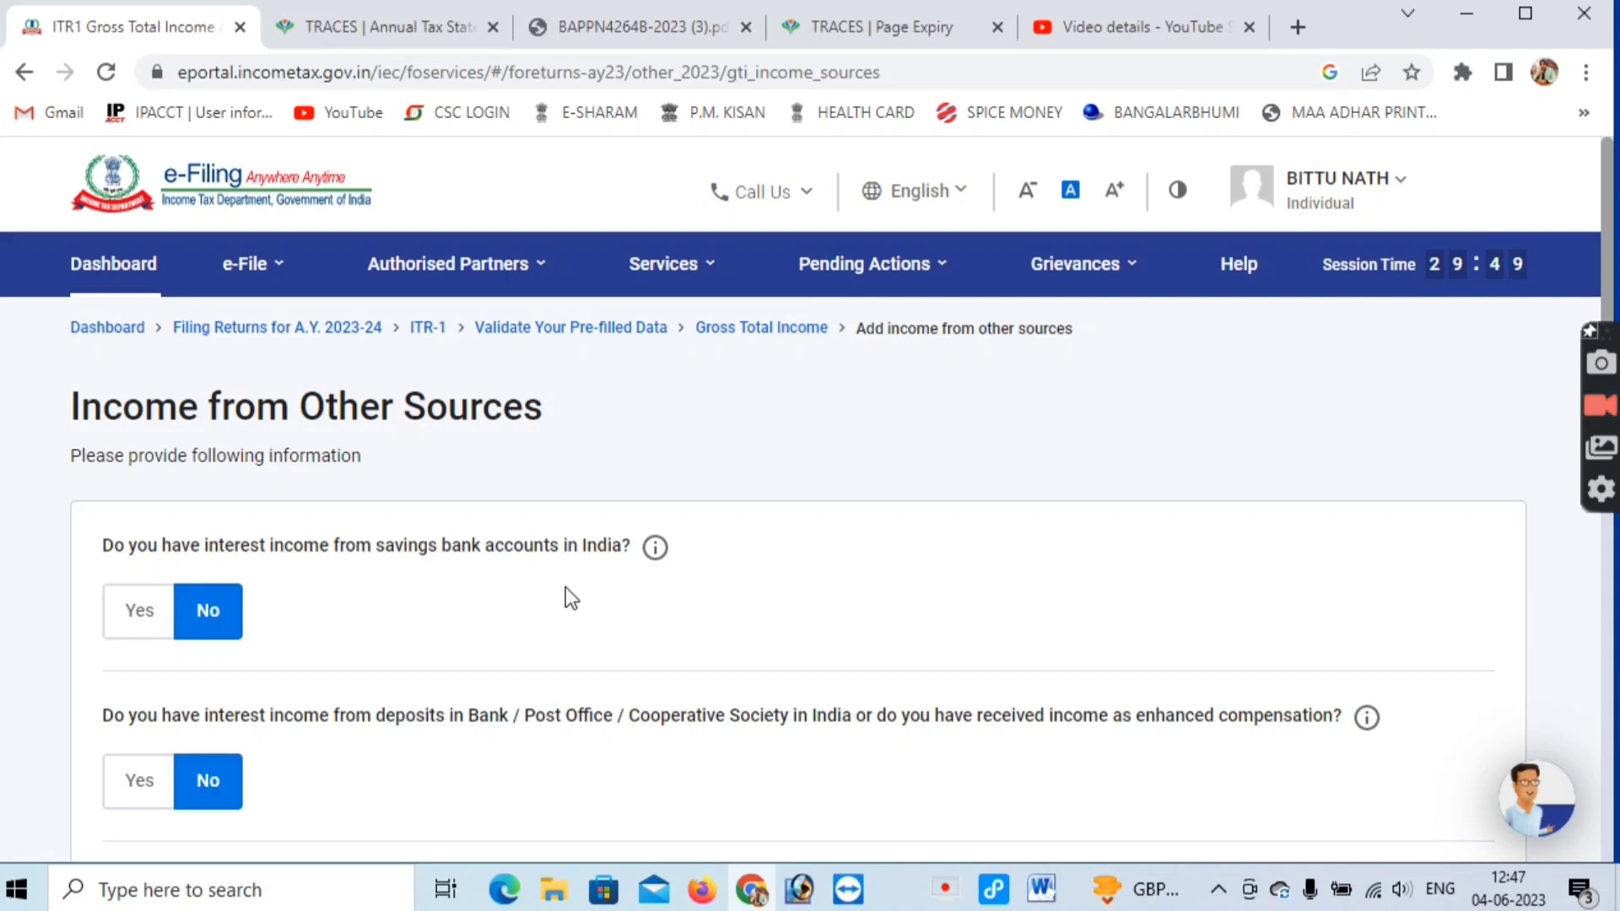
click(138, 617)
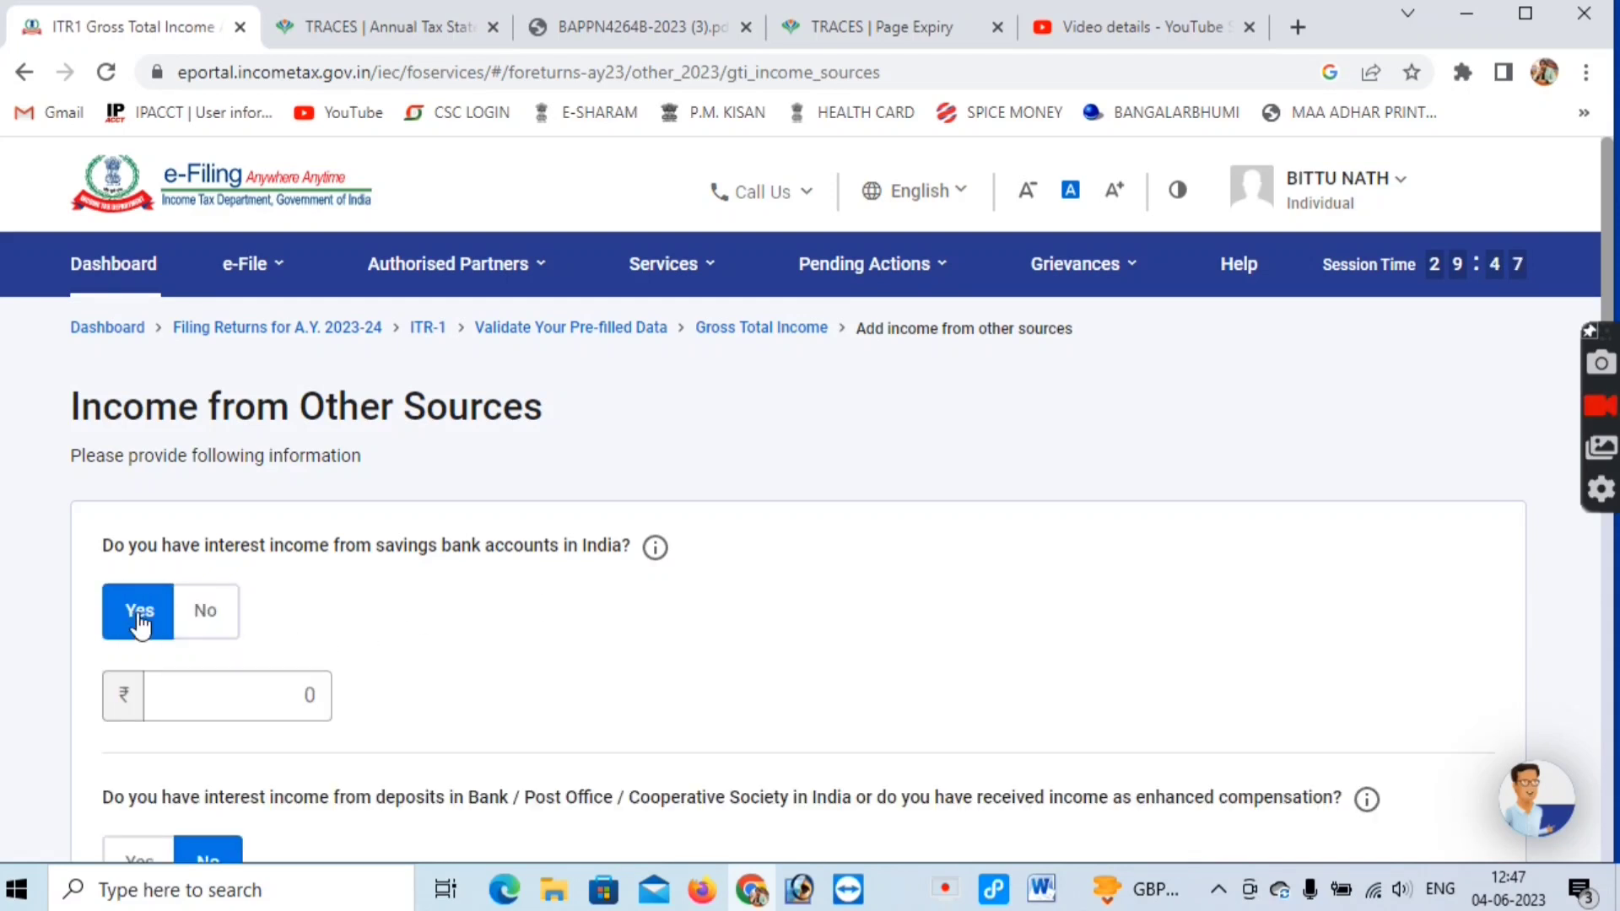
scroll(285, 601, down, 2)
click(305, 504)
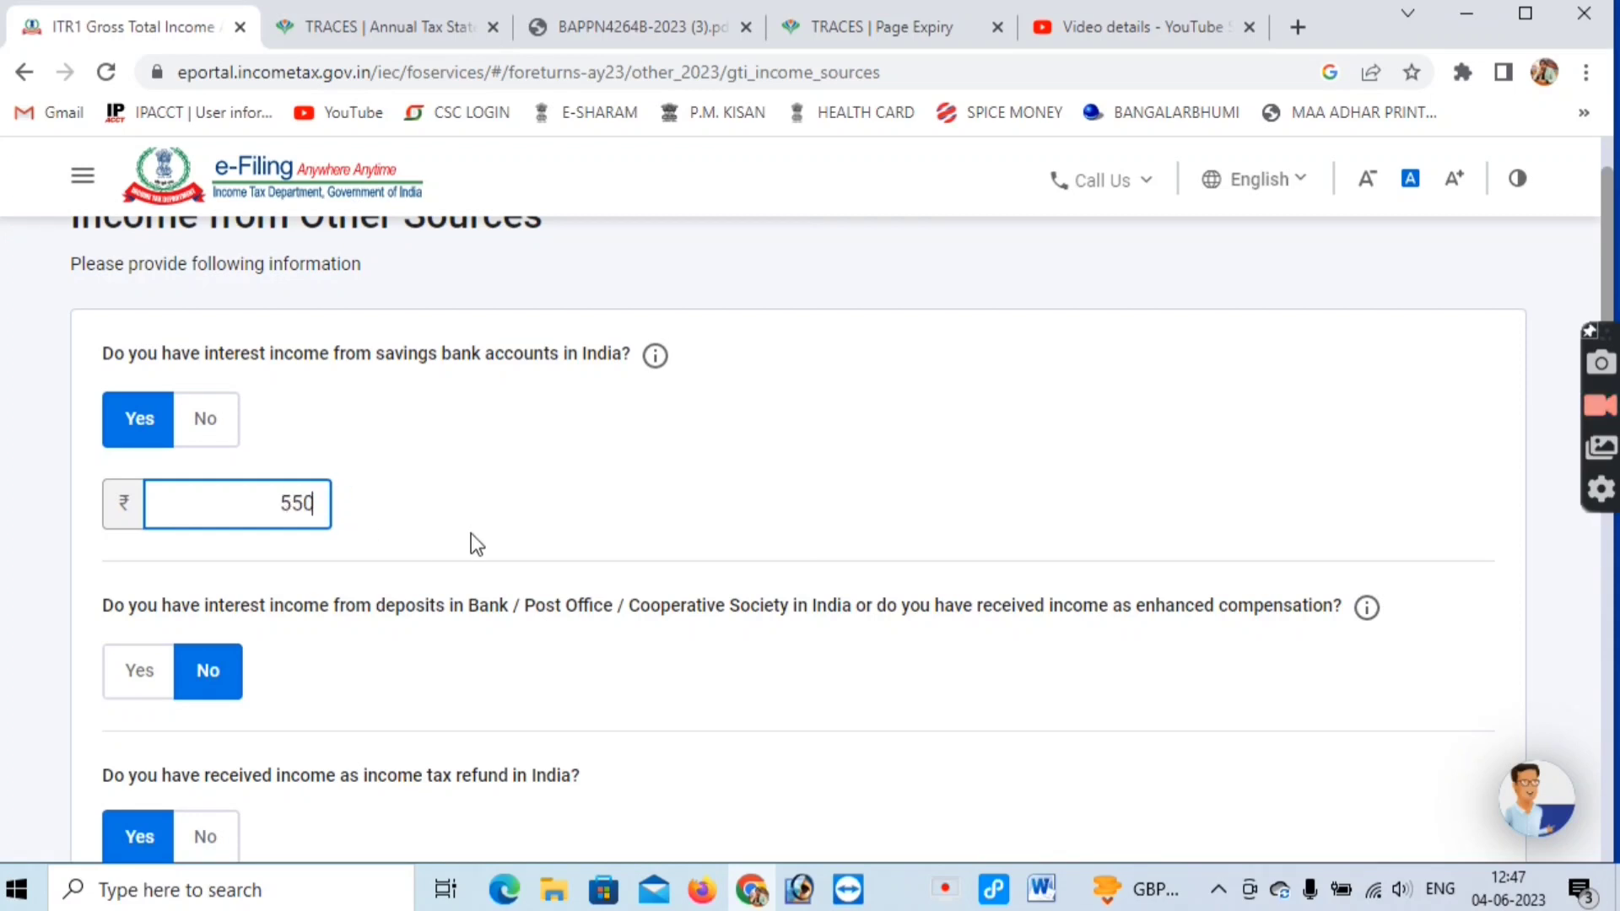
text(550)
- Answer Yes to interest income from deposits in Bank / Post Office / Cooperative Society and enter ₹3,000
scroll(469, 534, down, 1)
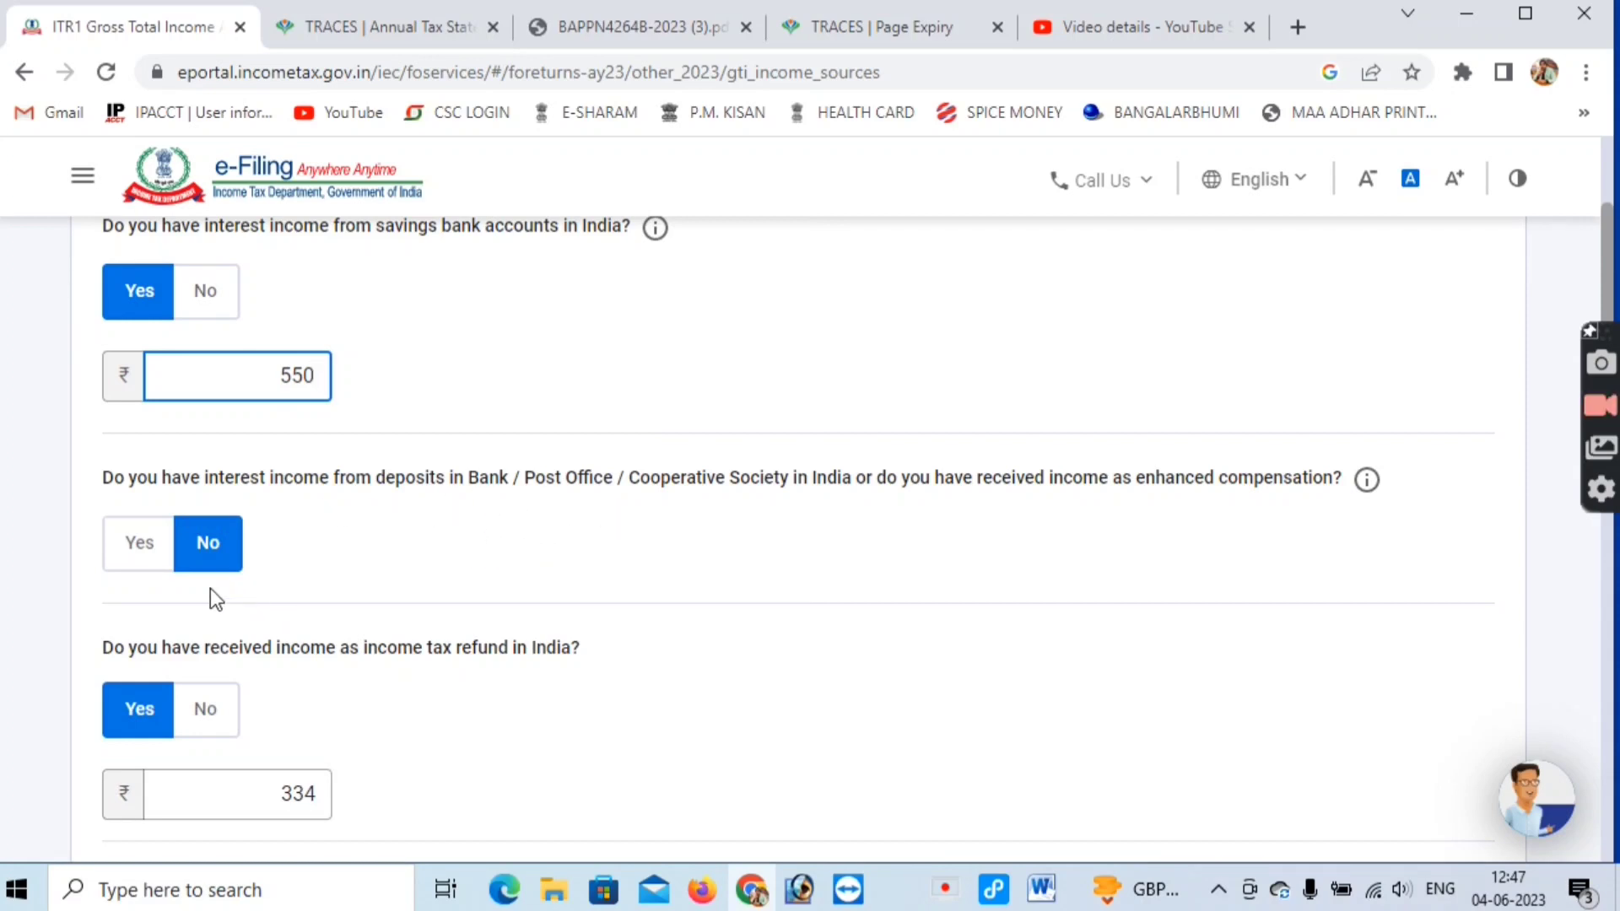
click(139, 549)
click(242, 625)
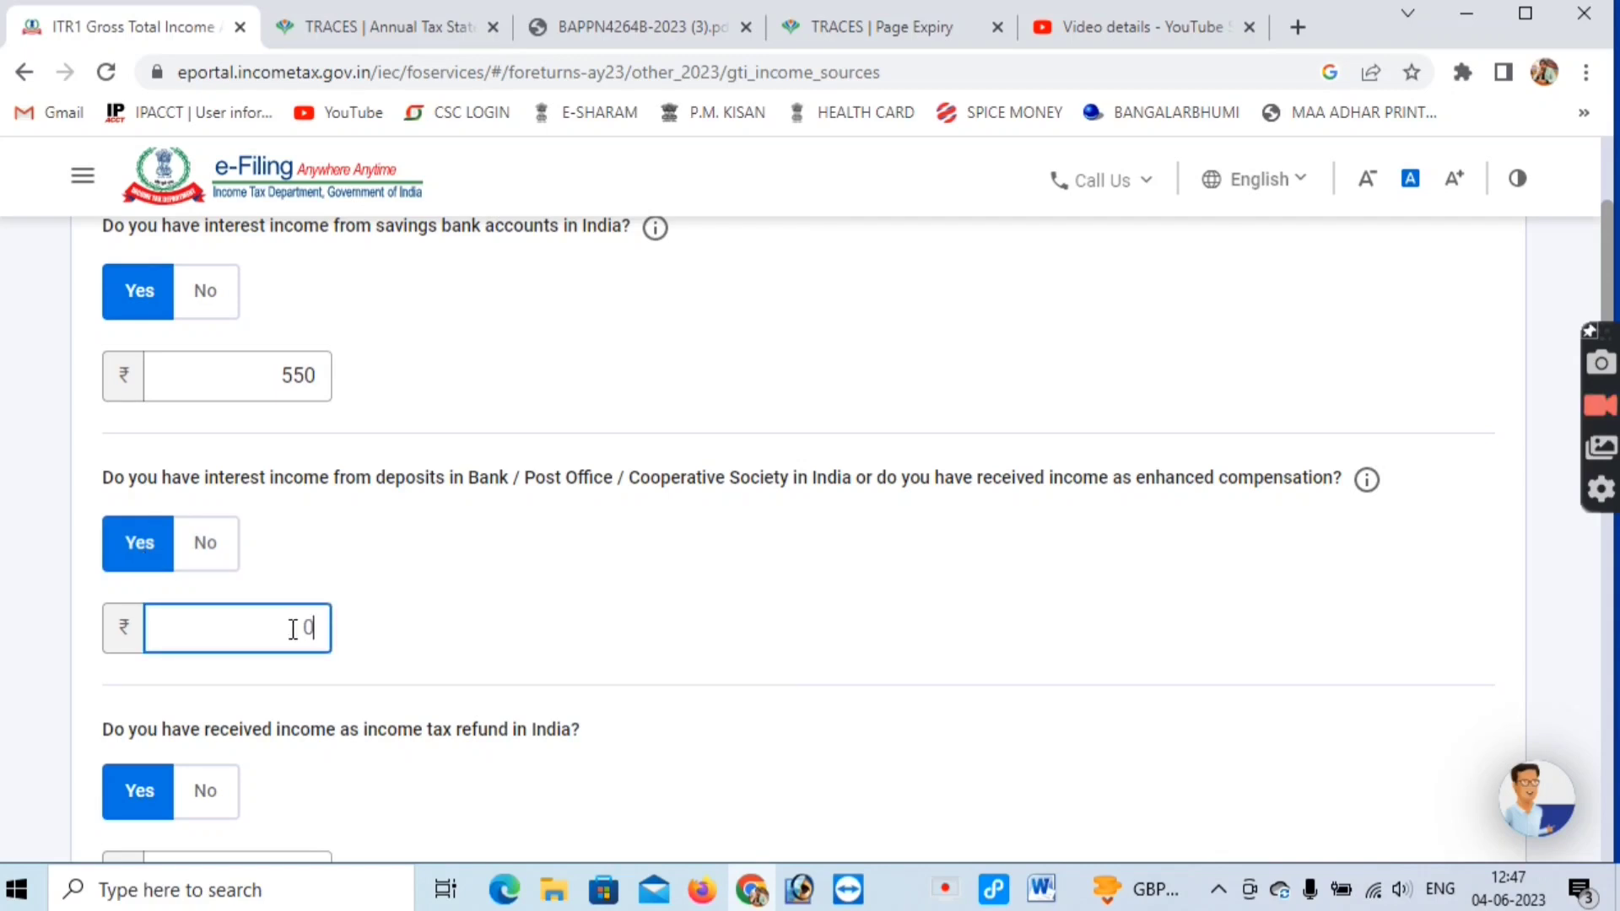
text(3,00)
text(0)
click(509, 672)
- Answer Yes to Any other income and add ₹1,49,030 from HYGIENE BIGBITE PRIVATE LIMITED, then continue
scroll(508, 676, down, 2)
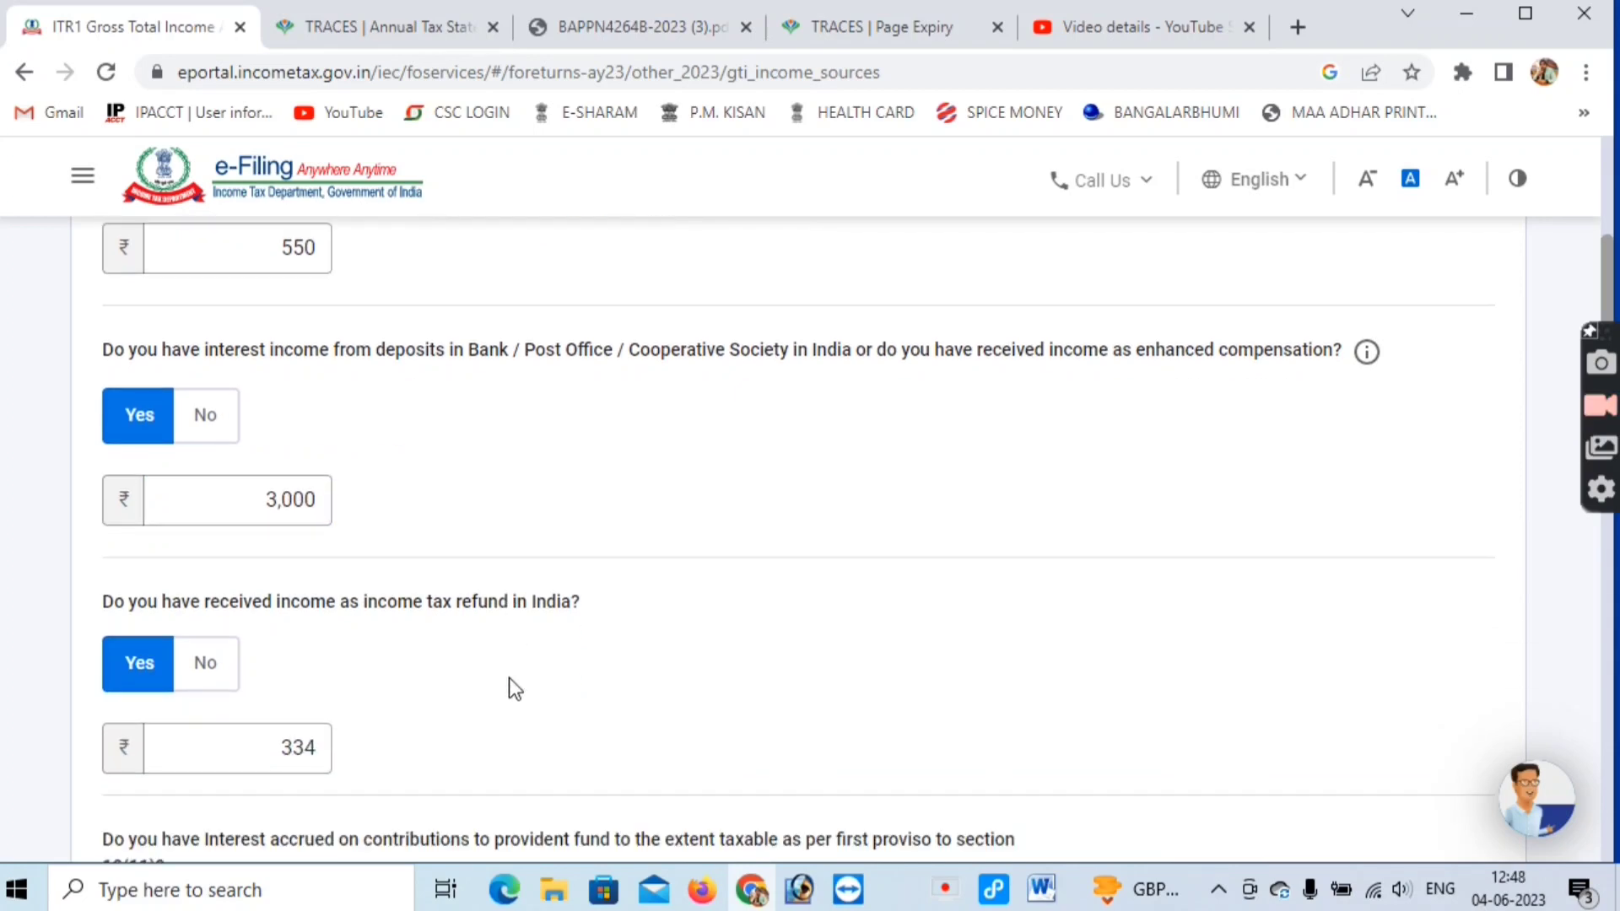
scroll(508, 678, down, 3)
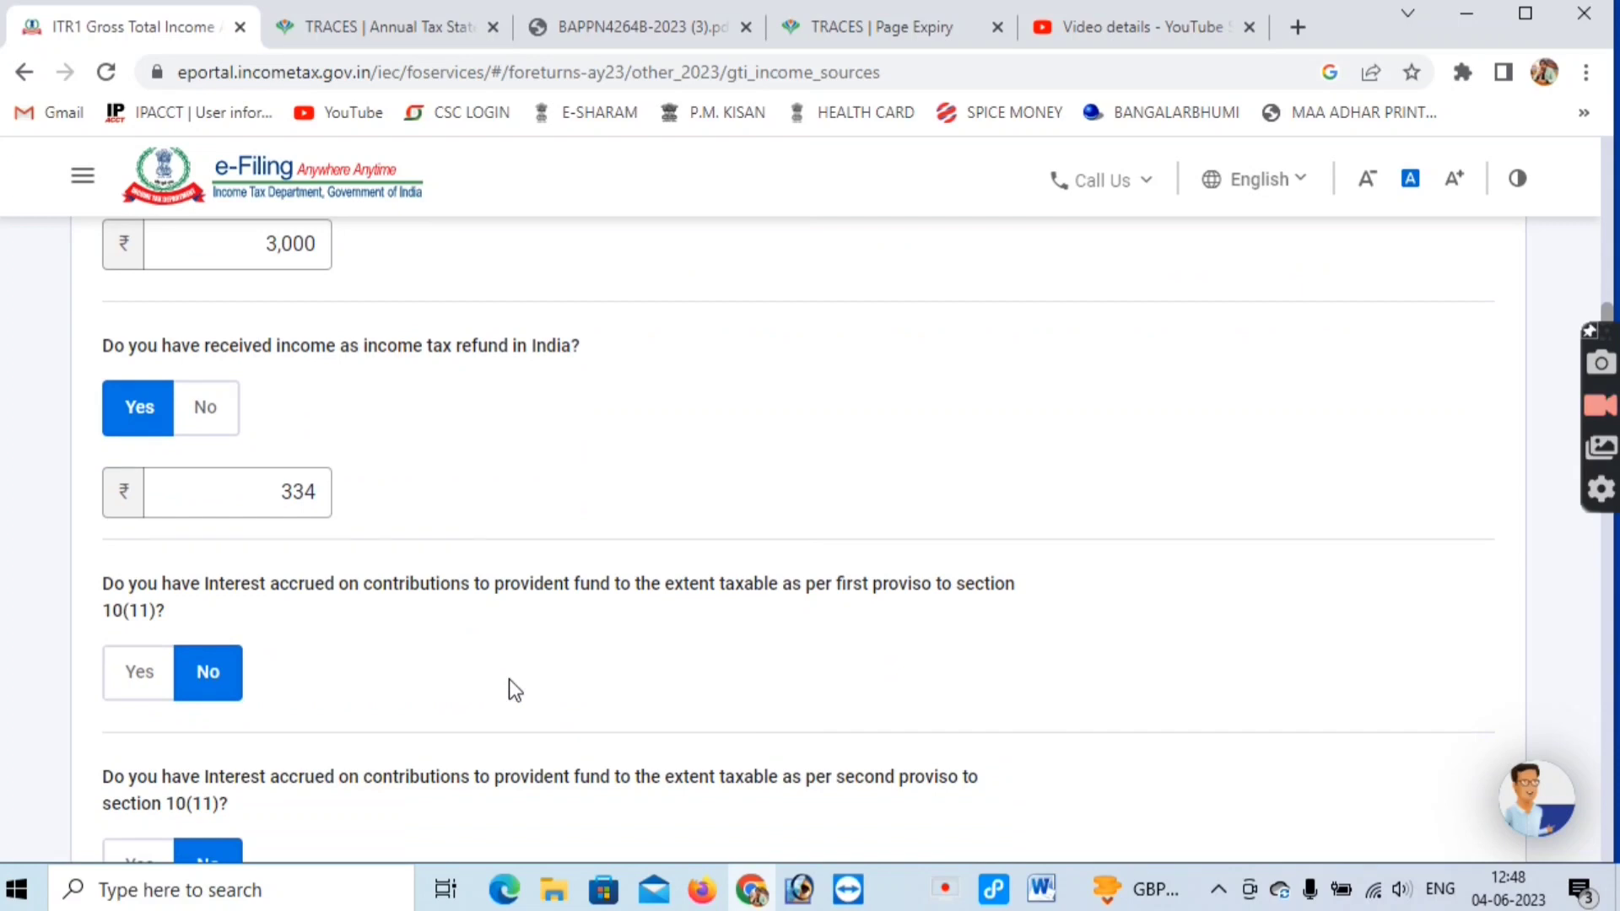
scroll(509, 678, down, 2)
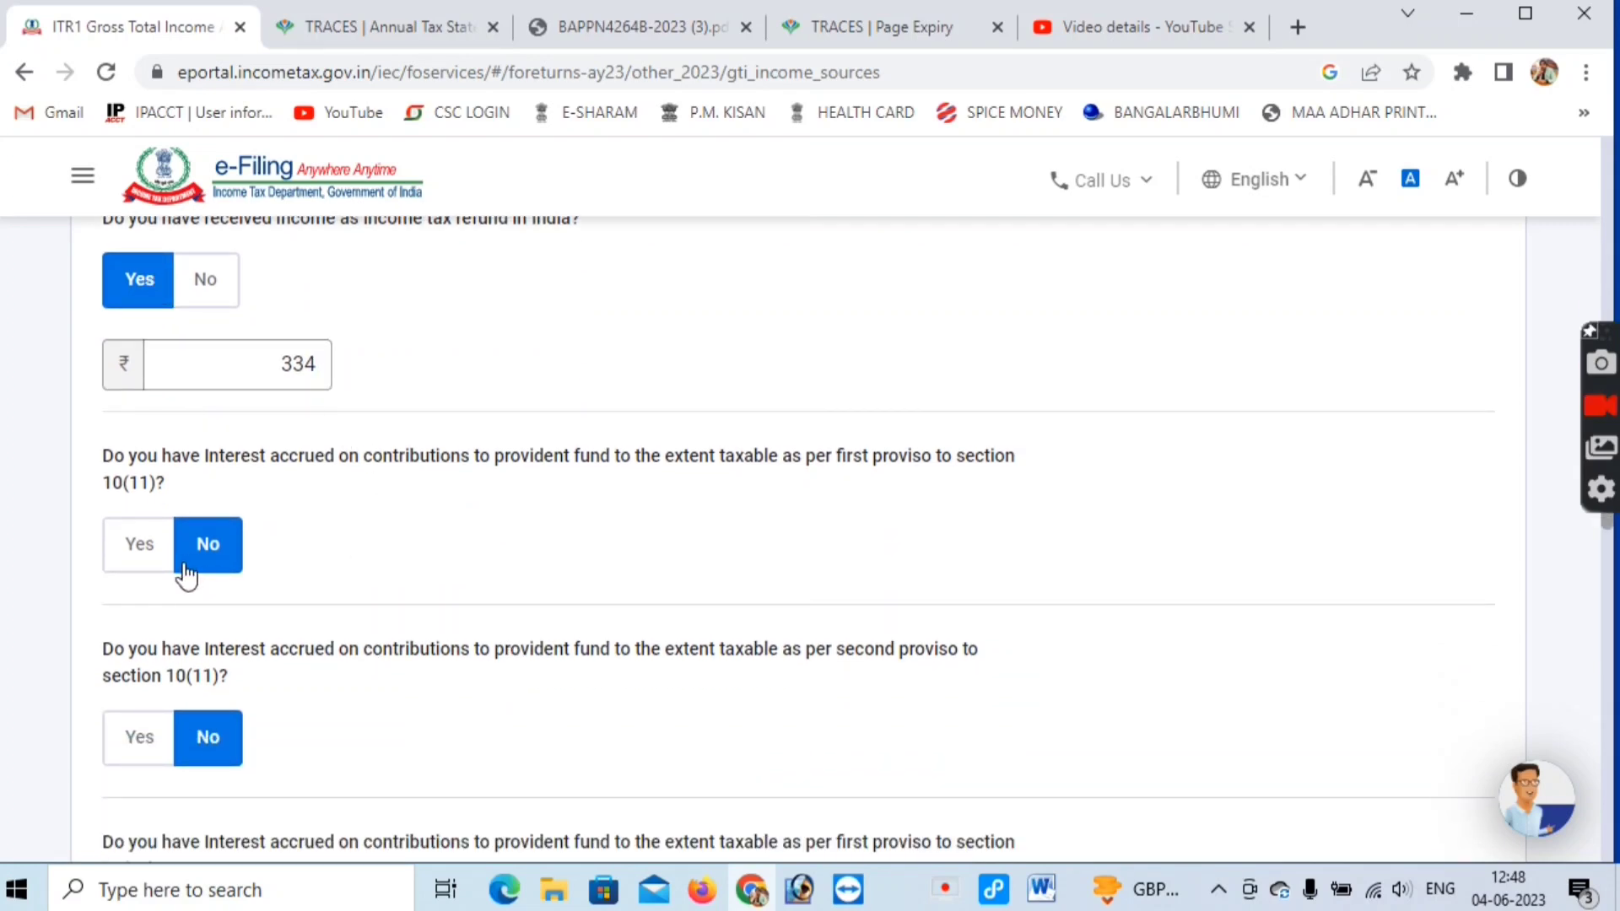
scroll(498, 527, down, 2)
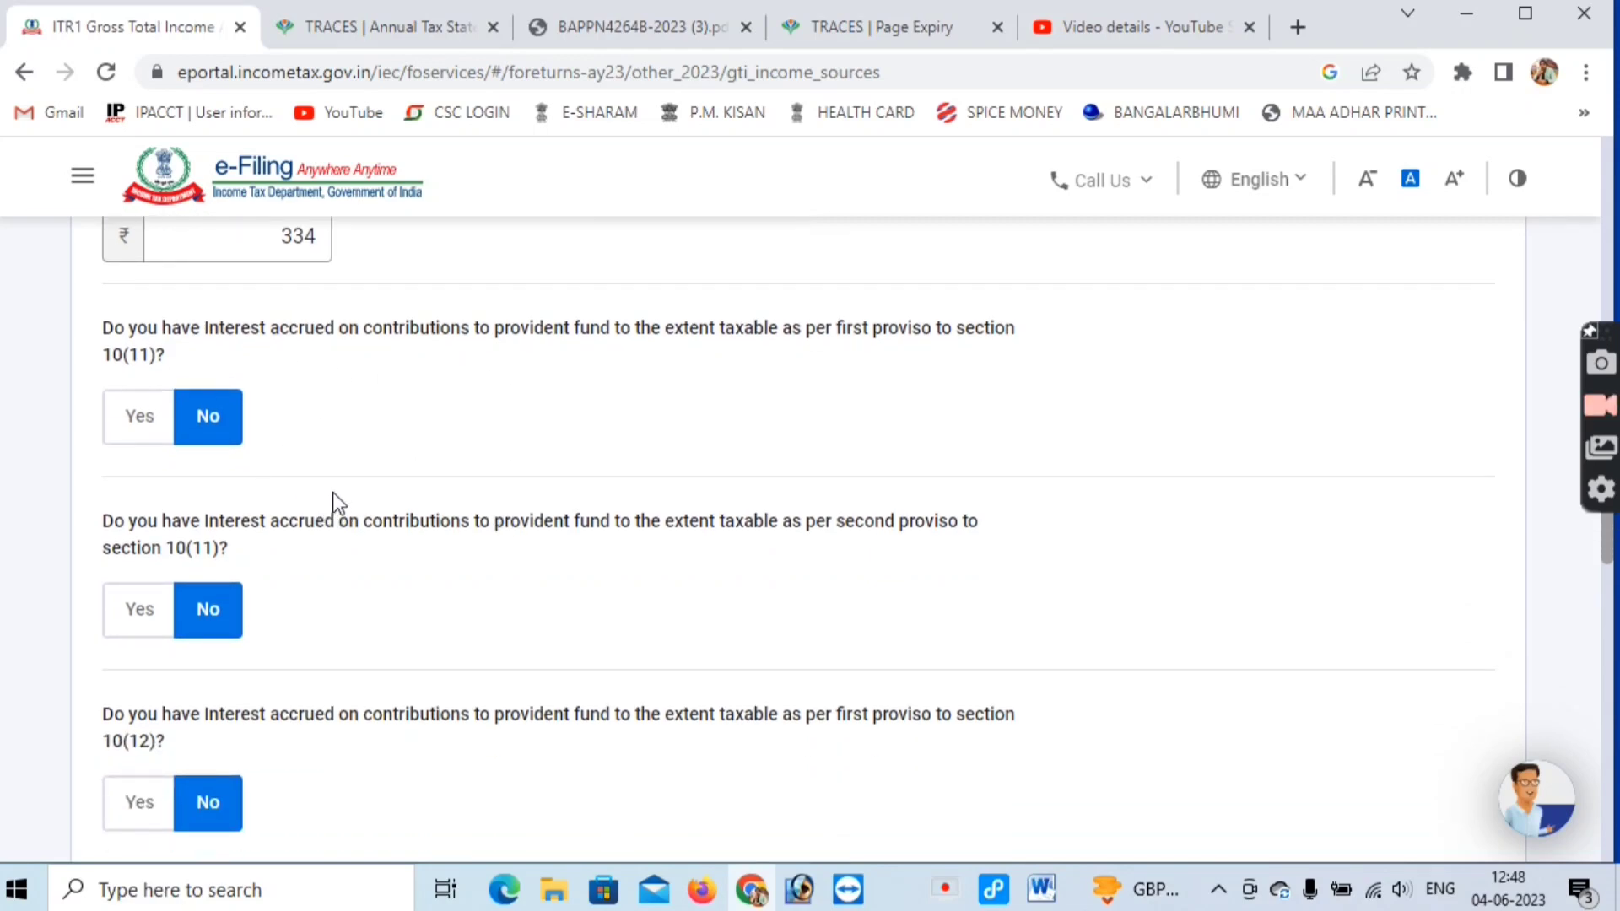
scroll(333, 495, down, 2)
scroll(310, 675, down, 4)
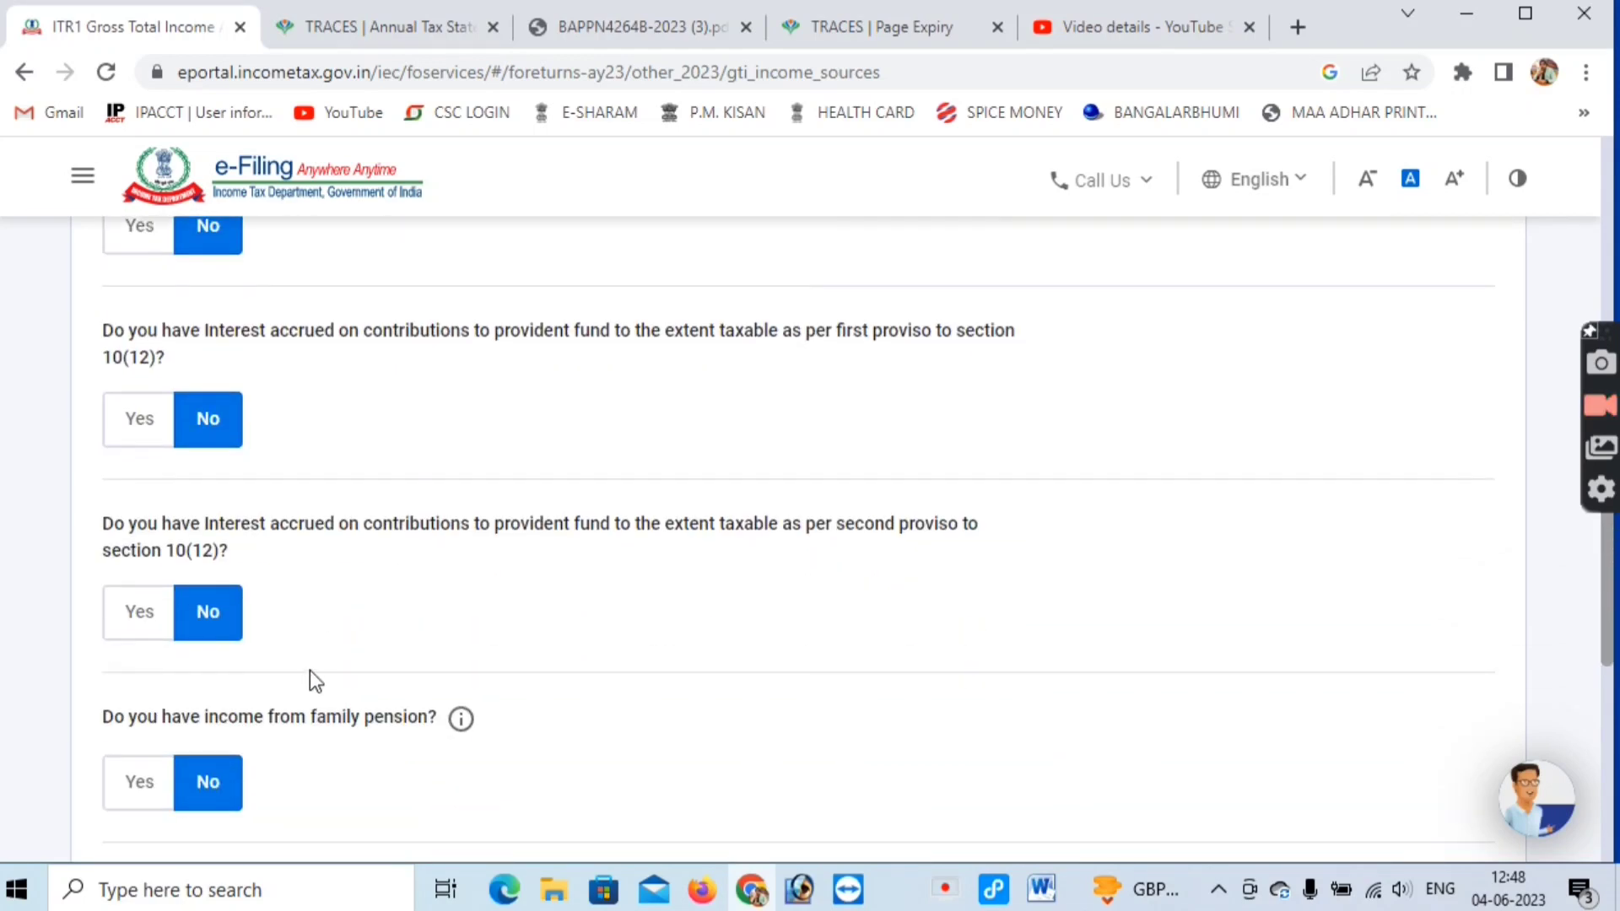
scroll(314, 678, down, 2)
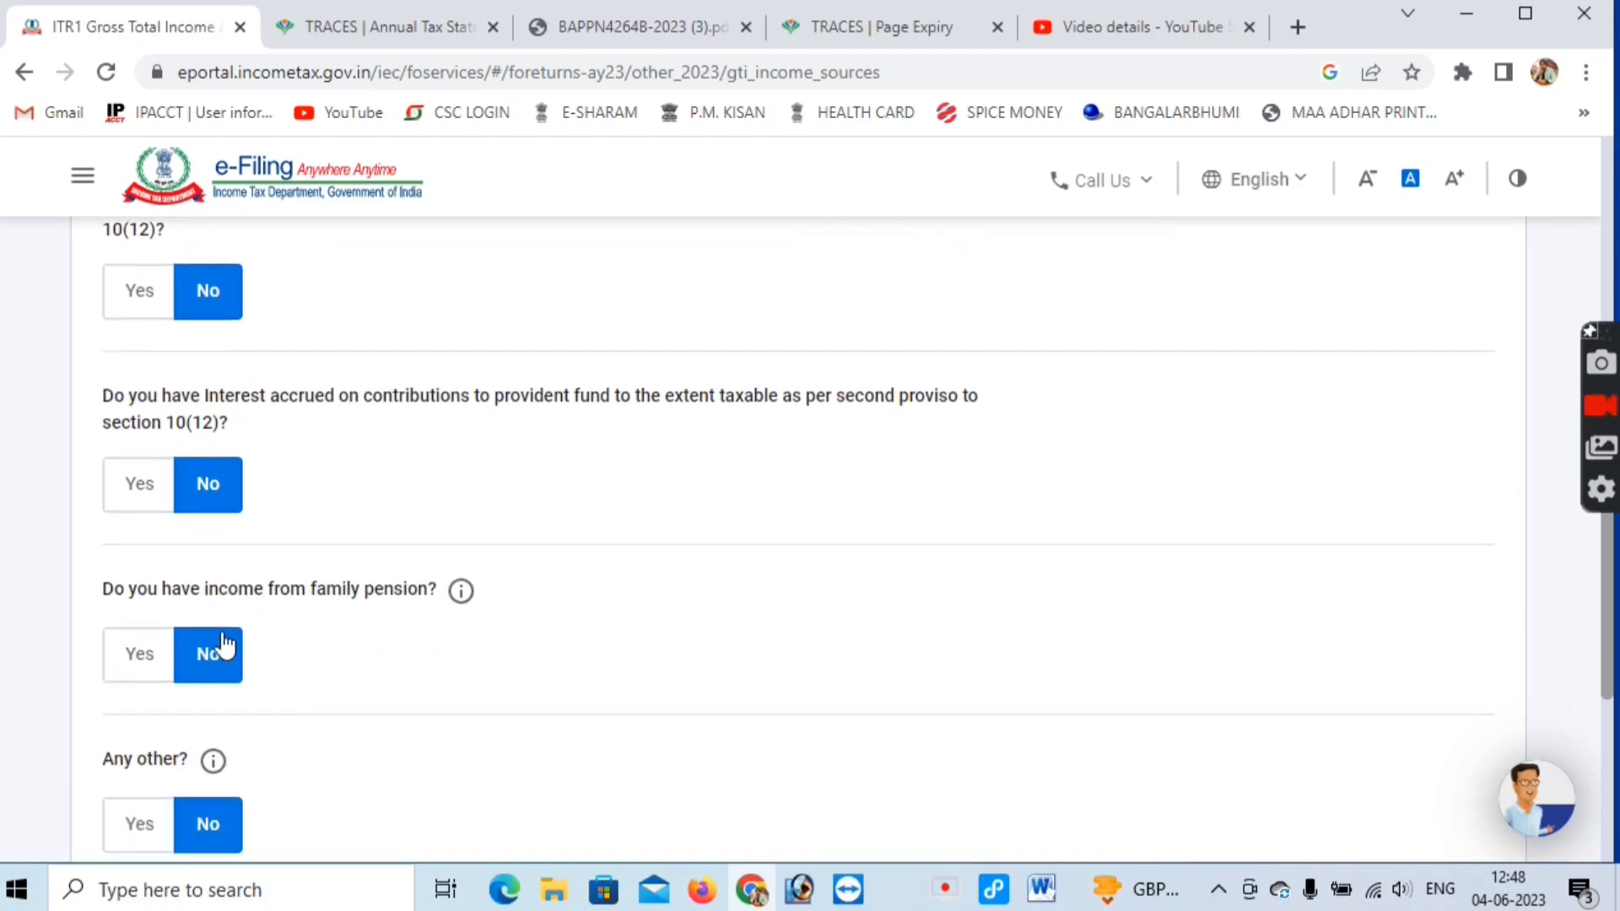
scroll(397, 628, down, 2)
scroll(371, 656, down, 2)
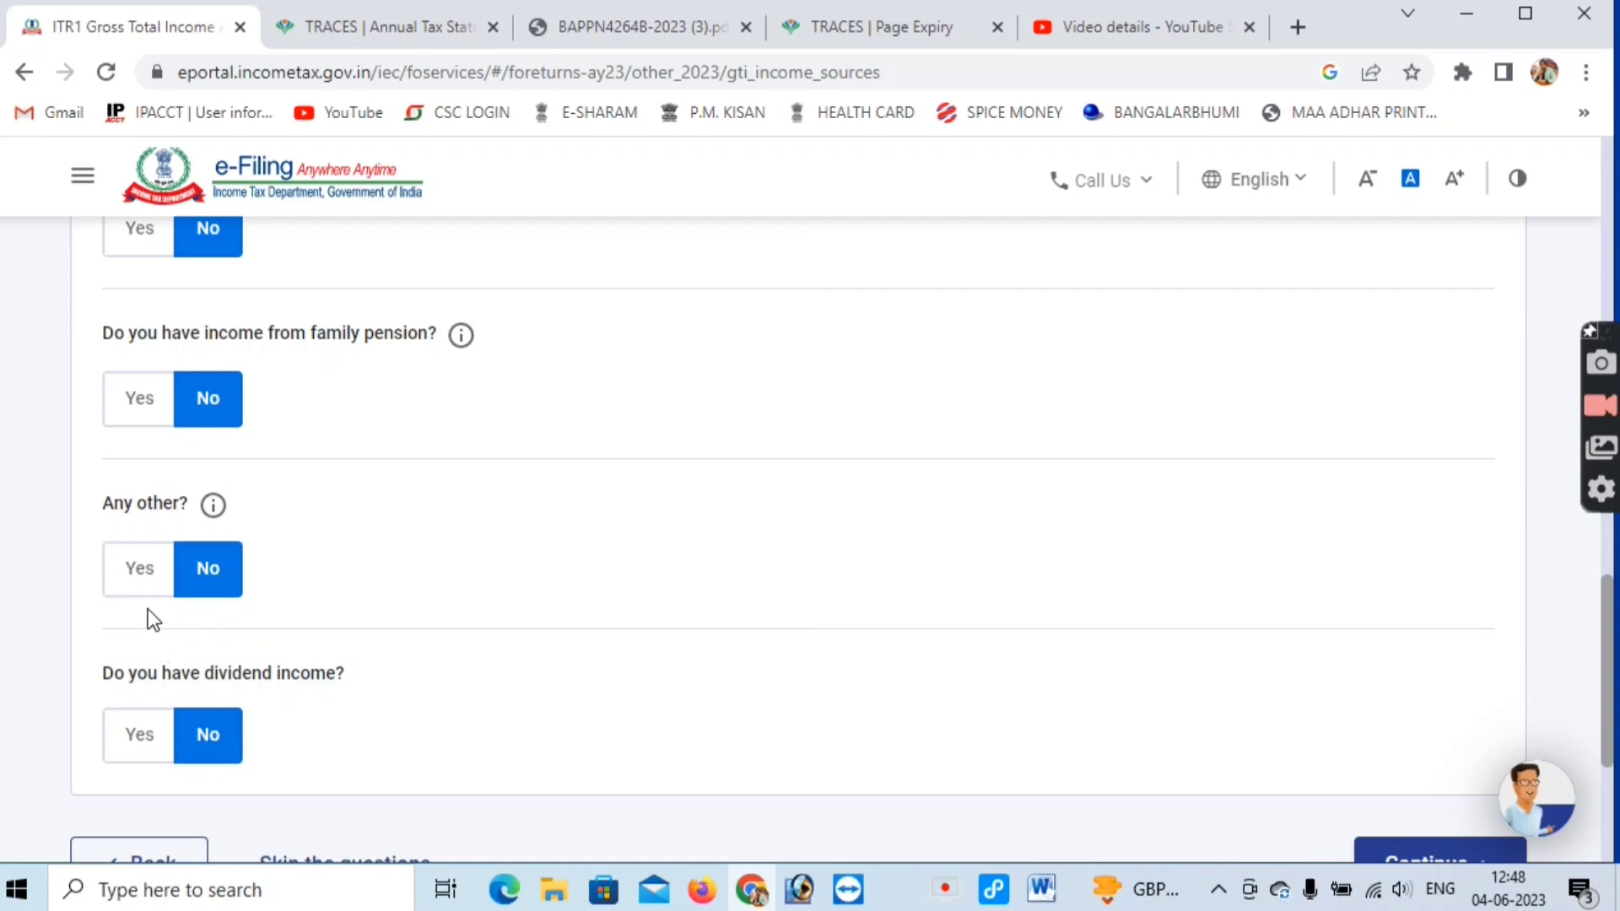
click(135, 573)
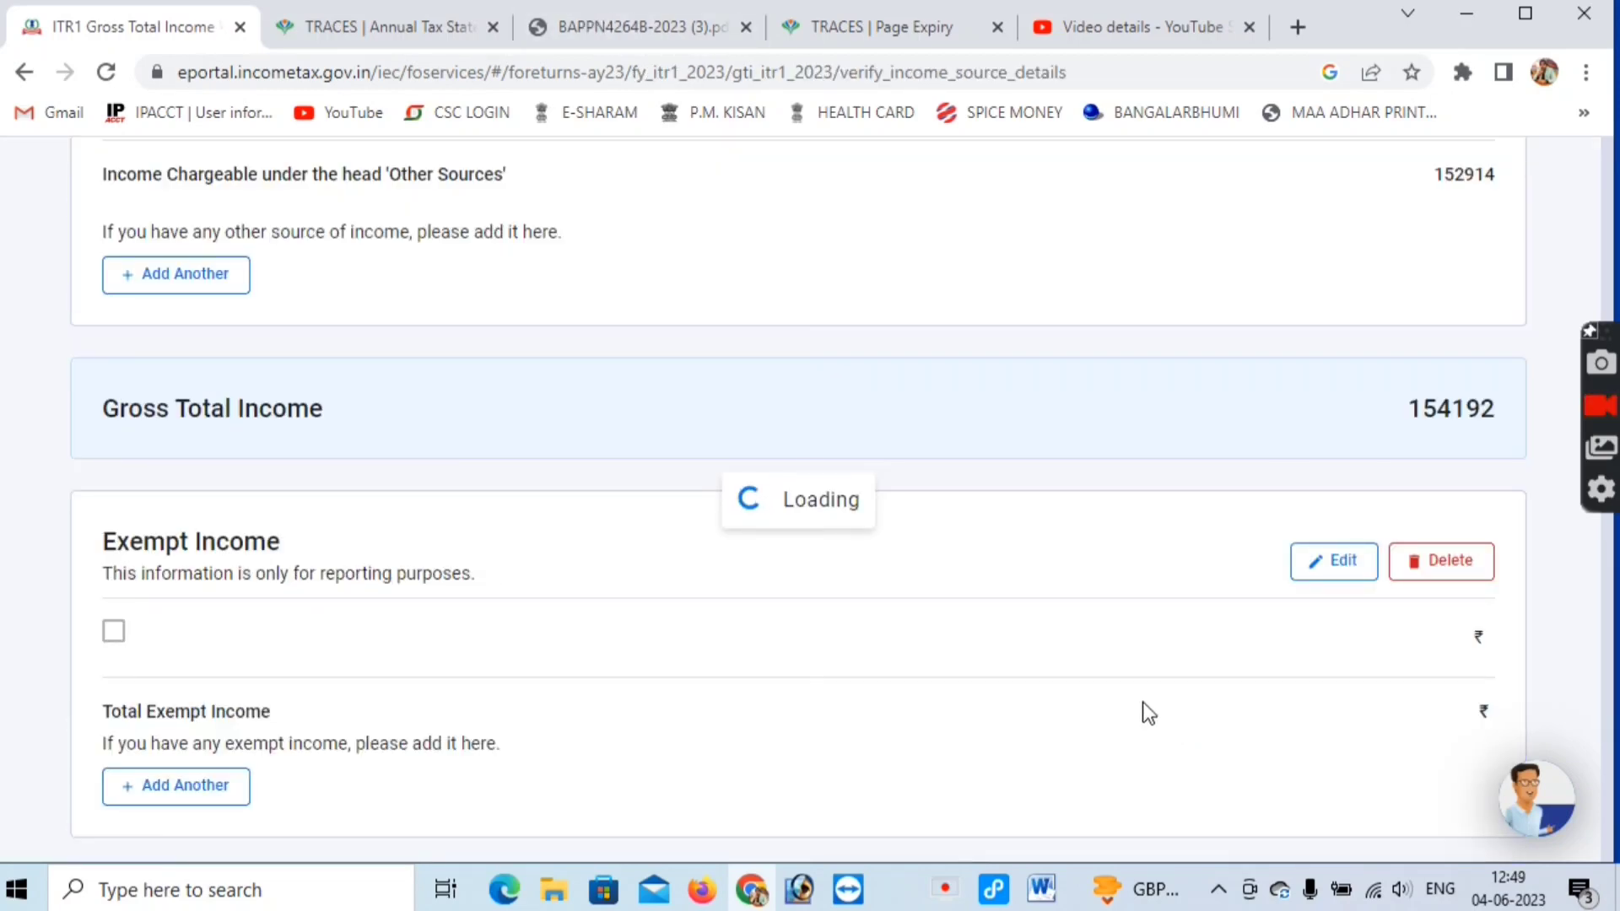
- Verify the salary, house property and other sources income details and confirm the Gross Total Income section
scroll(1034, 688, down, 6)
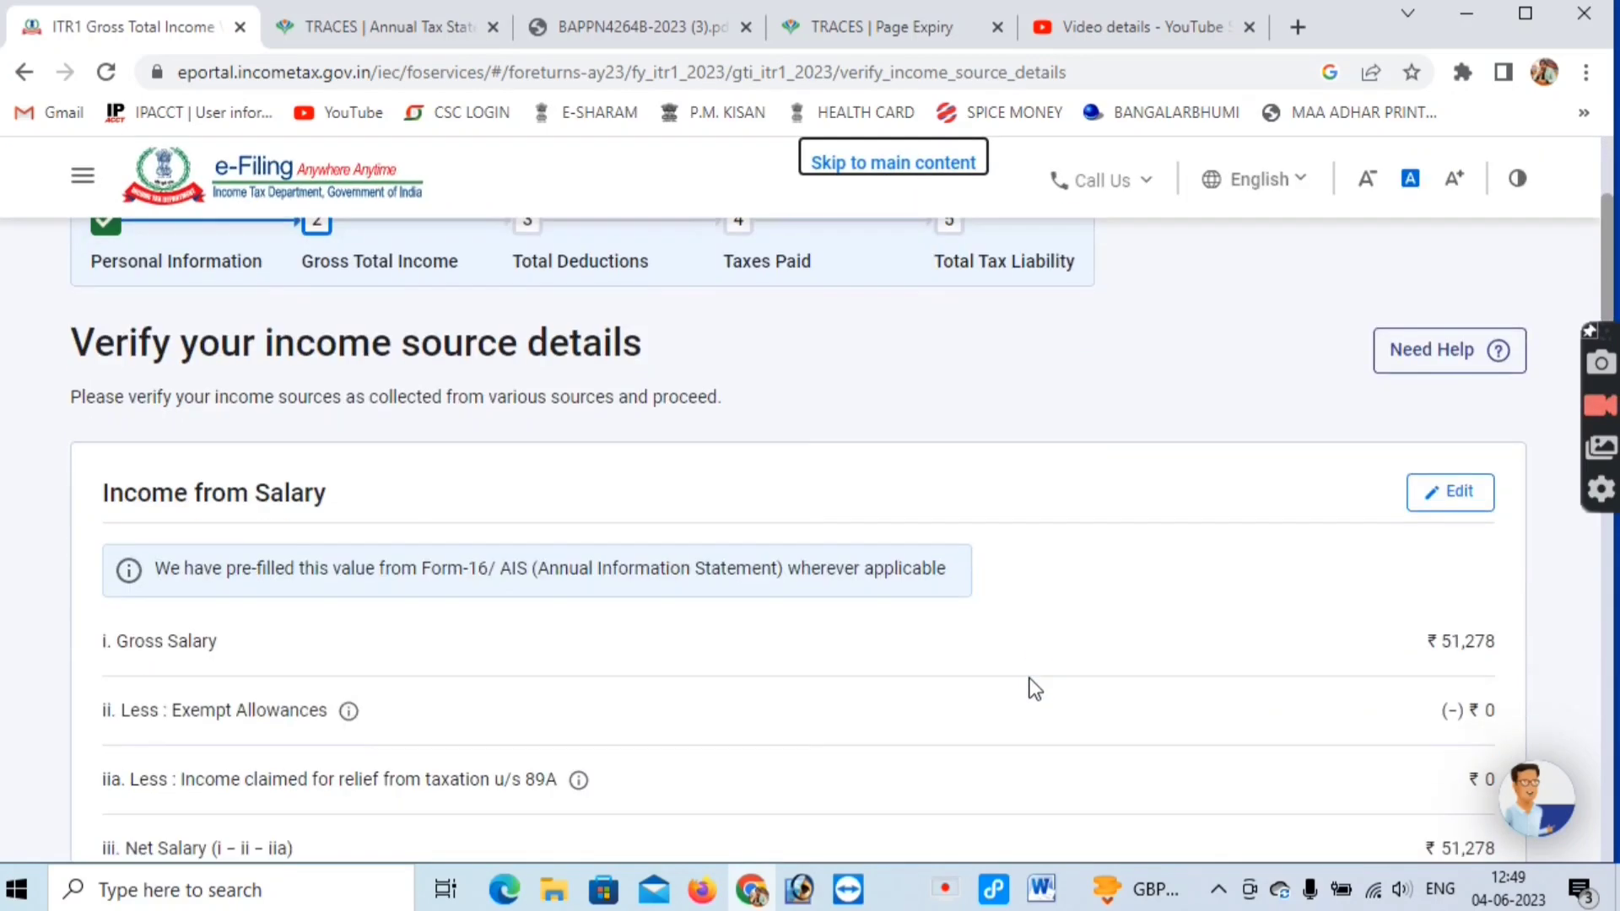
scroll(1034, 688, down, 10)
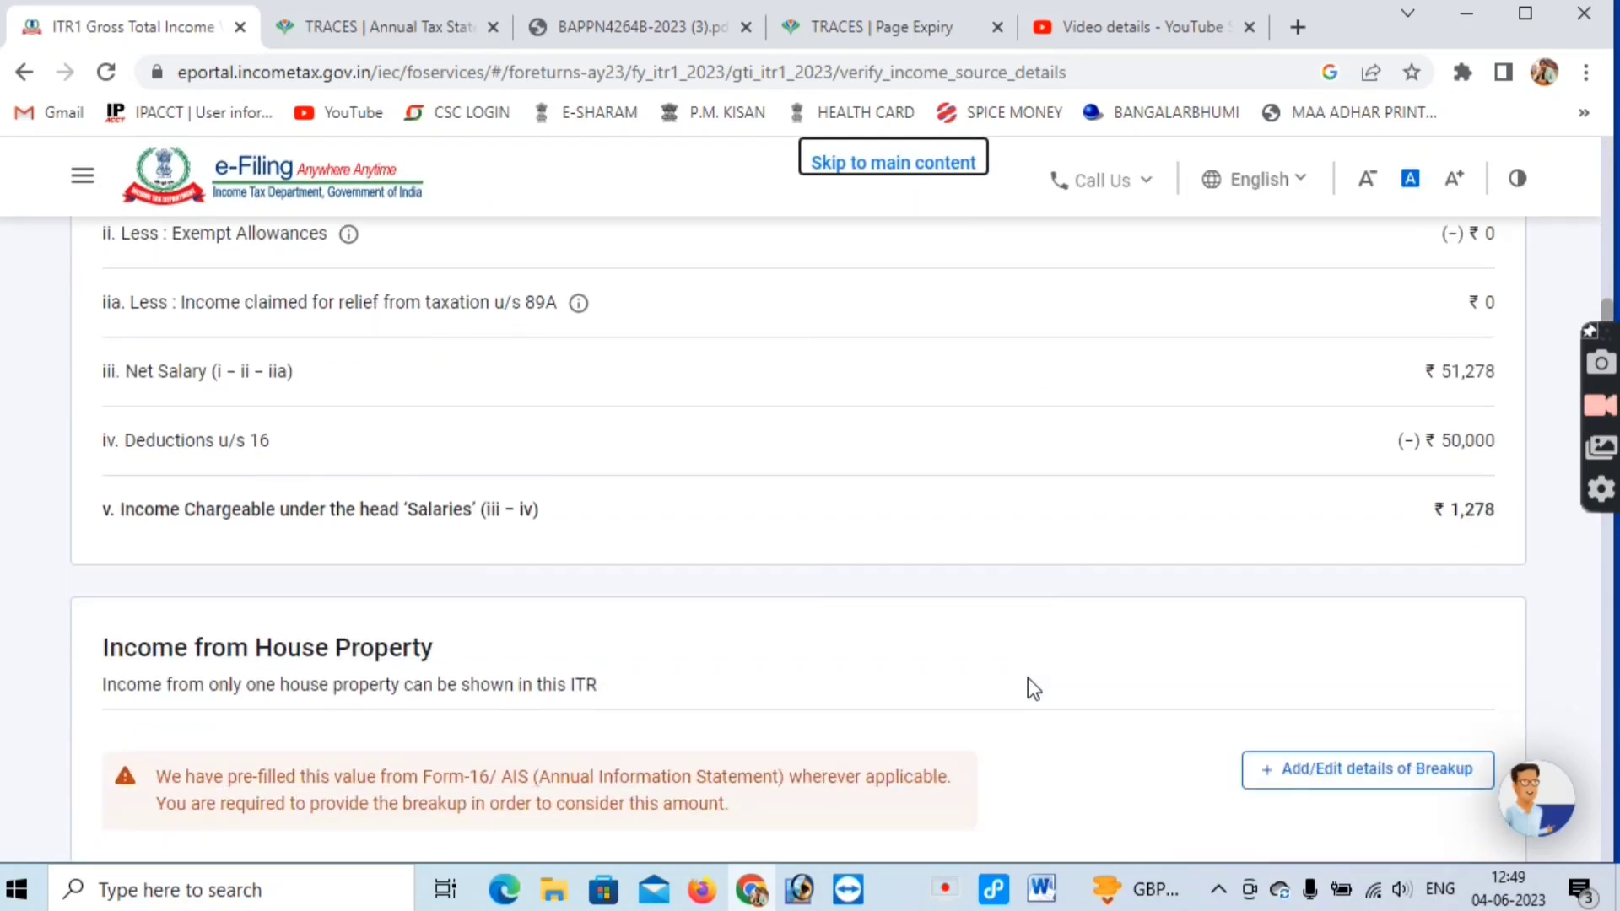
scroll(1034, 688, down, 8)
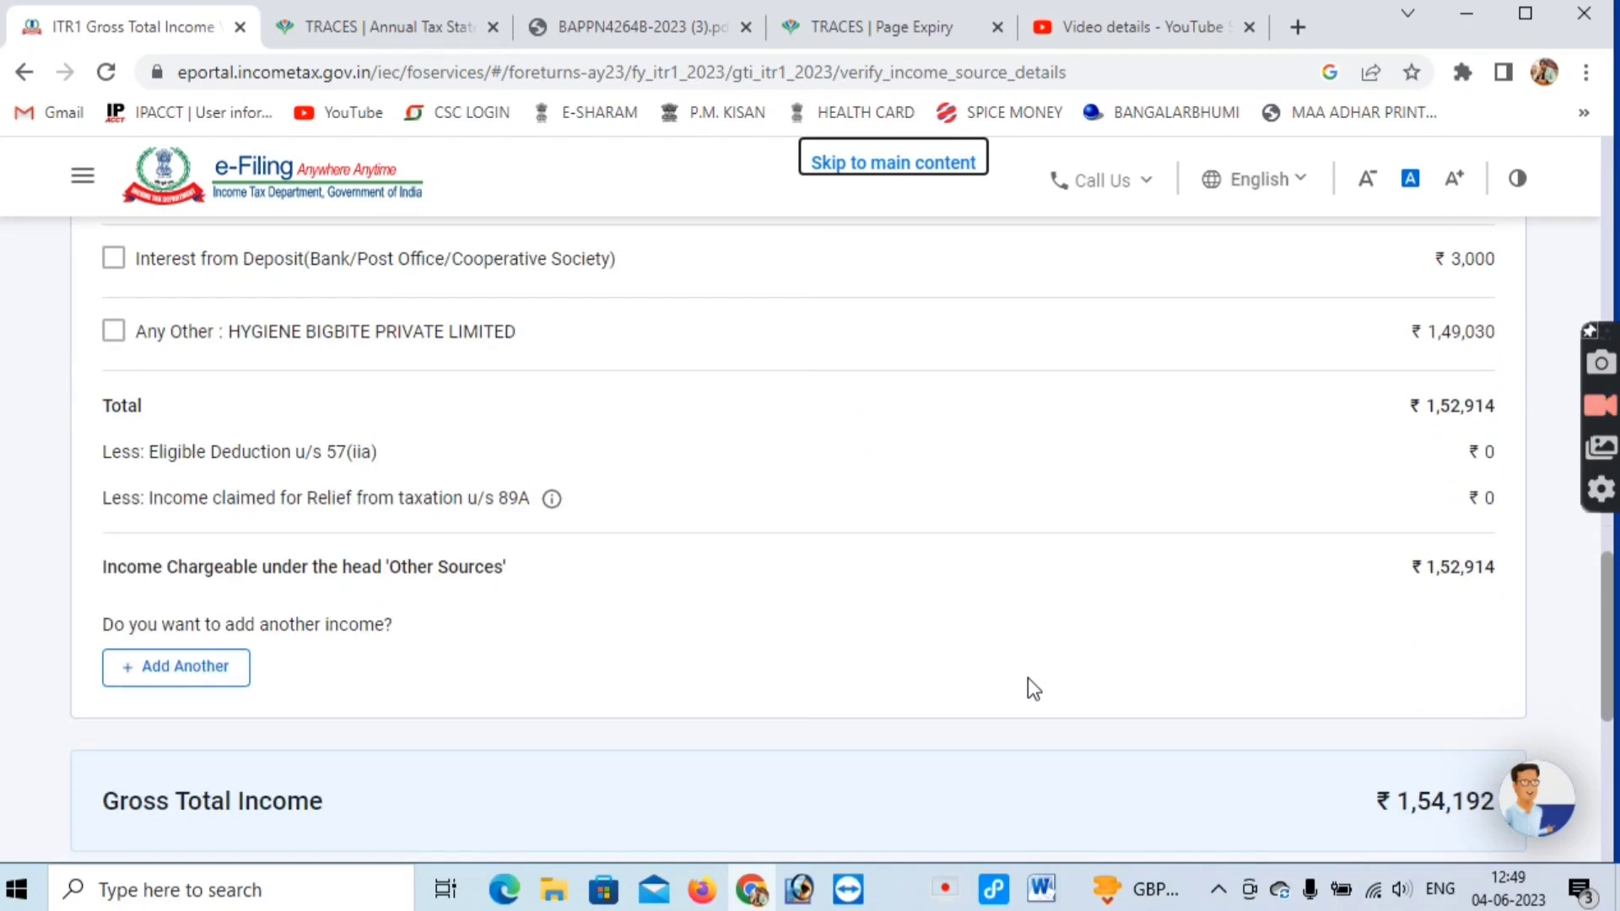
scroll(1028, 679, down, 4)
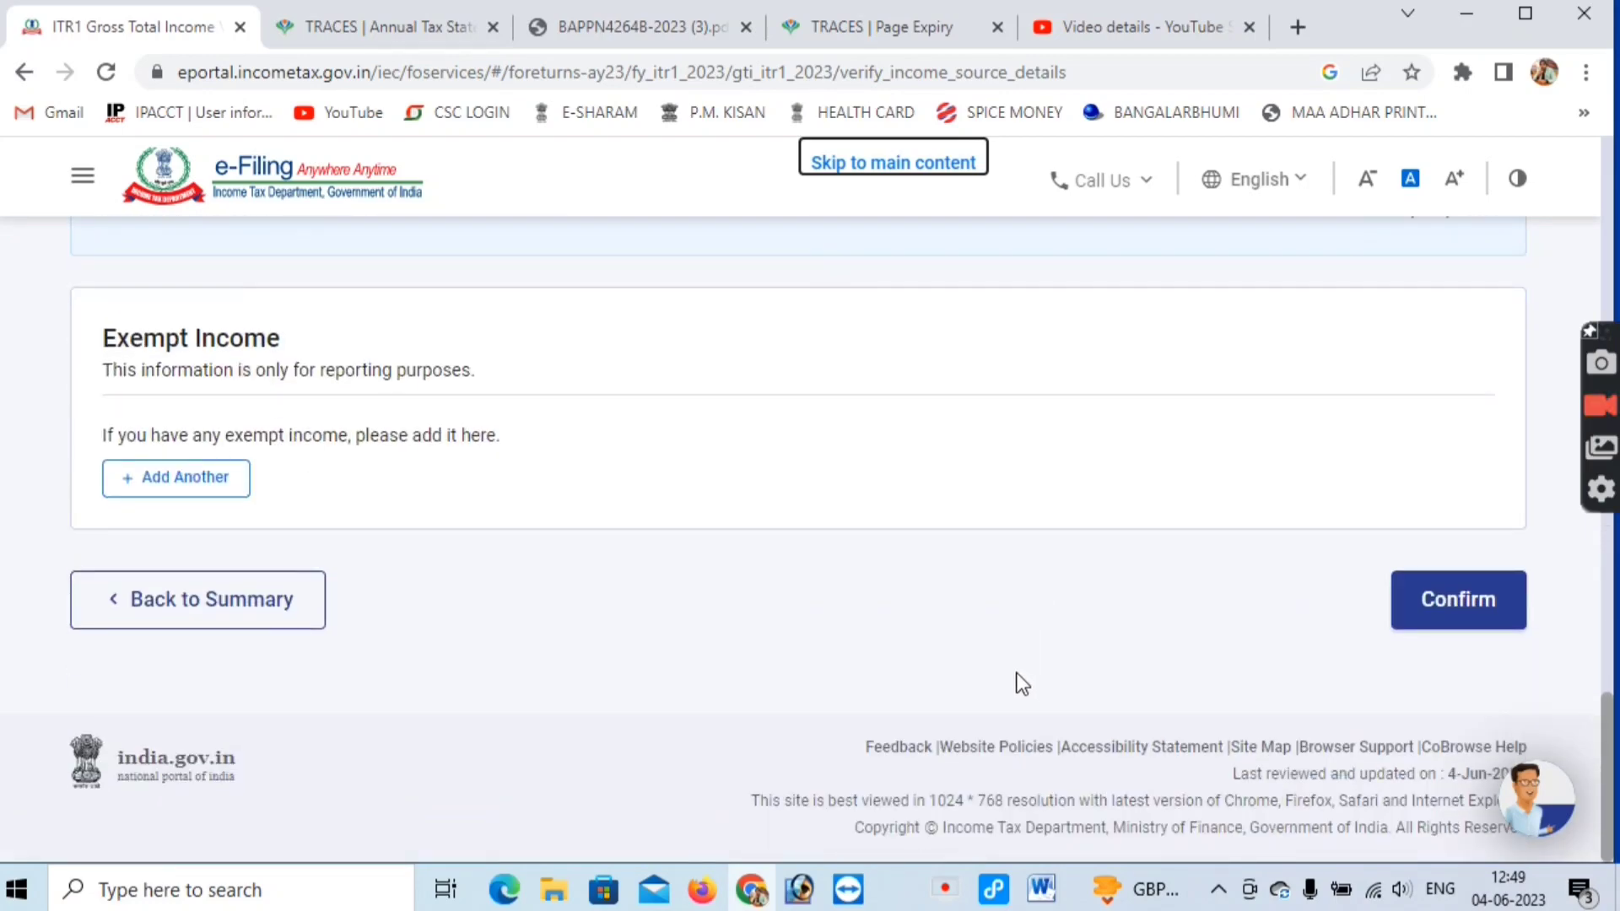
click(1467, 629)
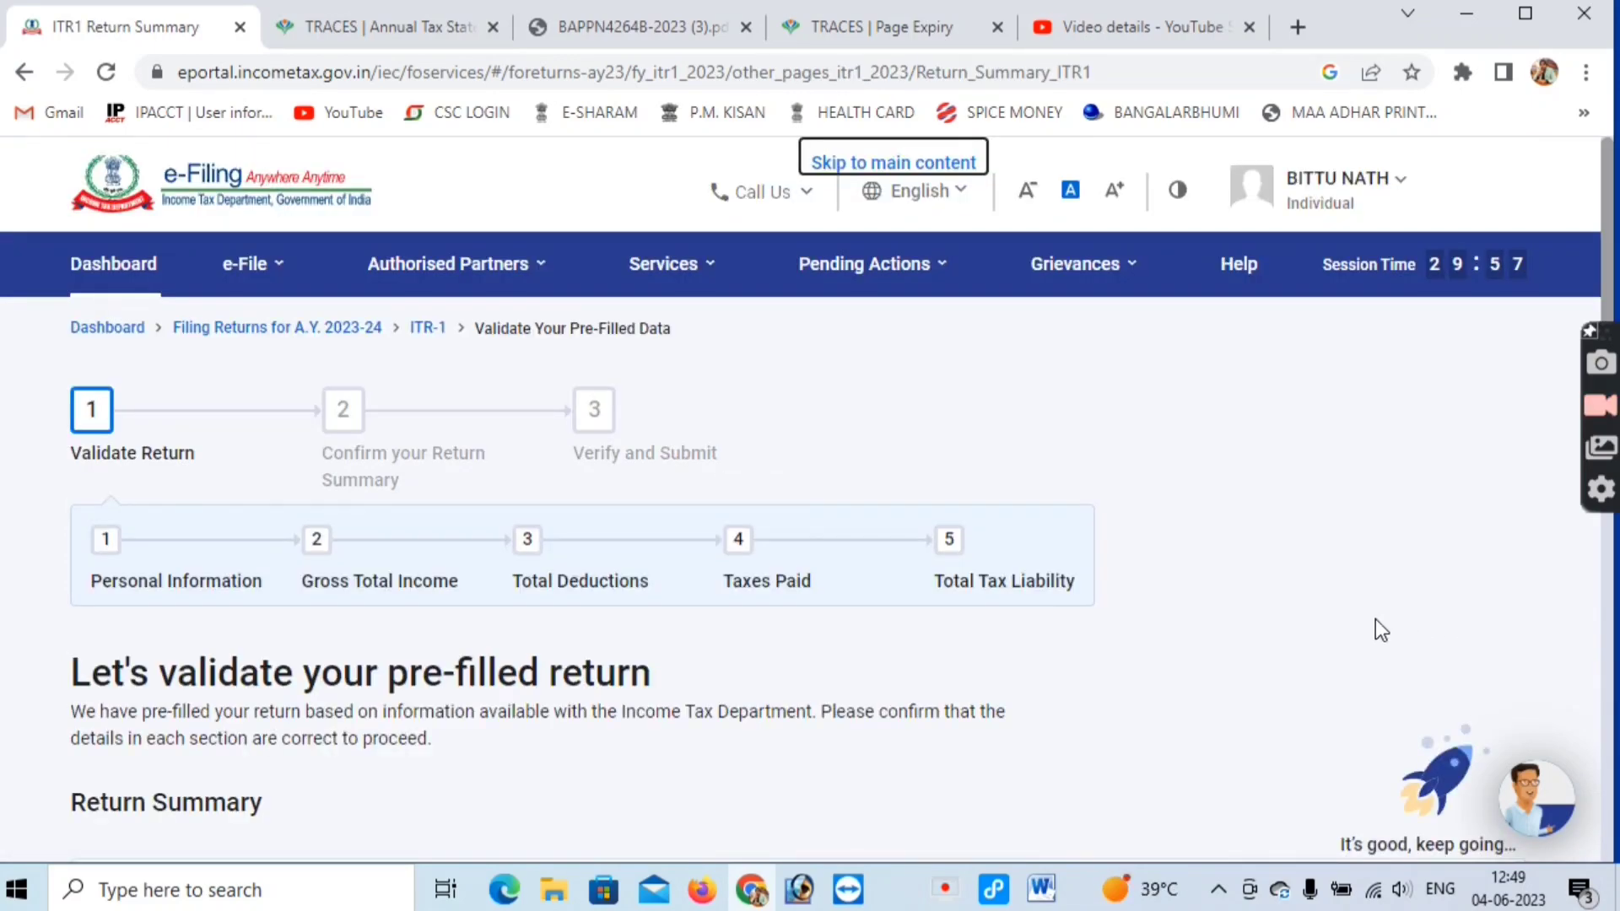
- Open Total Deductions, answer Yes to the savings interest deduction under Section 80TTA and No to any other deduction, then continue
scroll(1375, 619, down, 7)
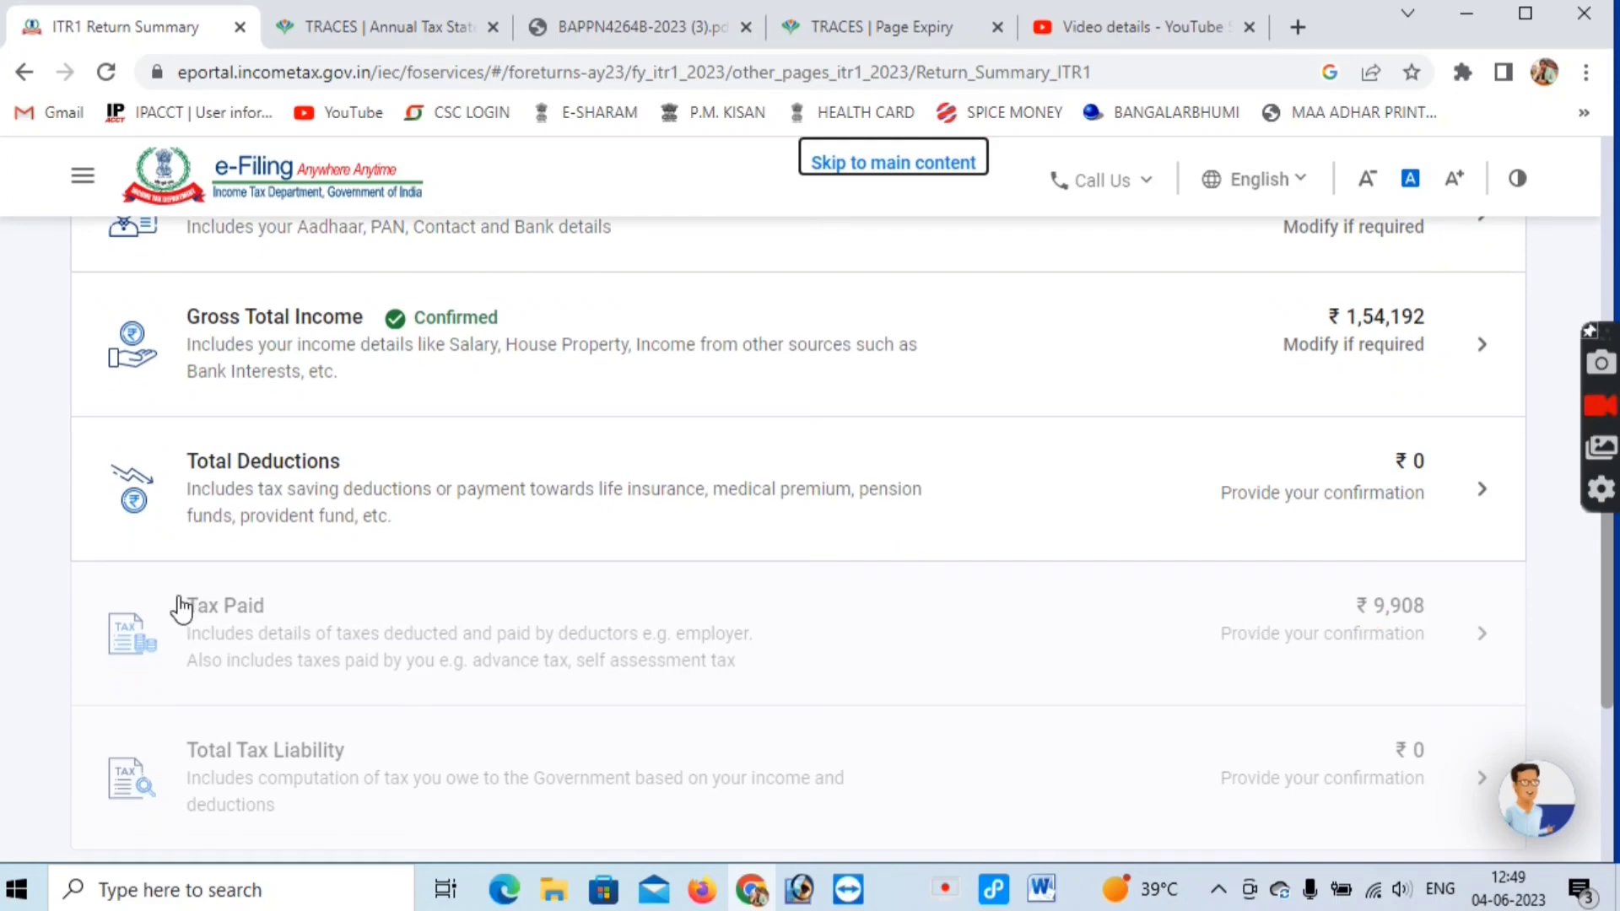
click(1455, 491)
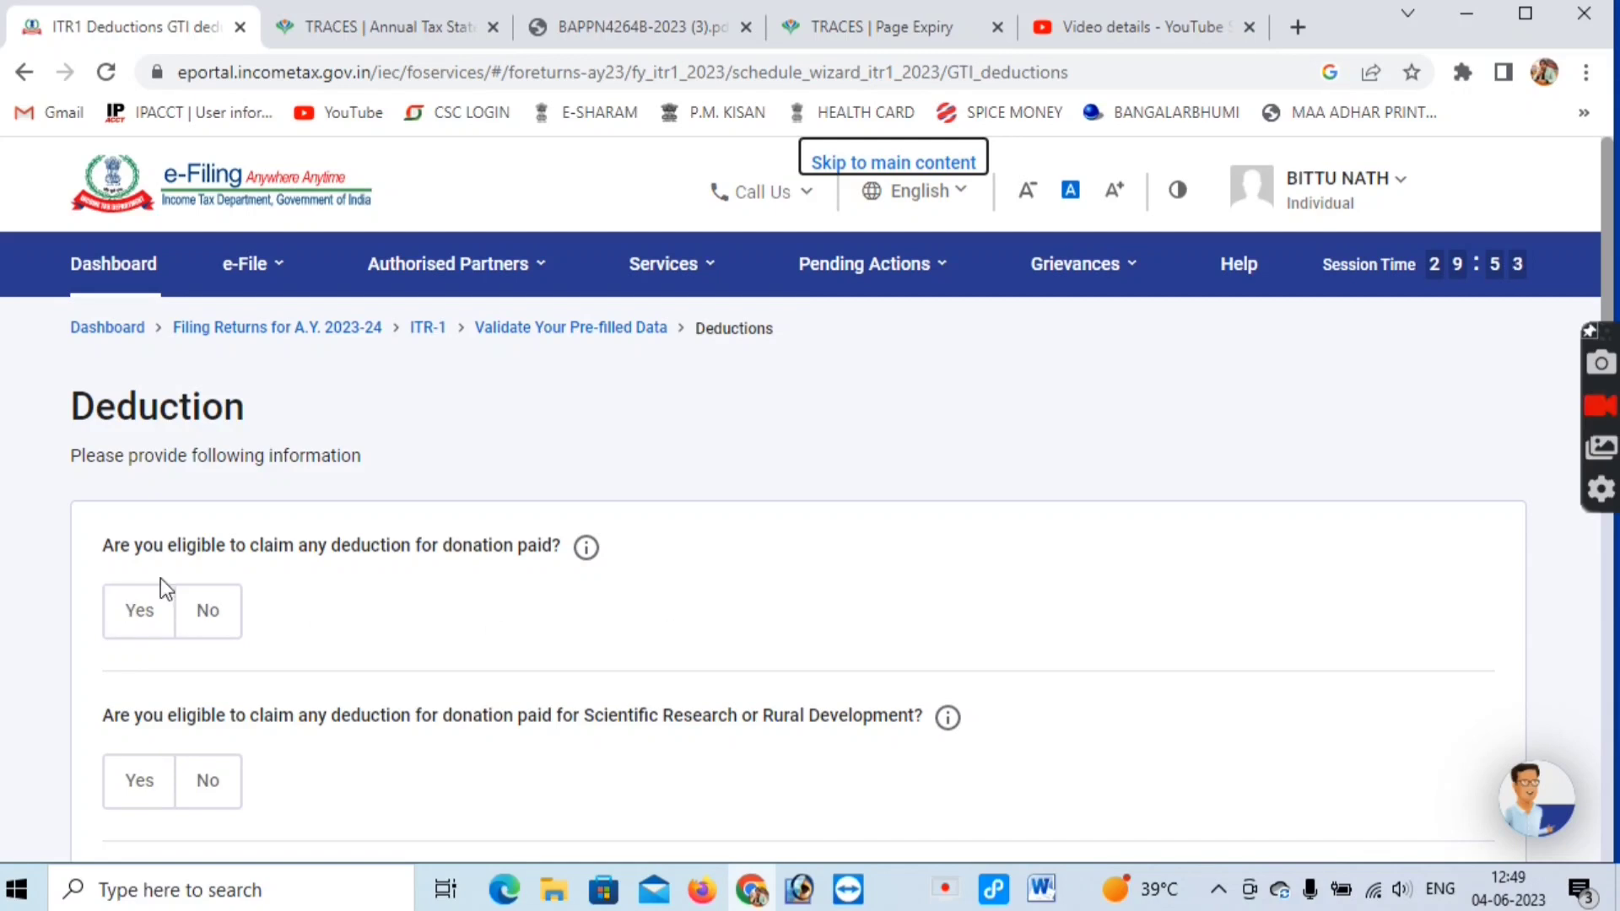
scroll(206, 636, down, 8)
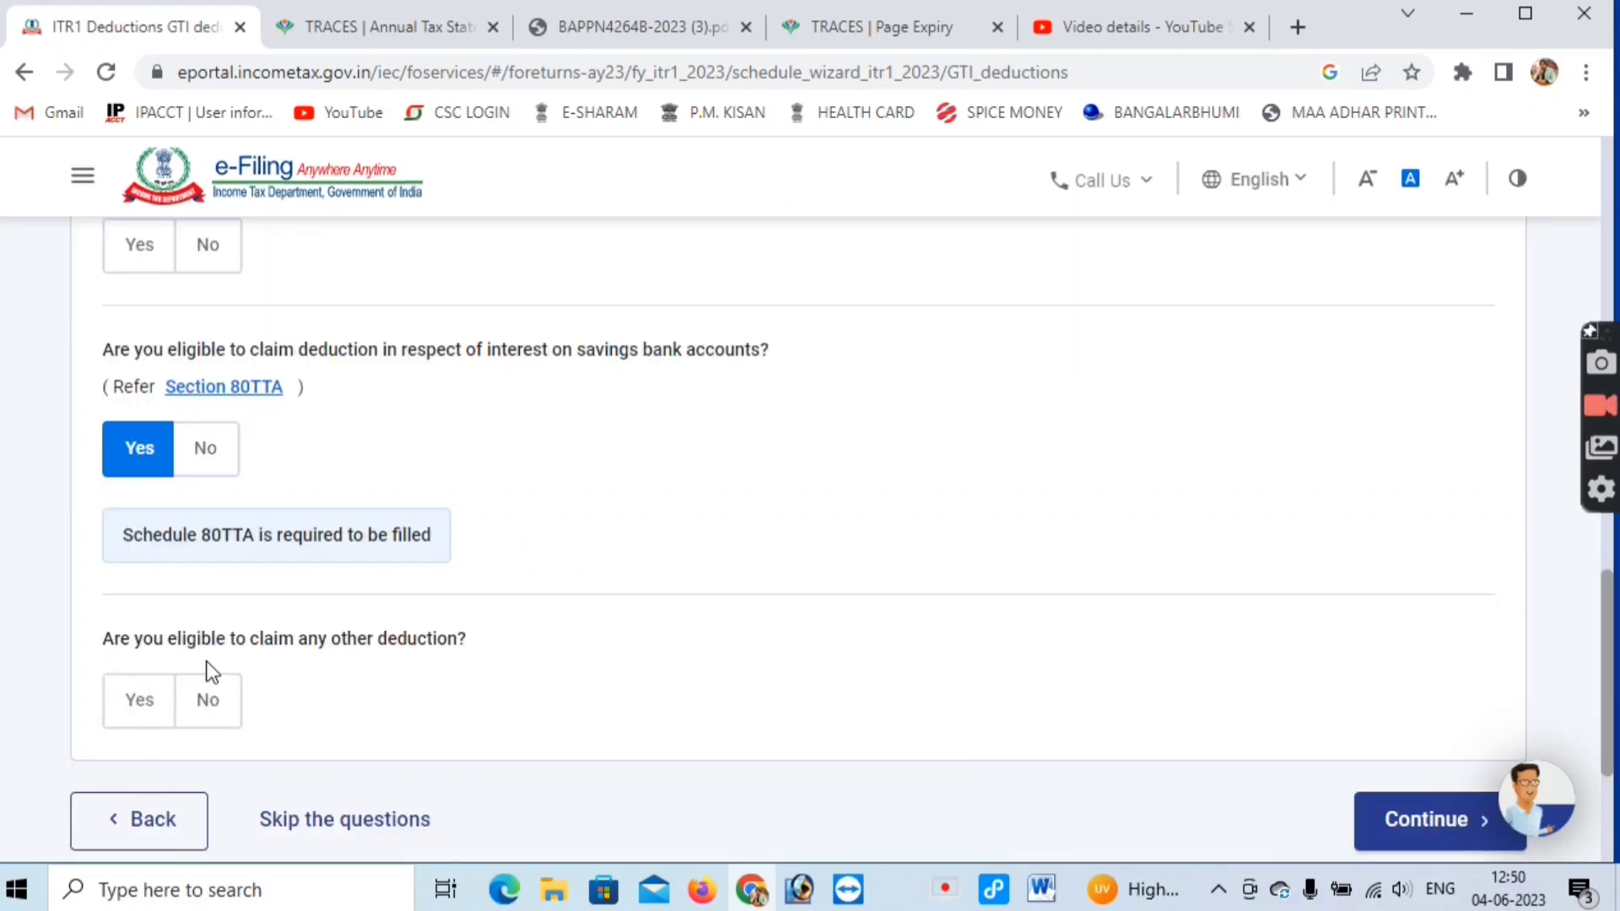
click(213, 717)
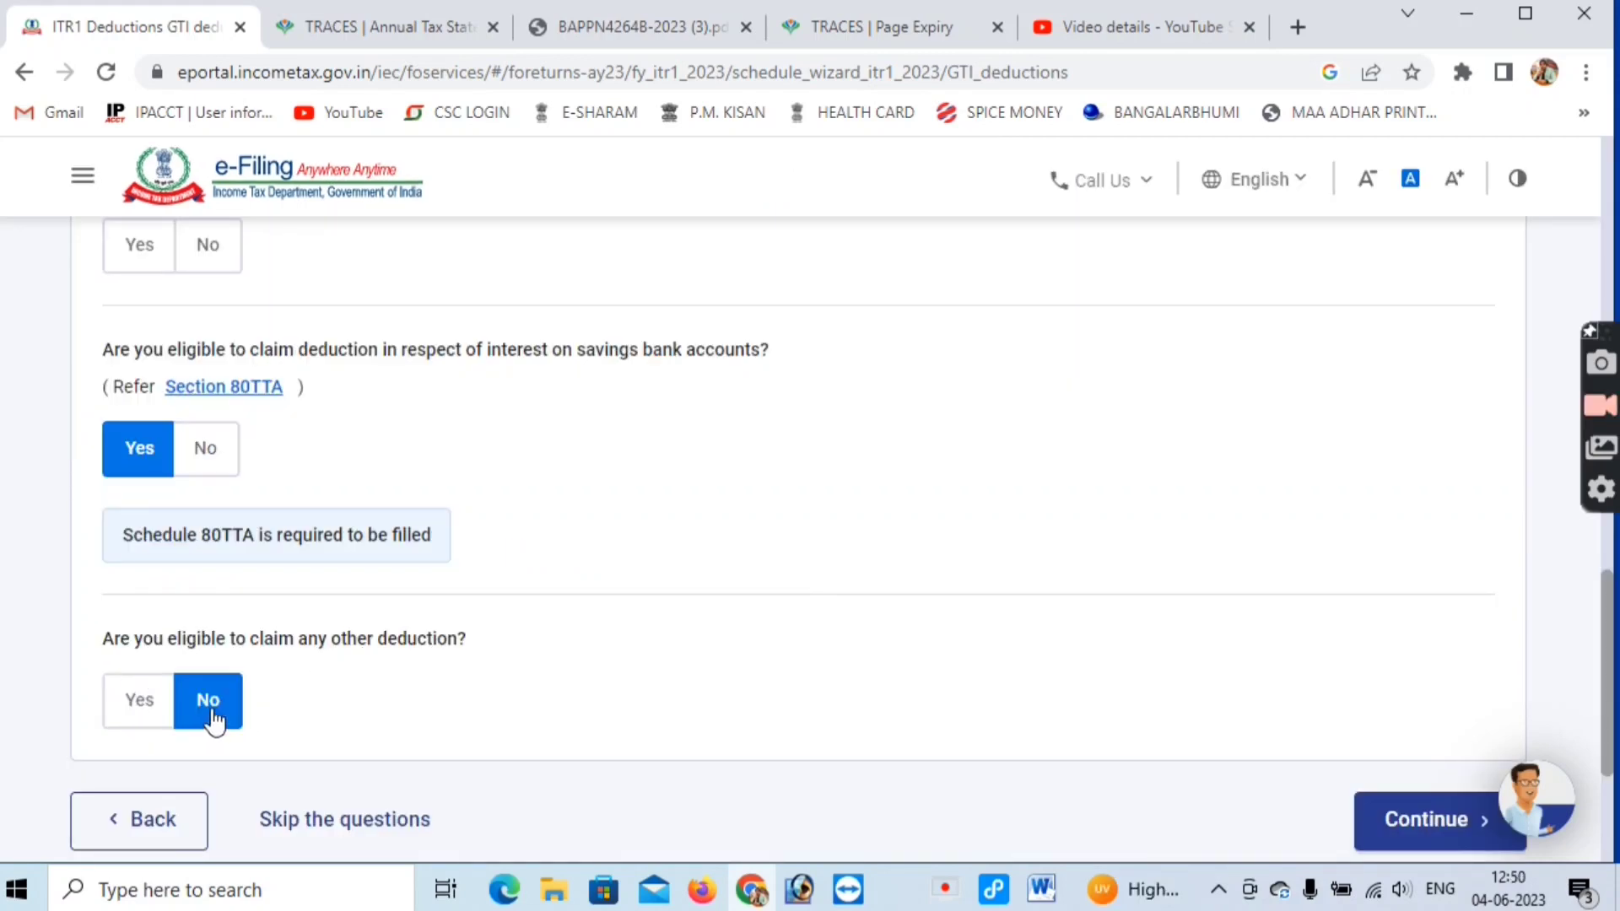
click(1434, 810)
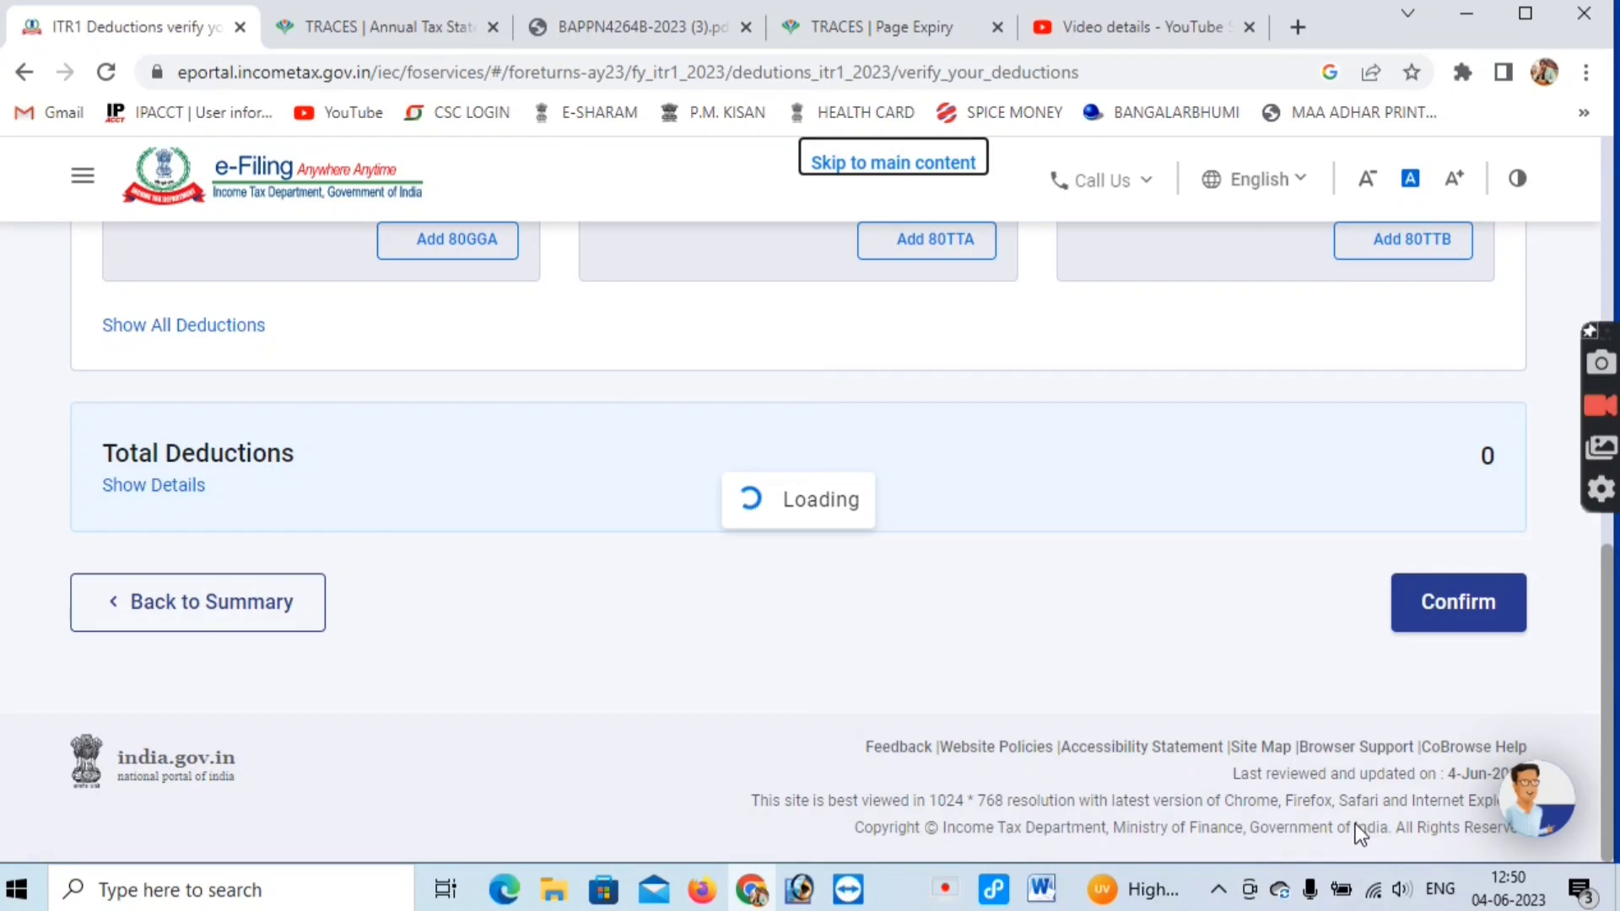
- Add the 80TTA deduction of ₹550 for interest on saving bank accounts and review the deductions
scroll(1010, 801, down, 5)
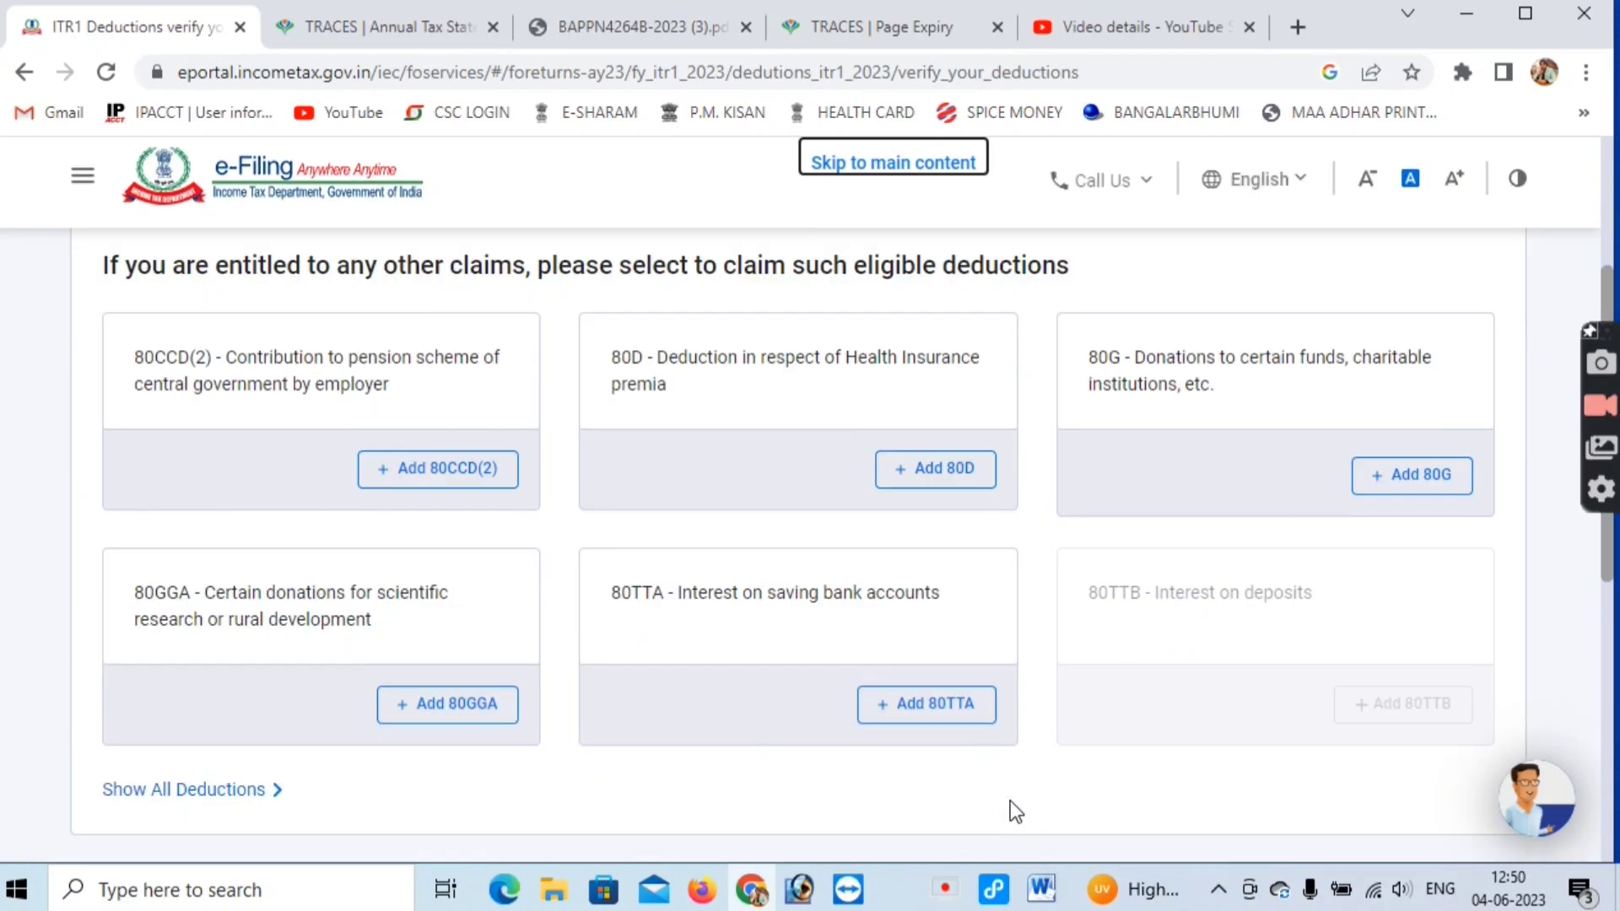
scroll(1010, 801, down, 5)
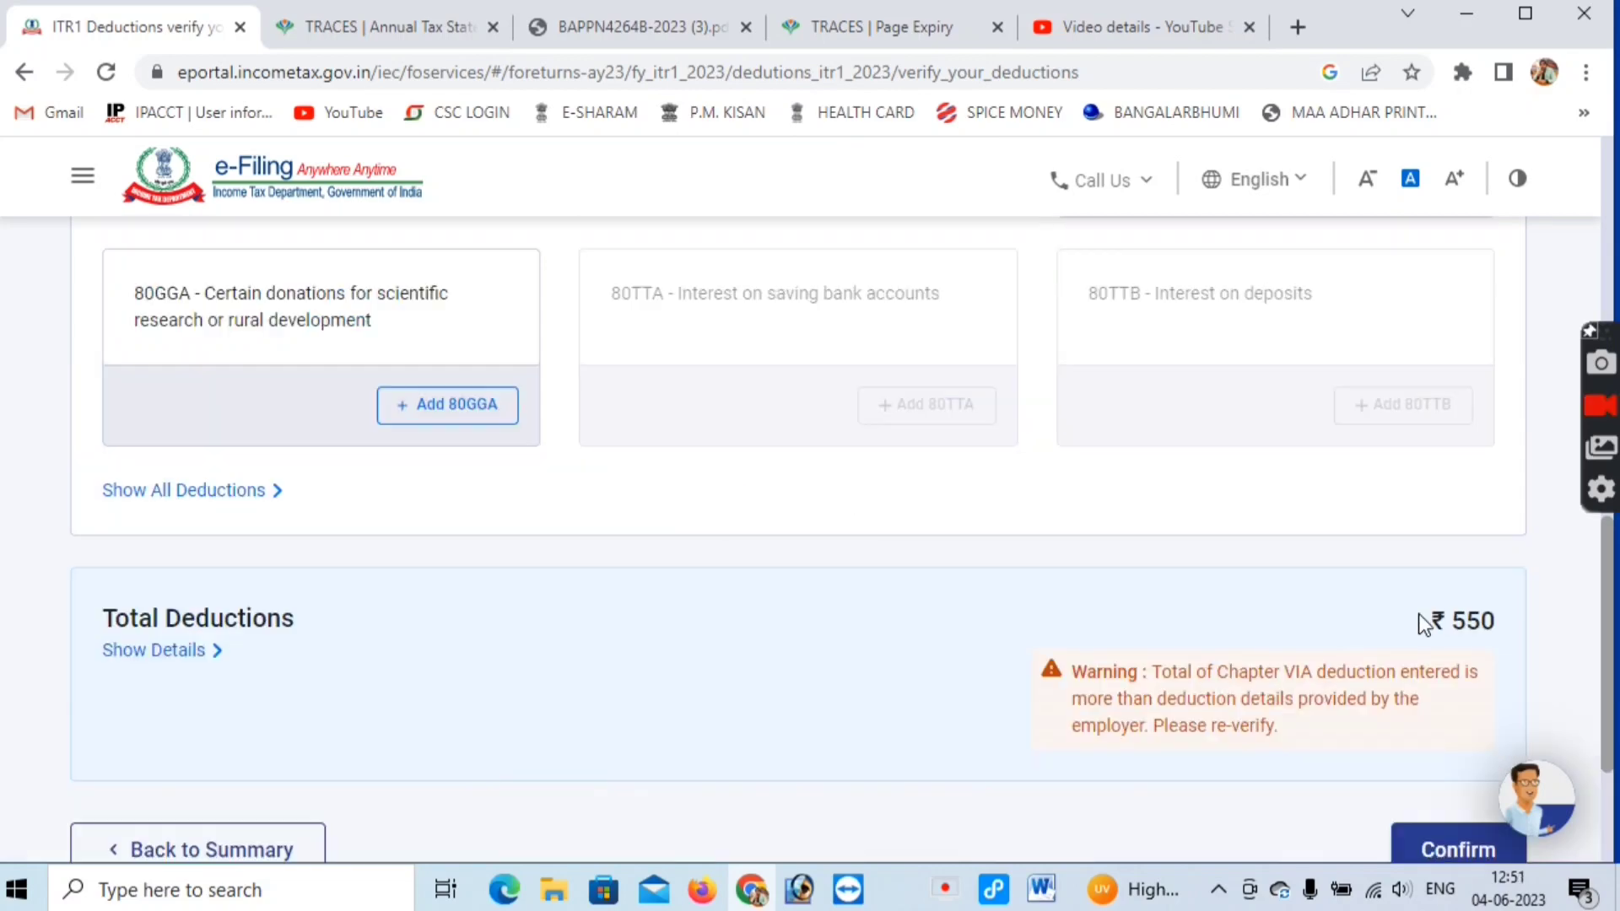
scroll(1419, 614, up, 10)
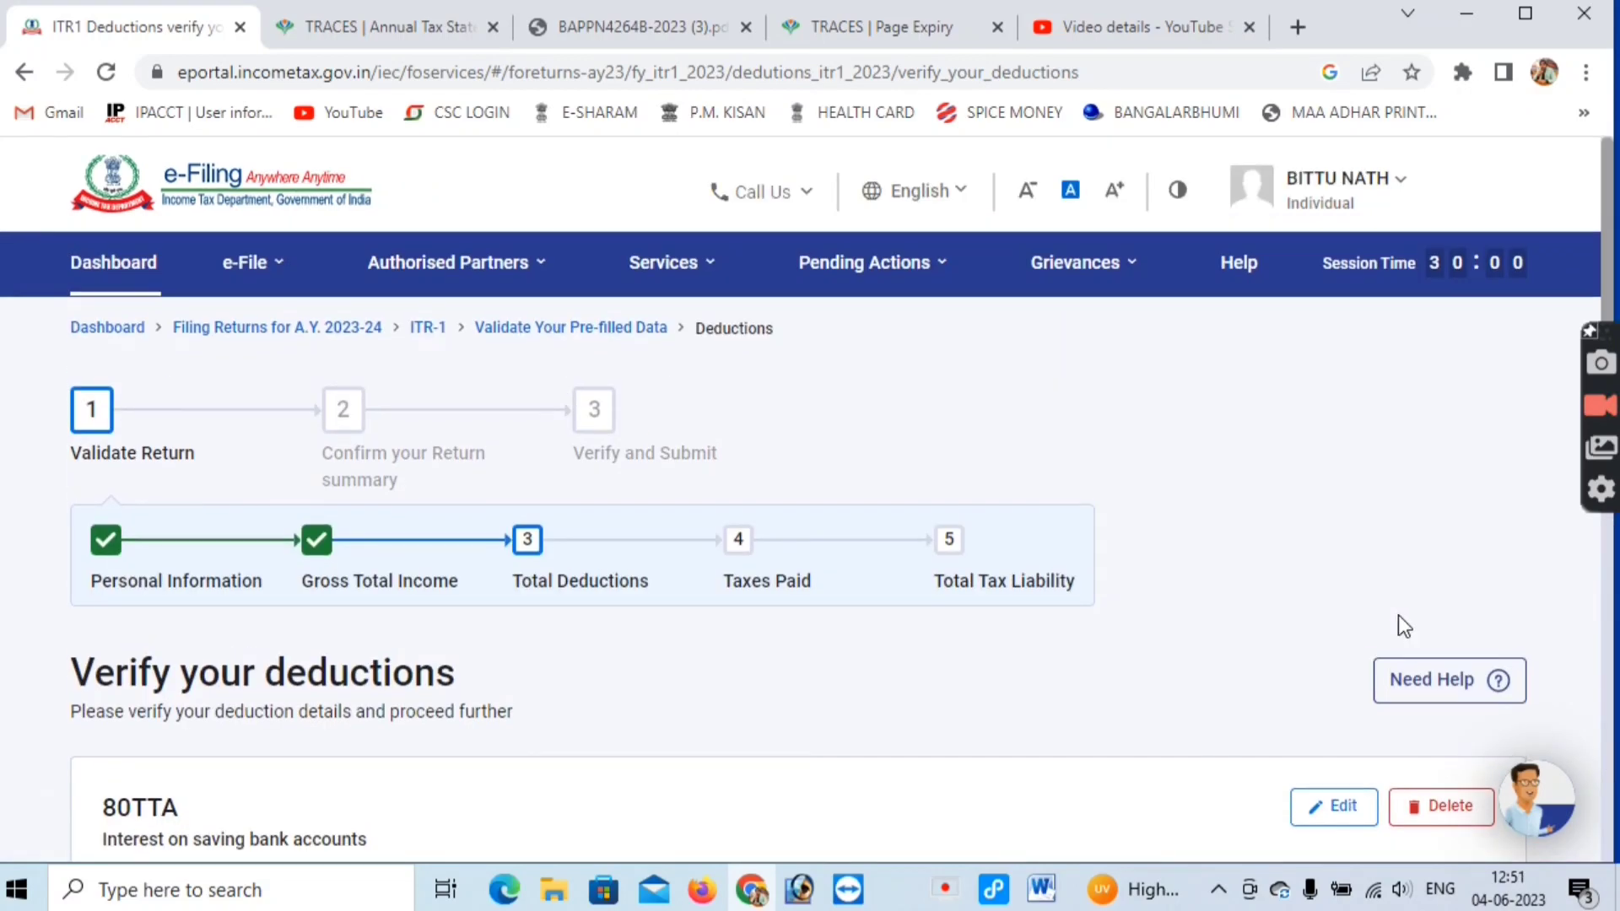
scroll(1392, 618, down, 5)
scroll(1385, 619, down, 9)
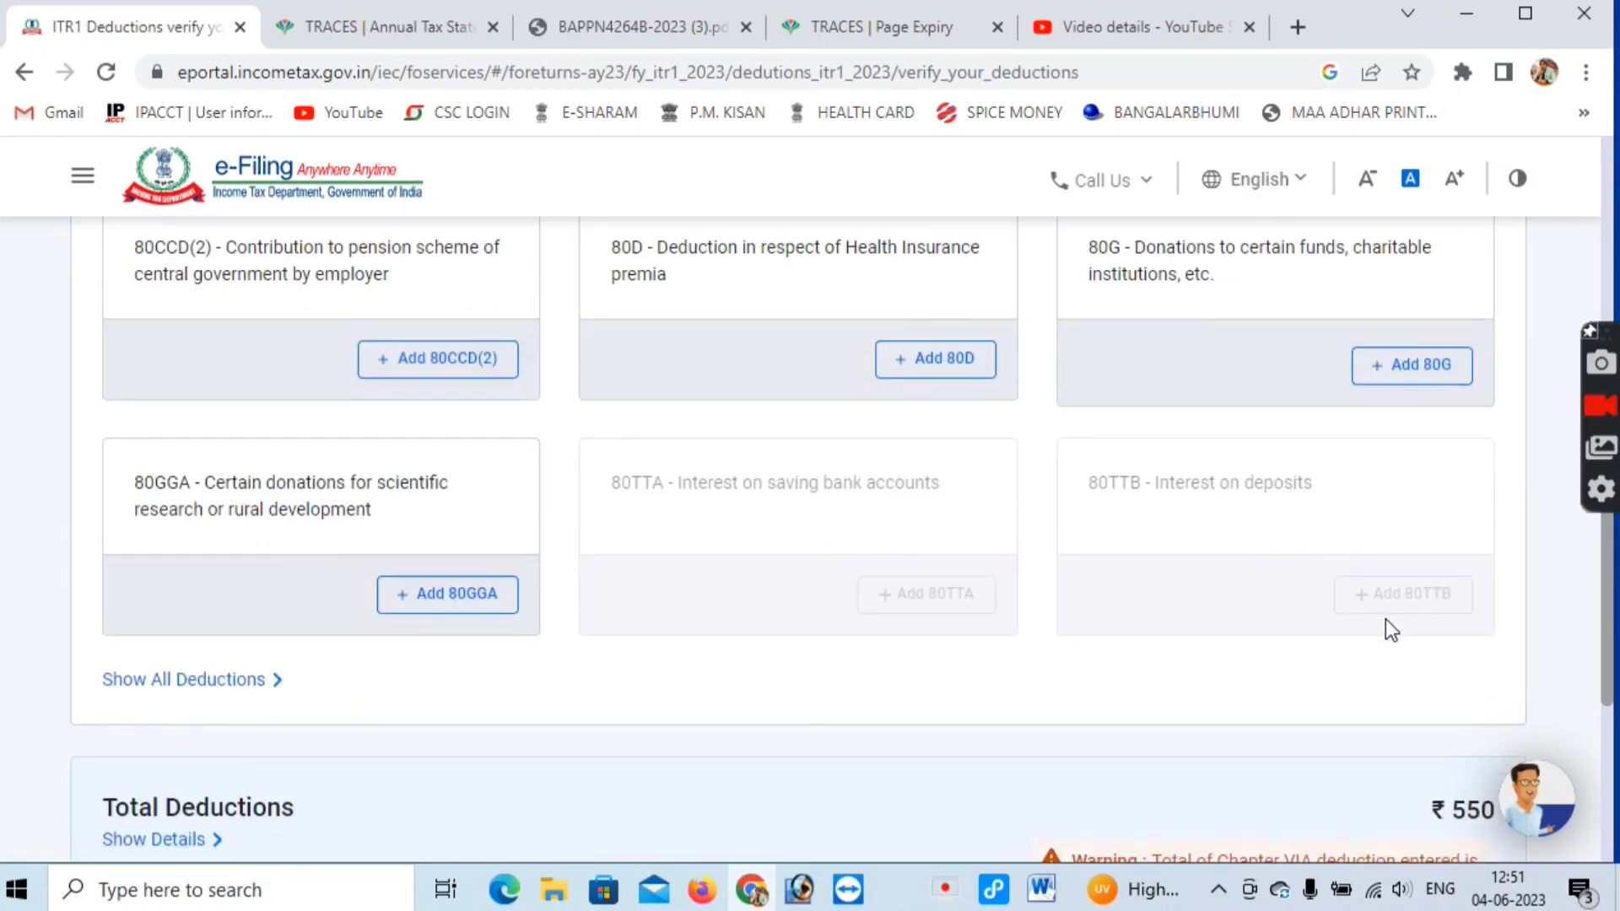
- Confirm the Total Deductions section, then open the Tax Paid section, verify the taxes paid details and confirm them
click(1459, 657)
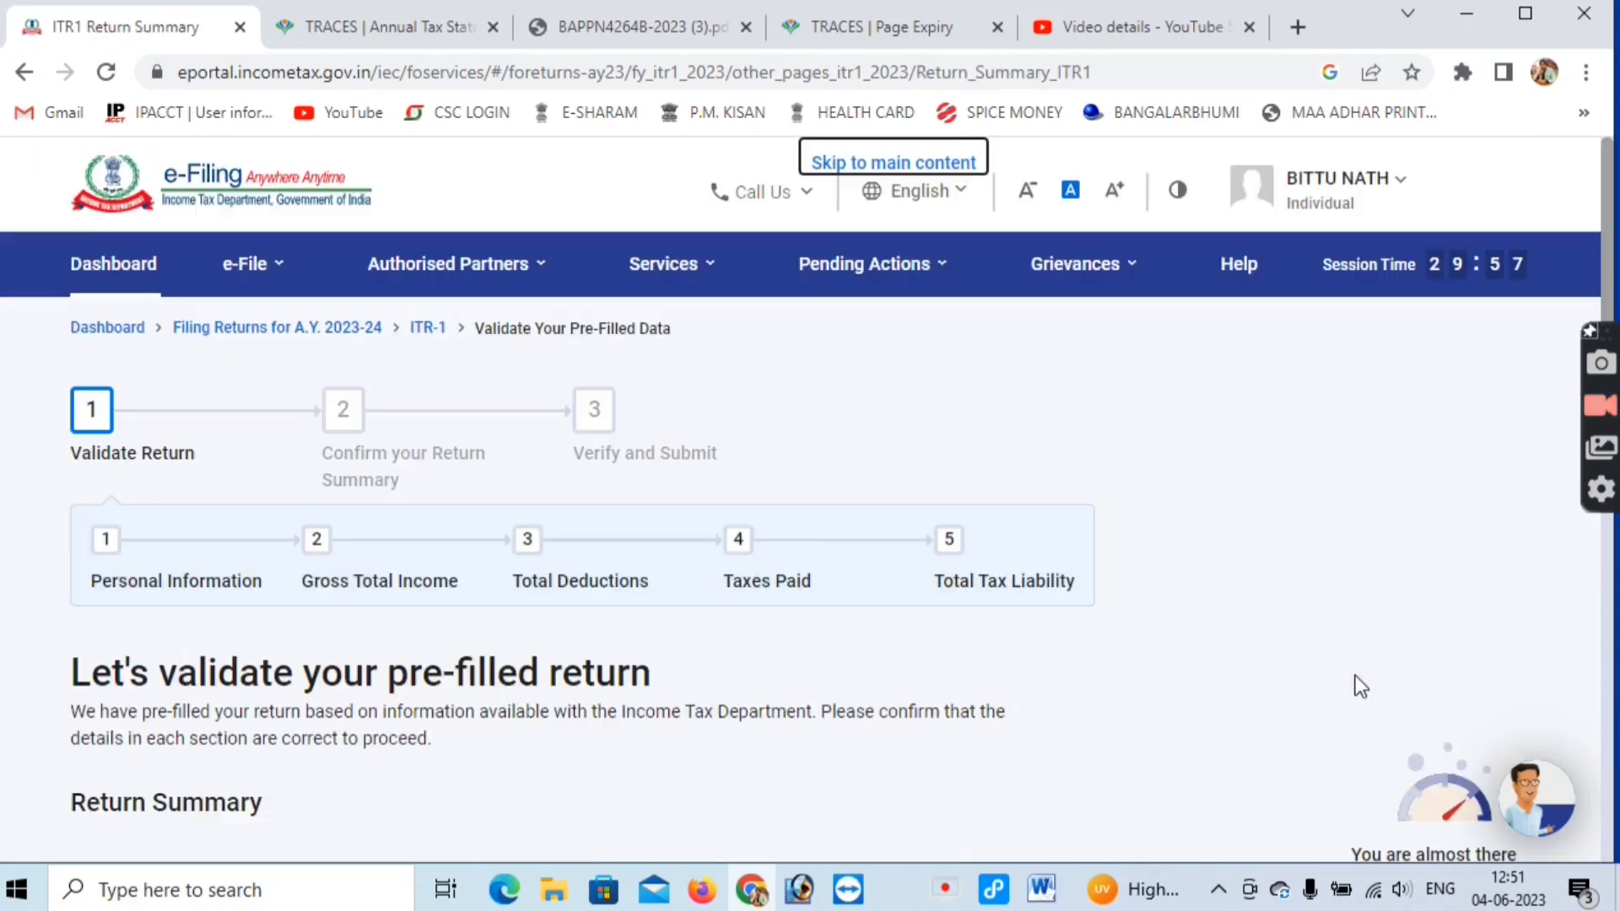
scroll(1354, 687, down, 6)
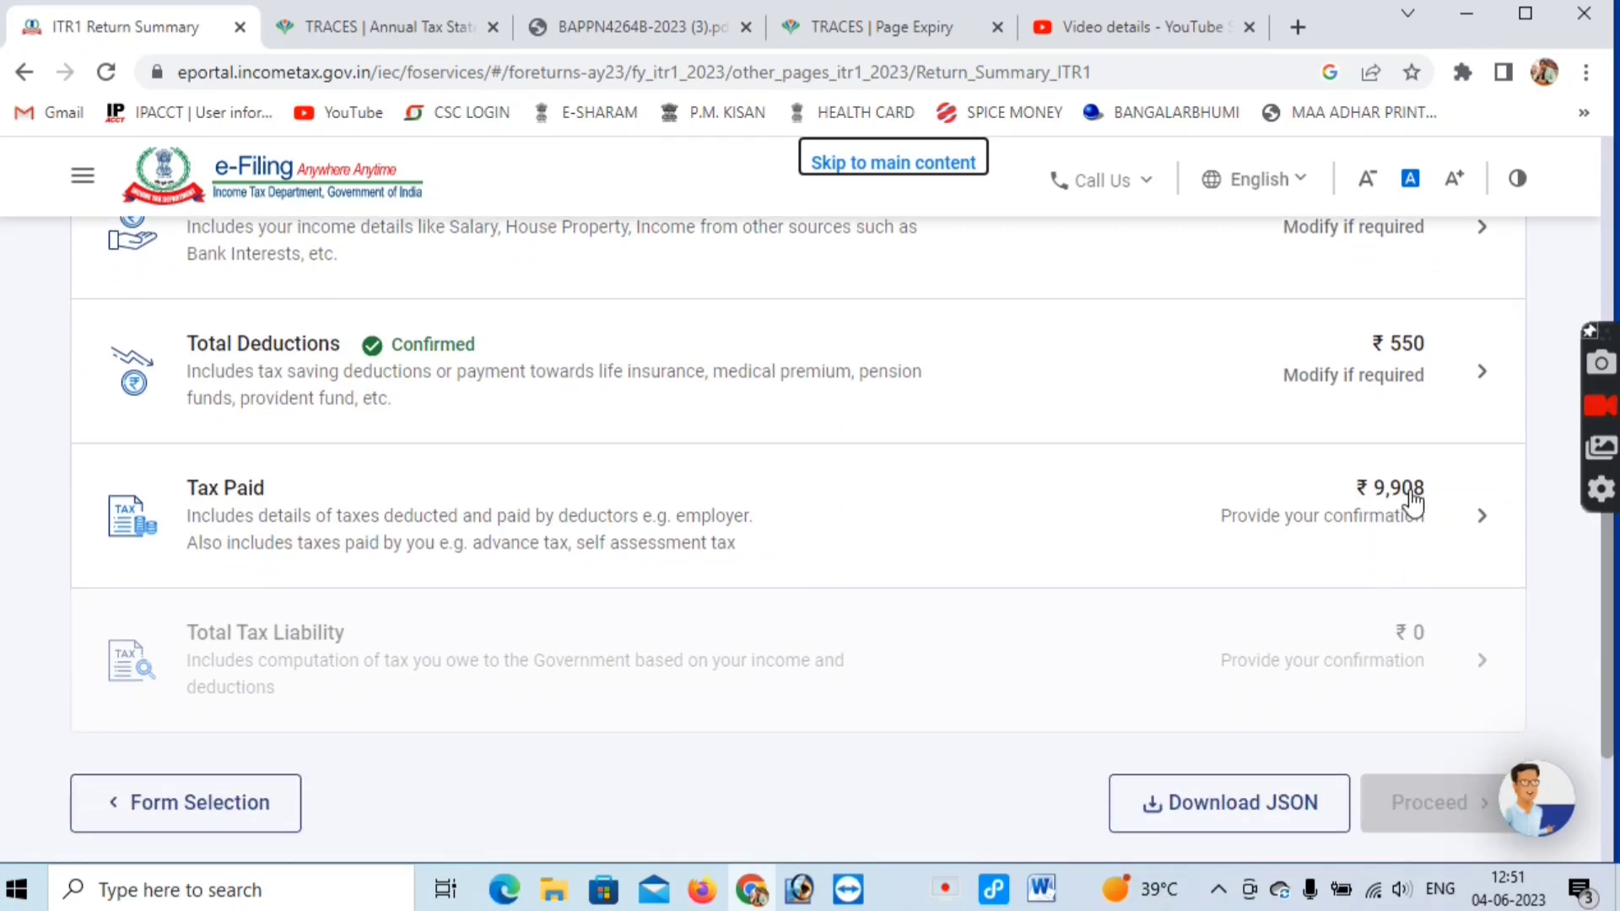
click(1413, 502)
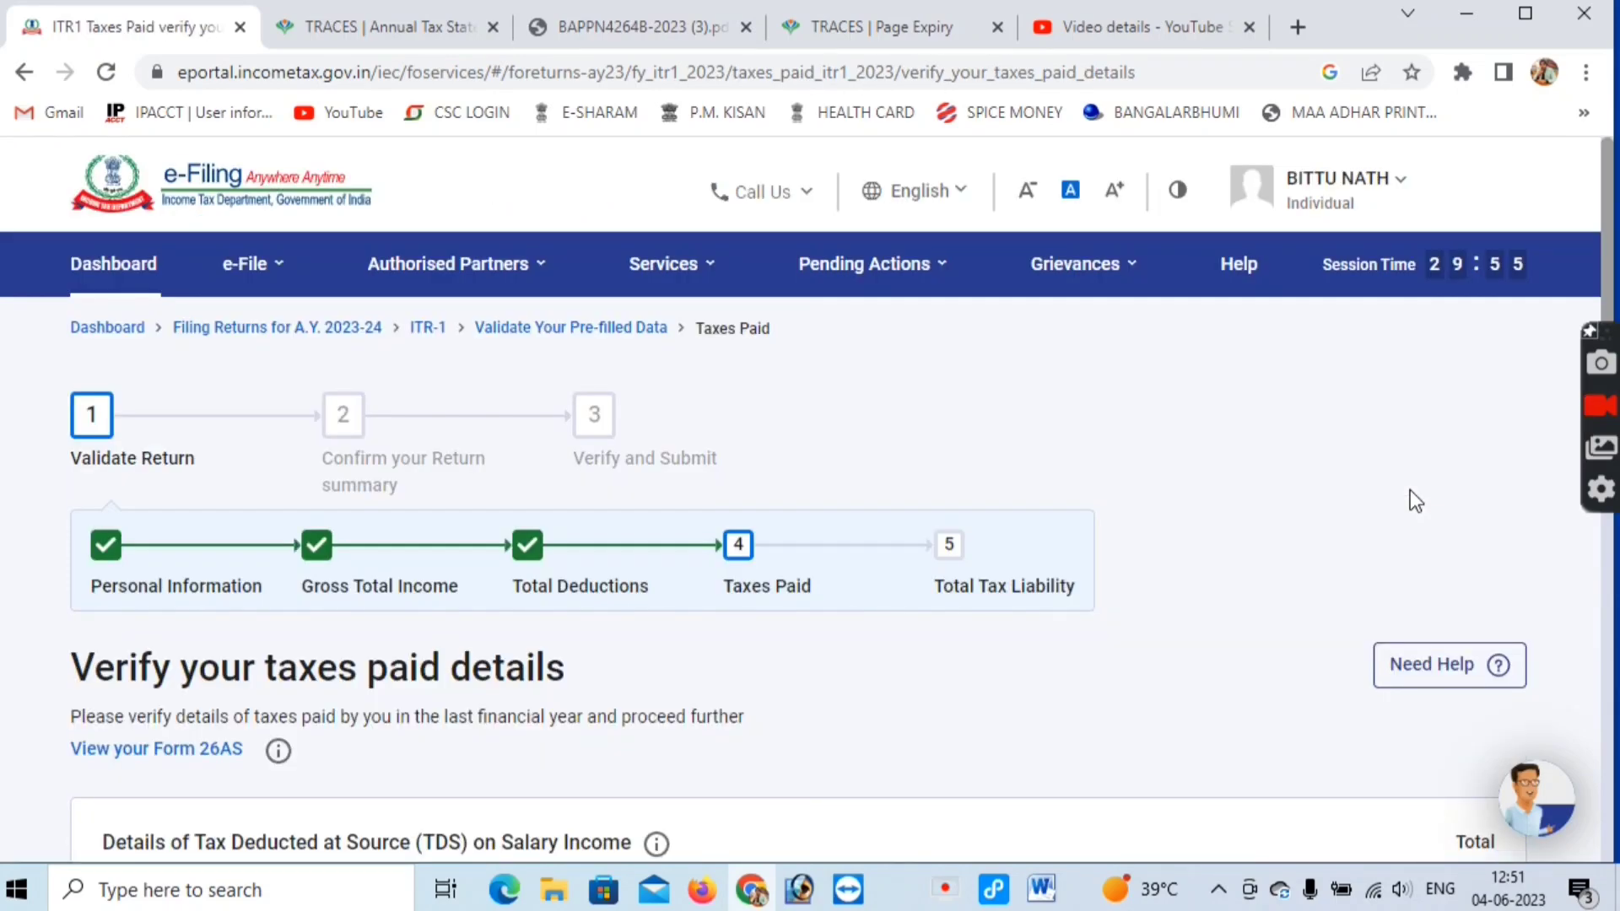
scroll(899, 620, down, 5)
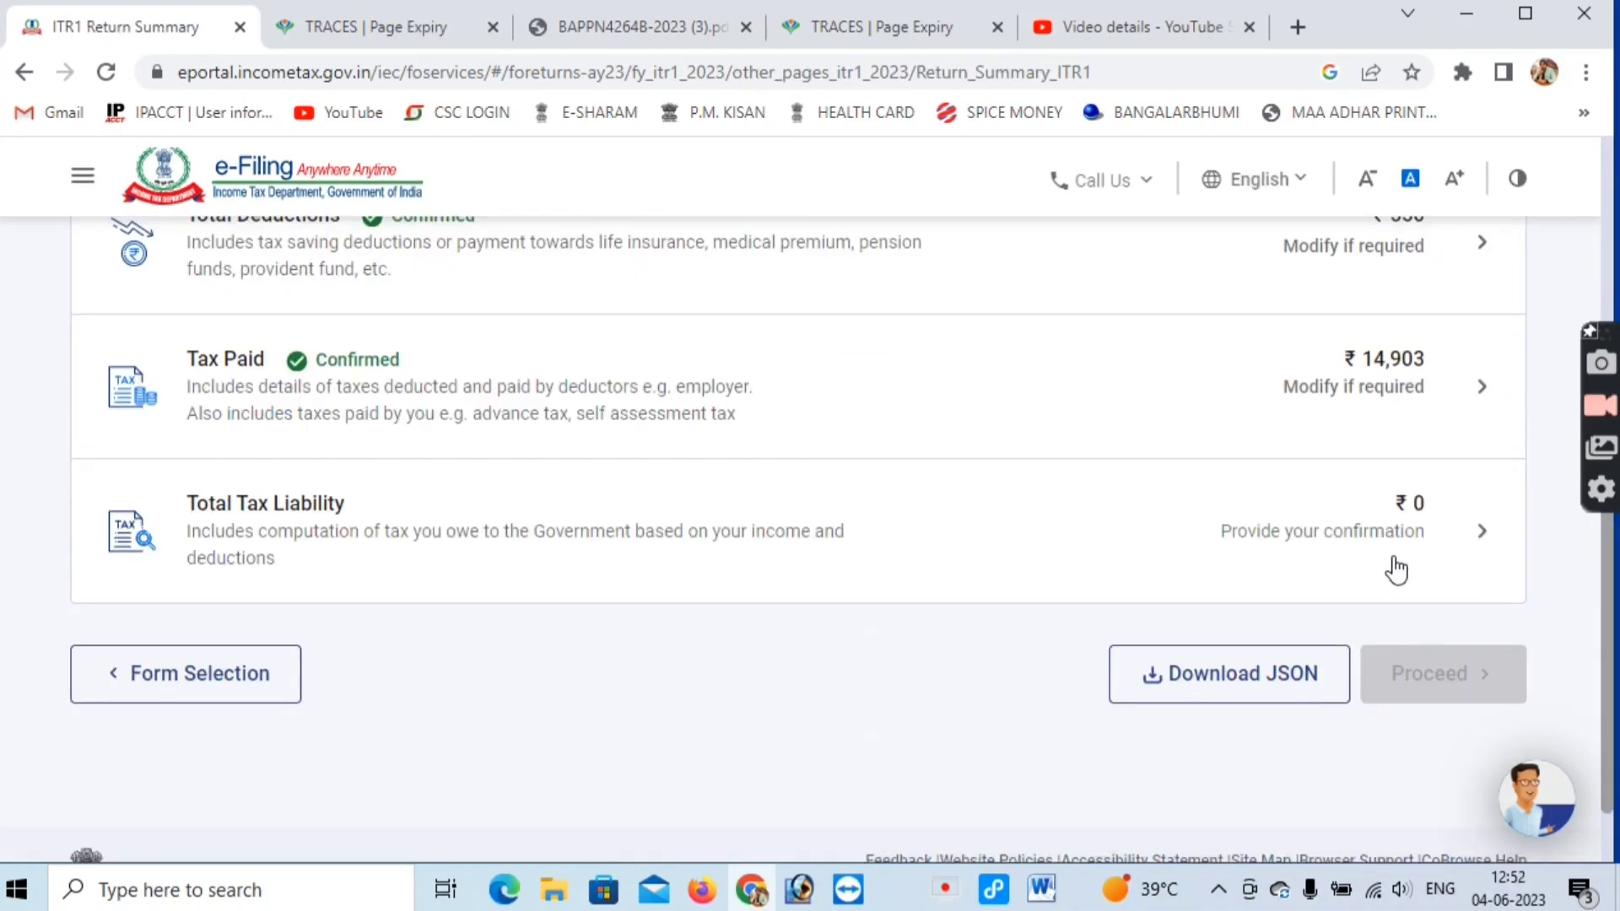
- Open the Total Tax Liability section, review the computation of income and tax, and confirm it
click(1397, 559)
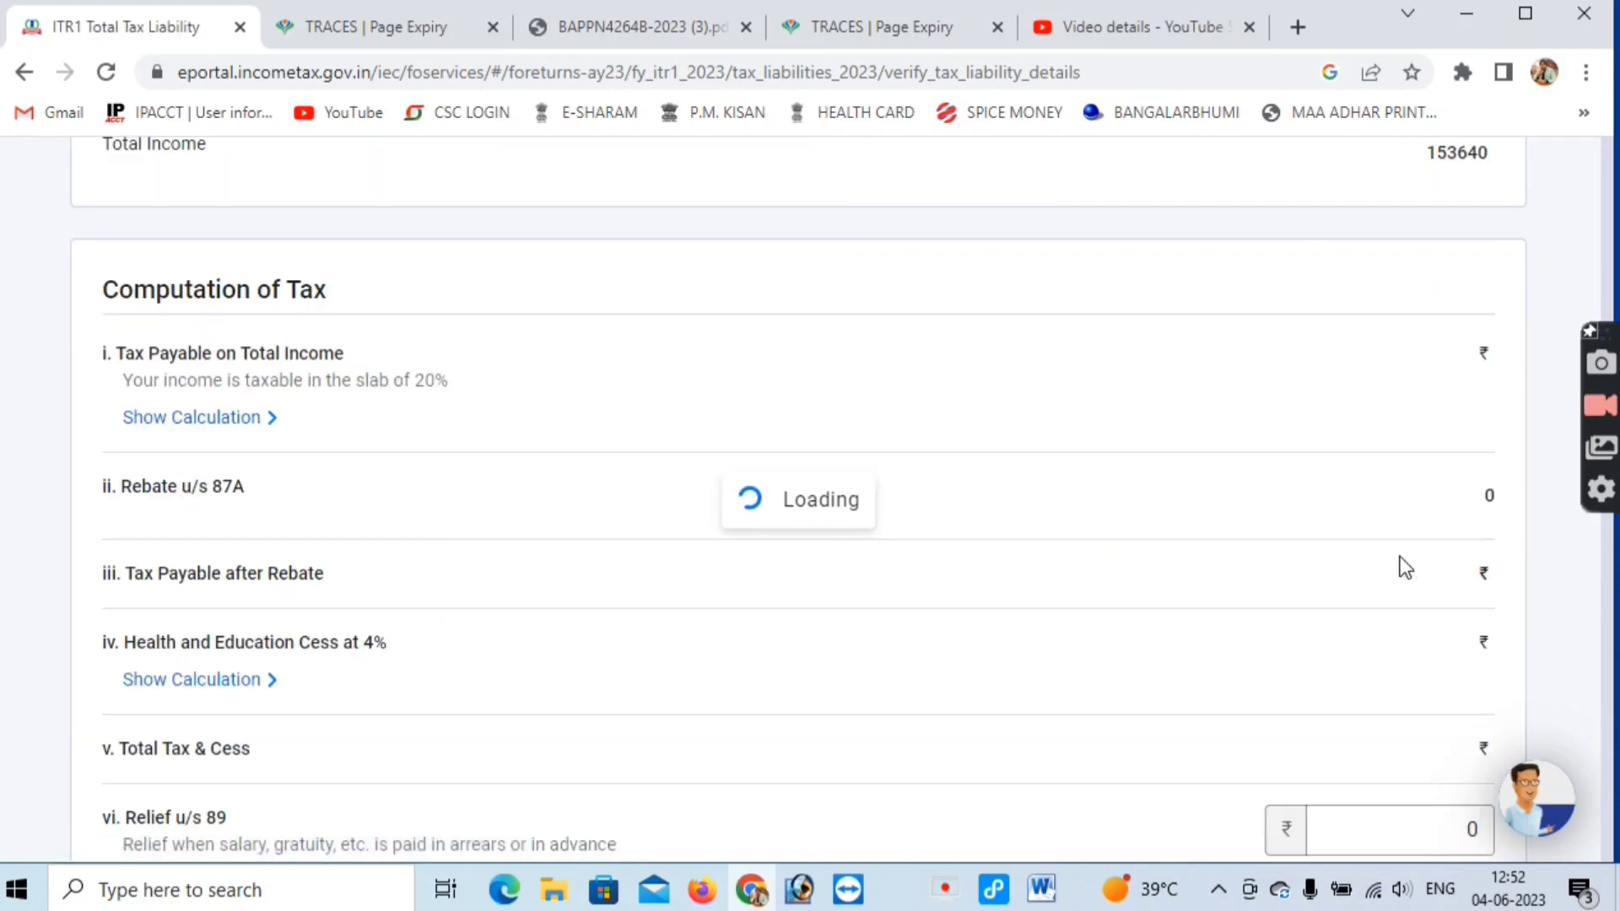
scroll(1391, 561, down, 8)
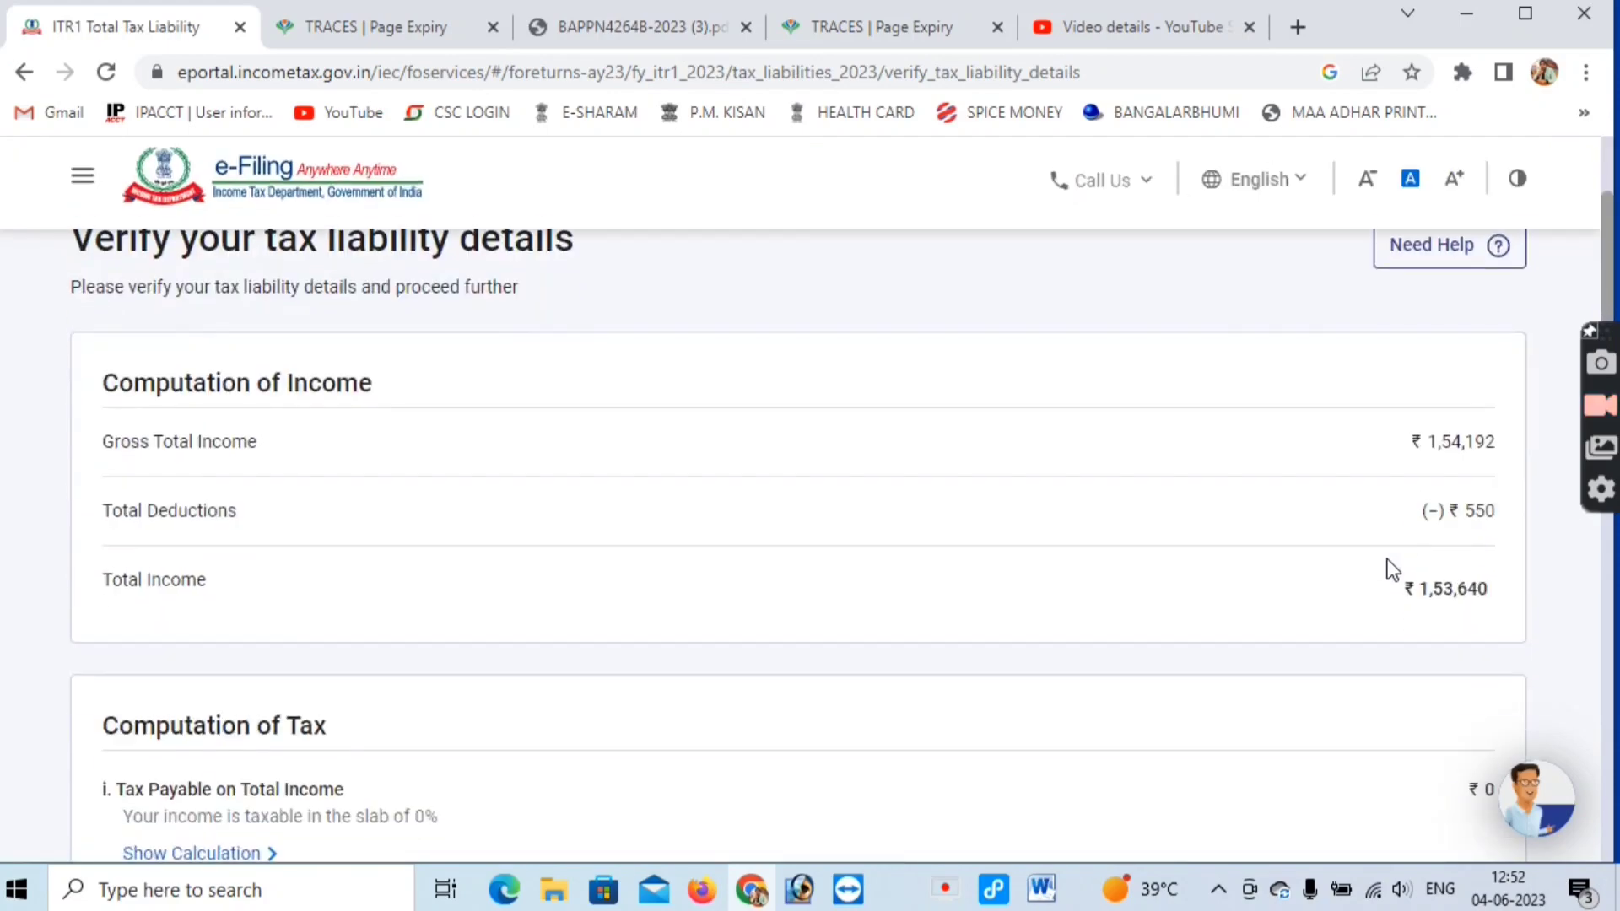
scroll(1381, 555, up, 2)
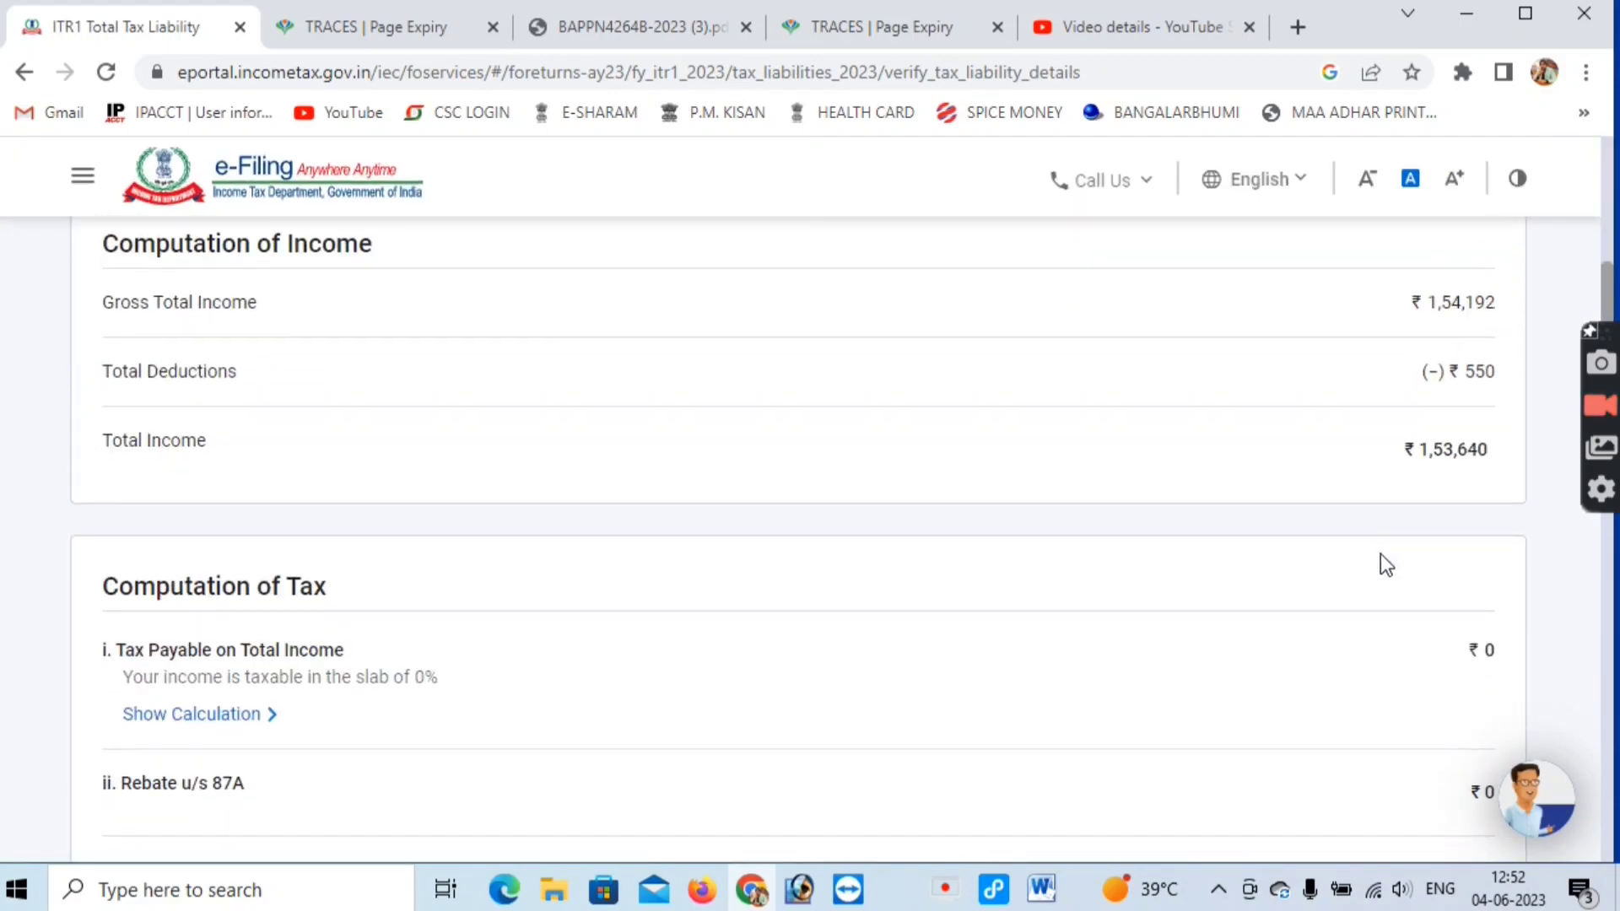
scroll(1381, 555, down, 12)
scroll(1386, 563, down, 5)
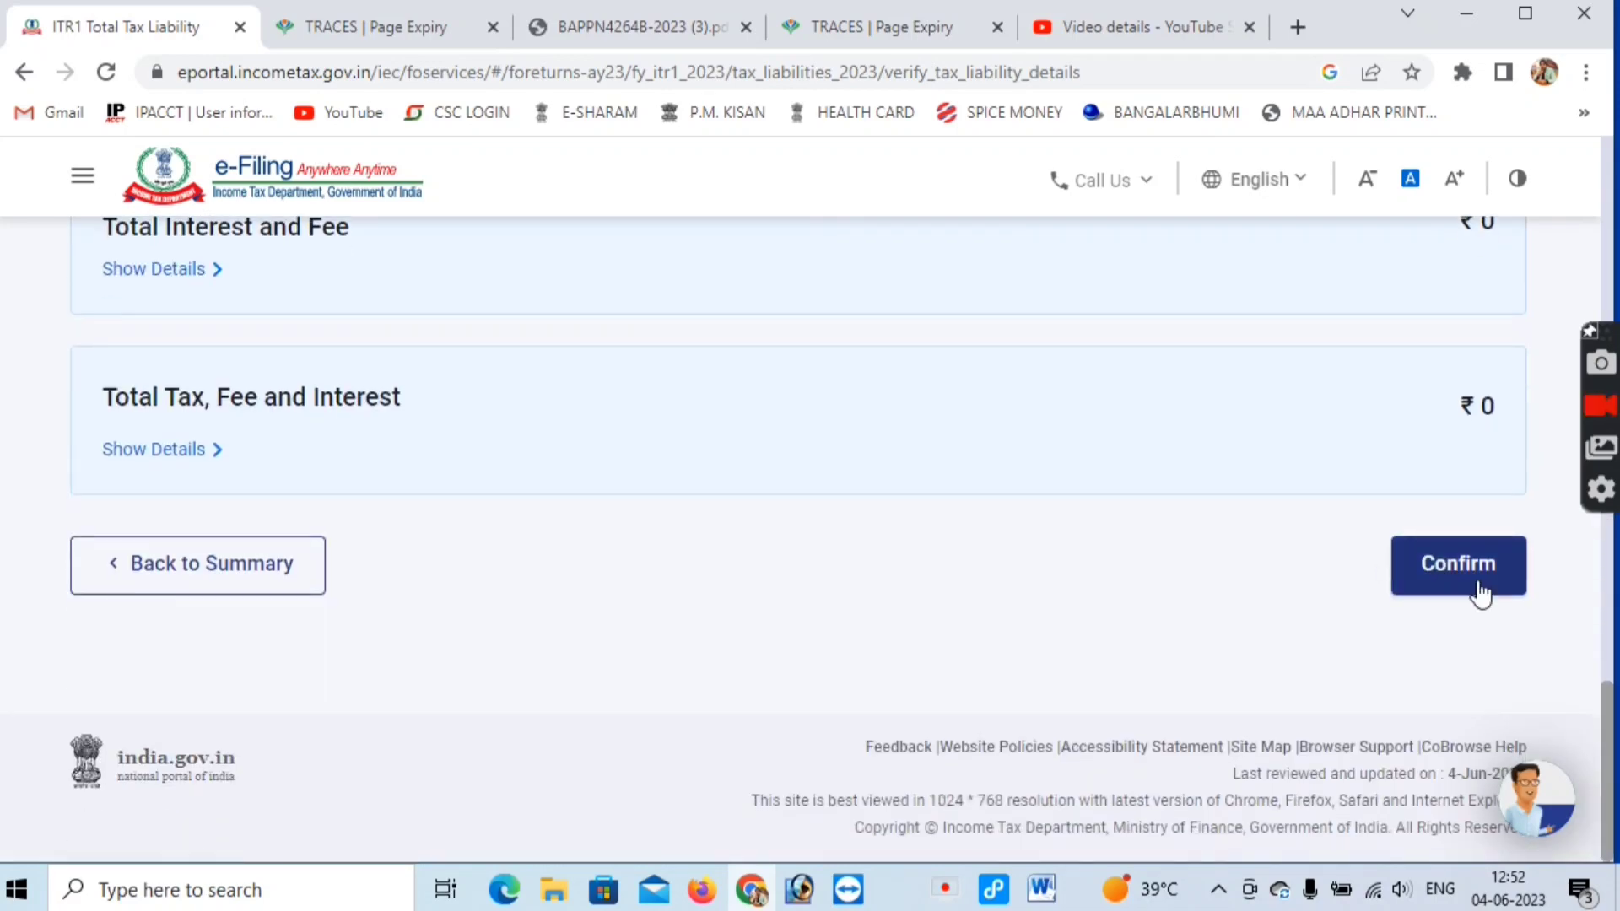
click(1449, 586)
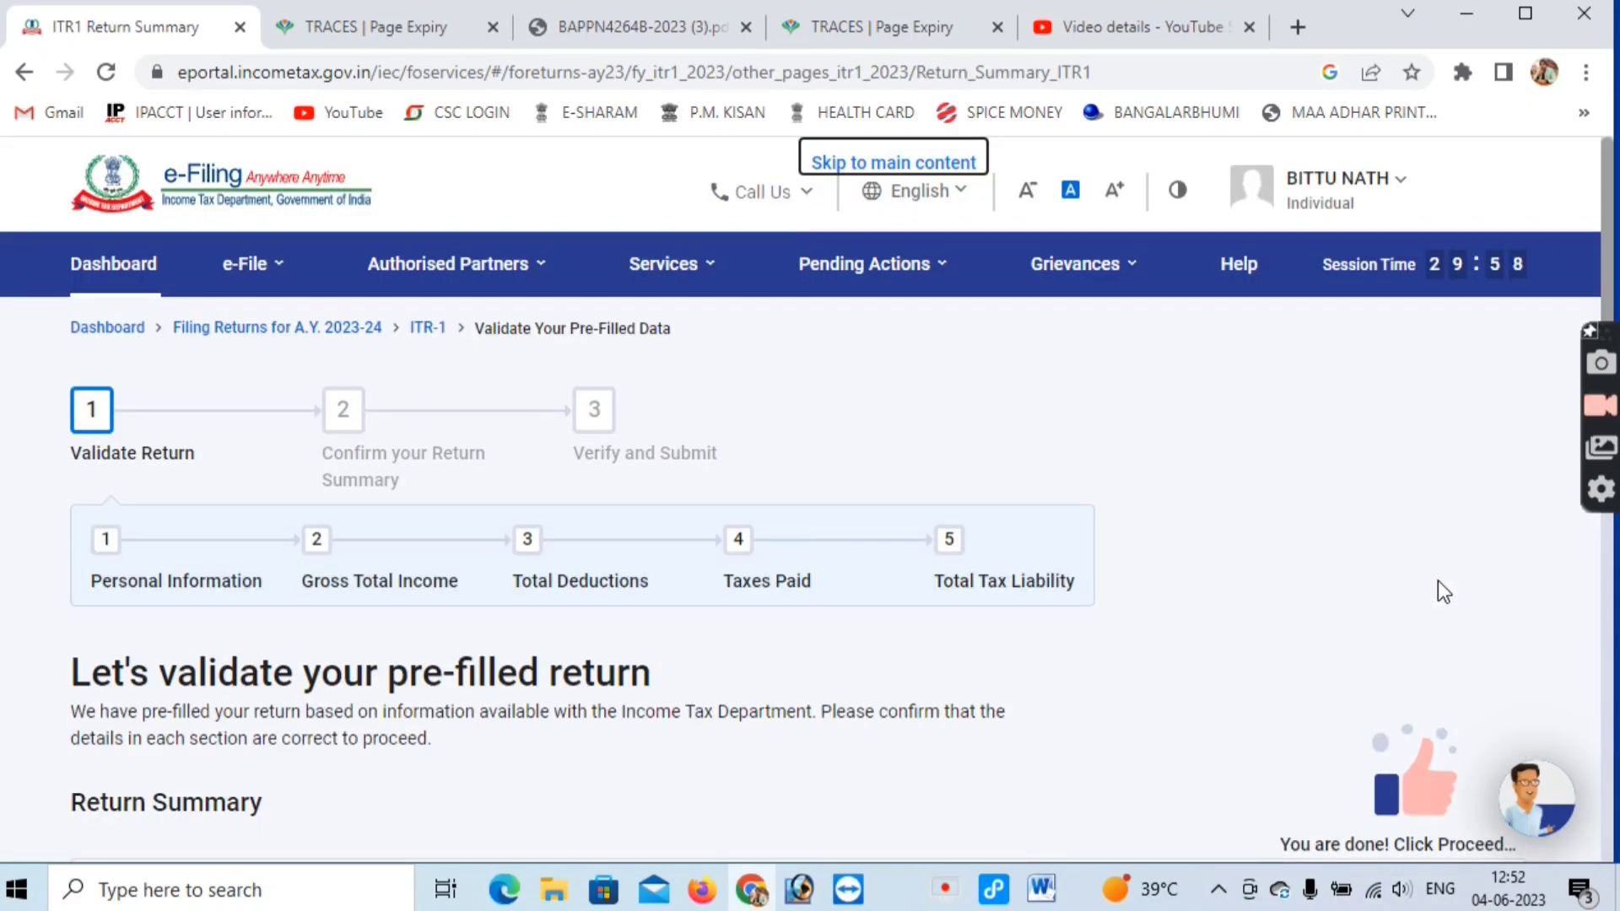
- Proceed from the return summary to the tax summary and review the taxable income, tax payable and refund amount
scroll(1437, 580, down, 7)
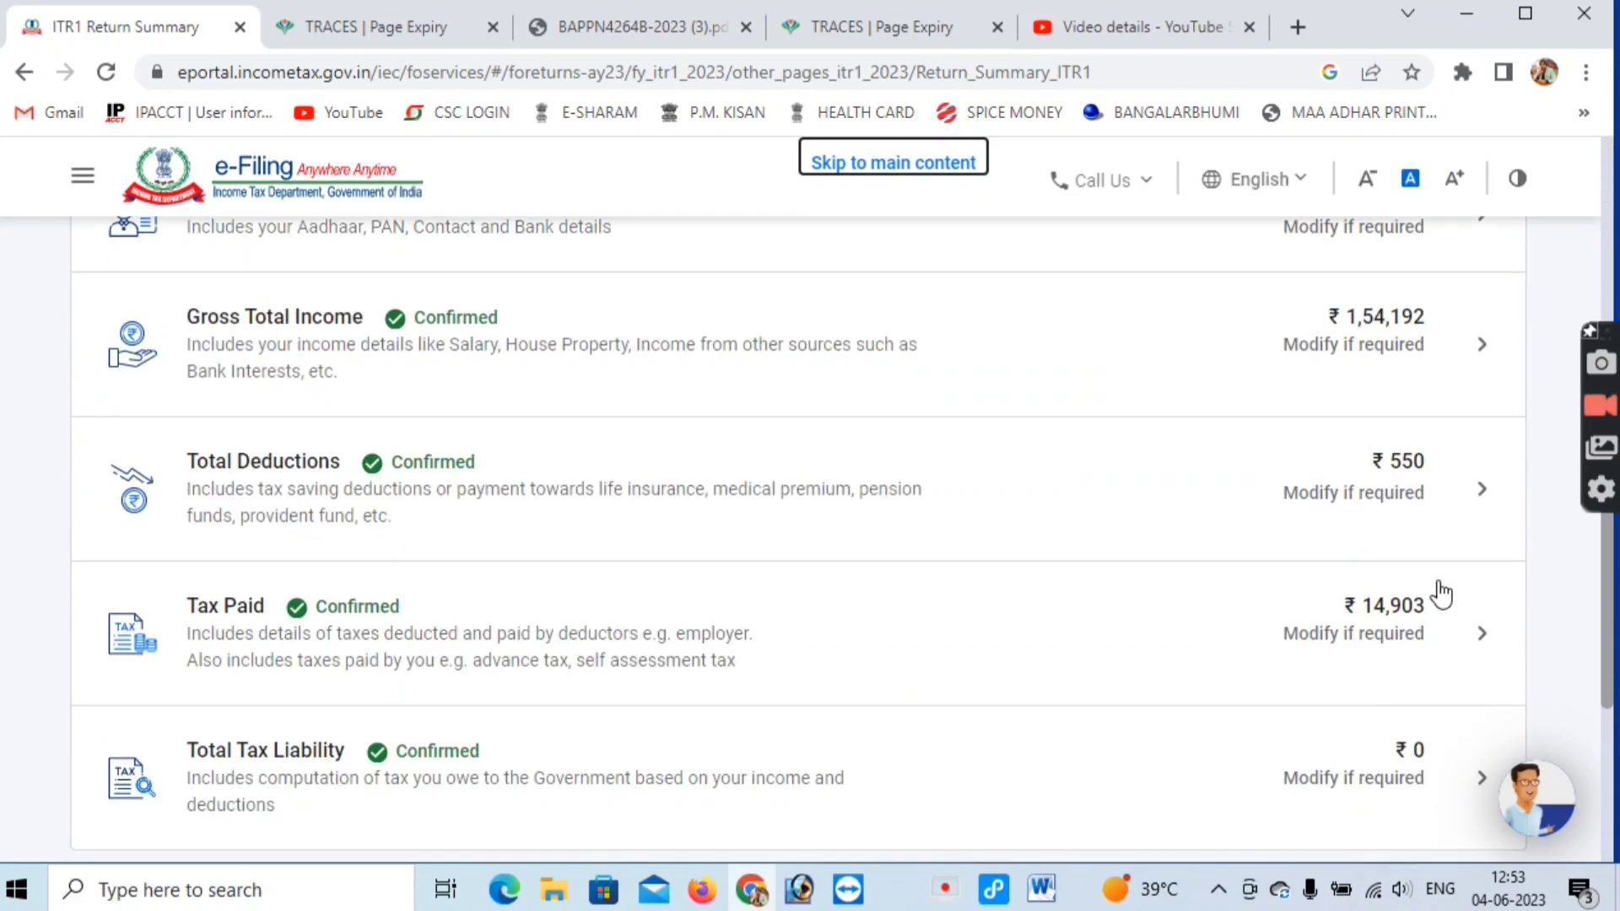
scroll(1441, 593, down, 4)
click(1451, 585)
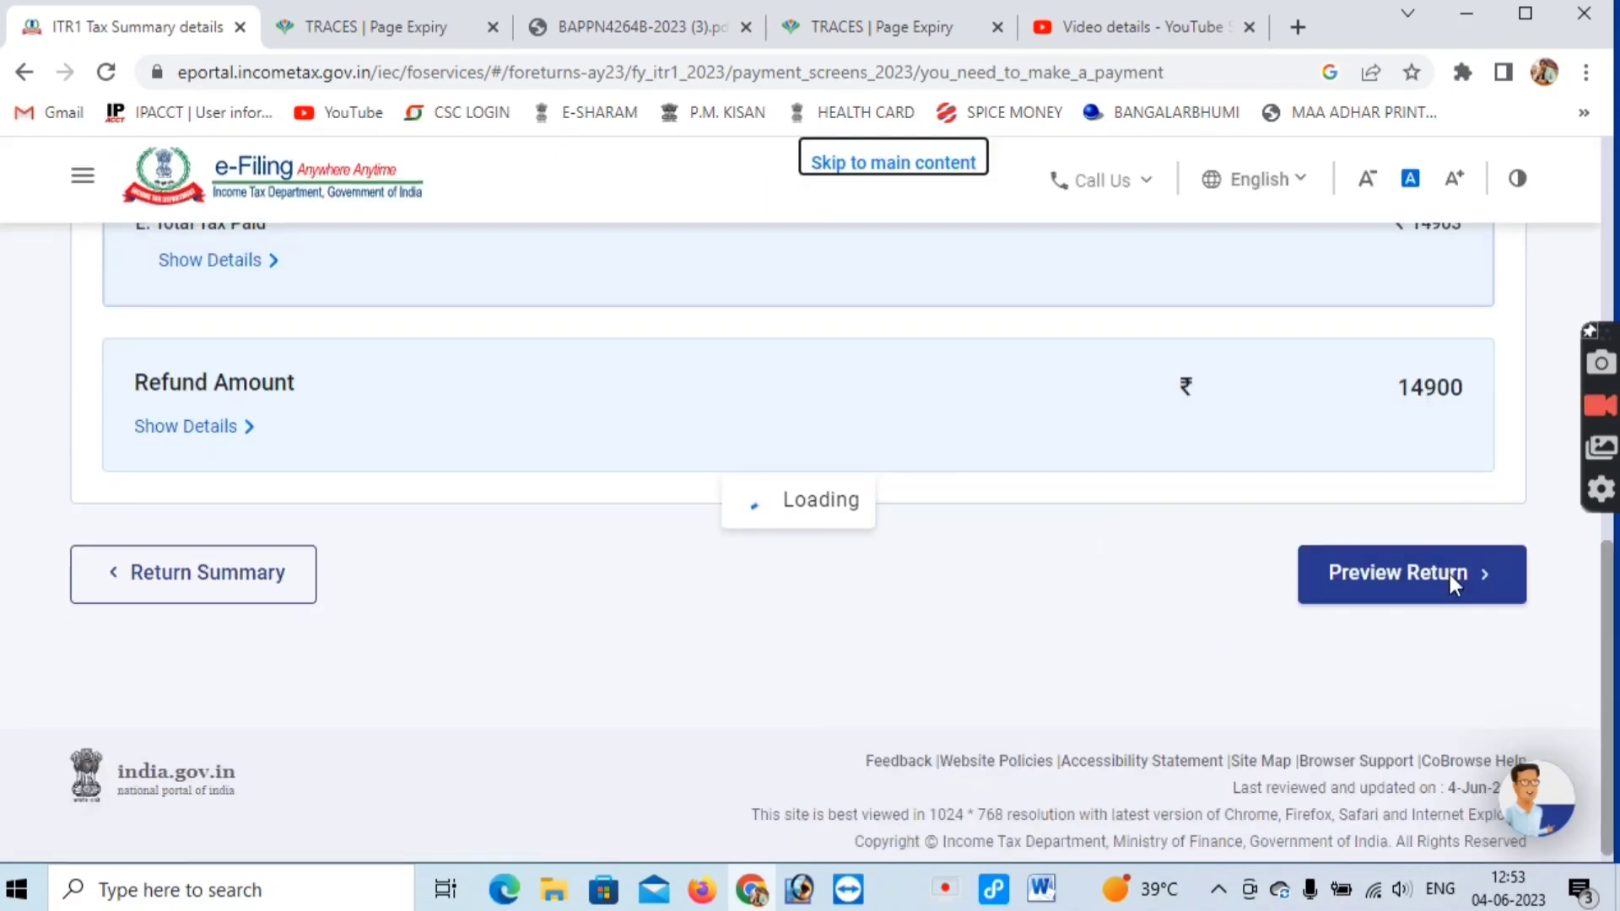
scroll(1449, 574, down, 5)
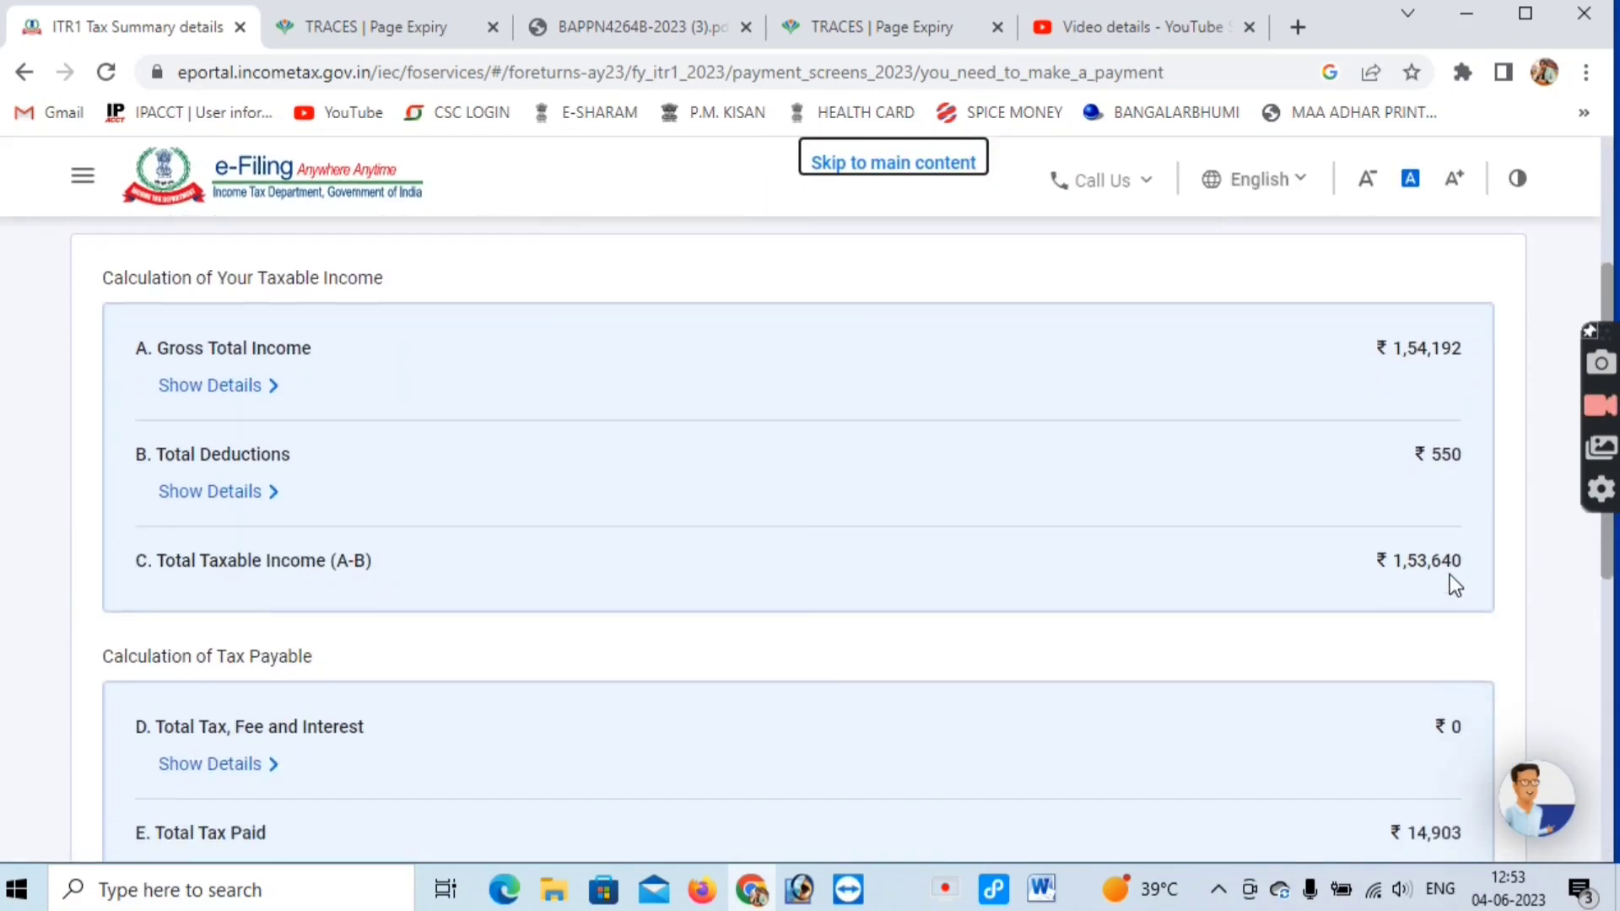
scroll(1449, 574, down, 7)
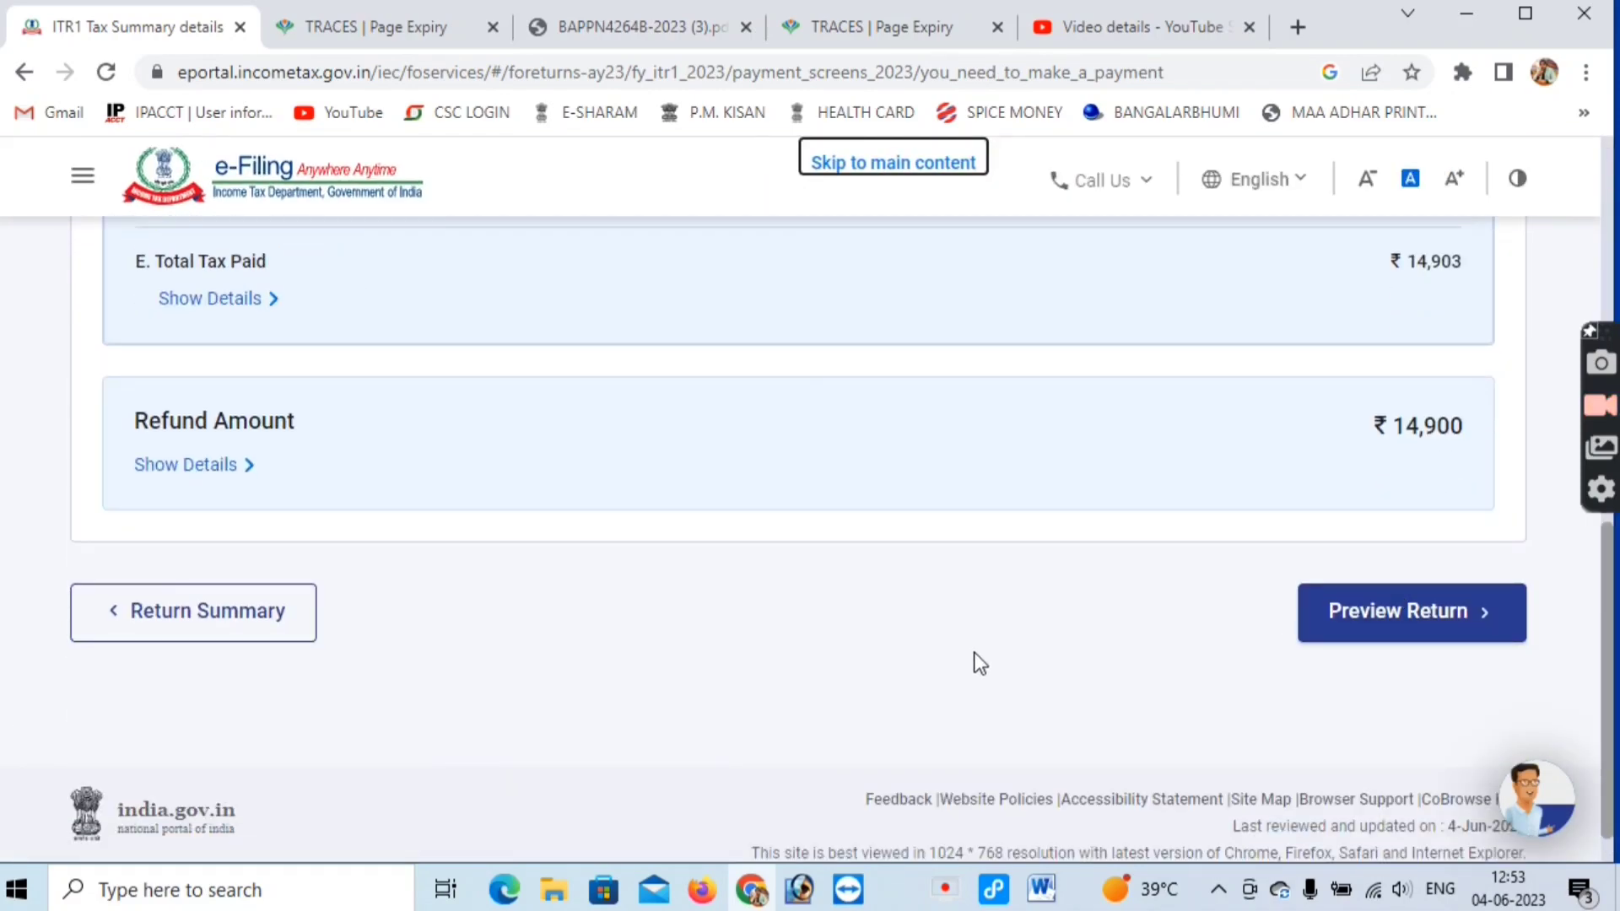
click(1384, 646)
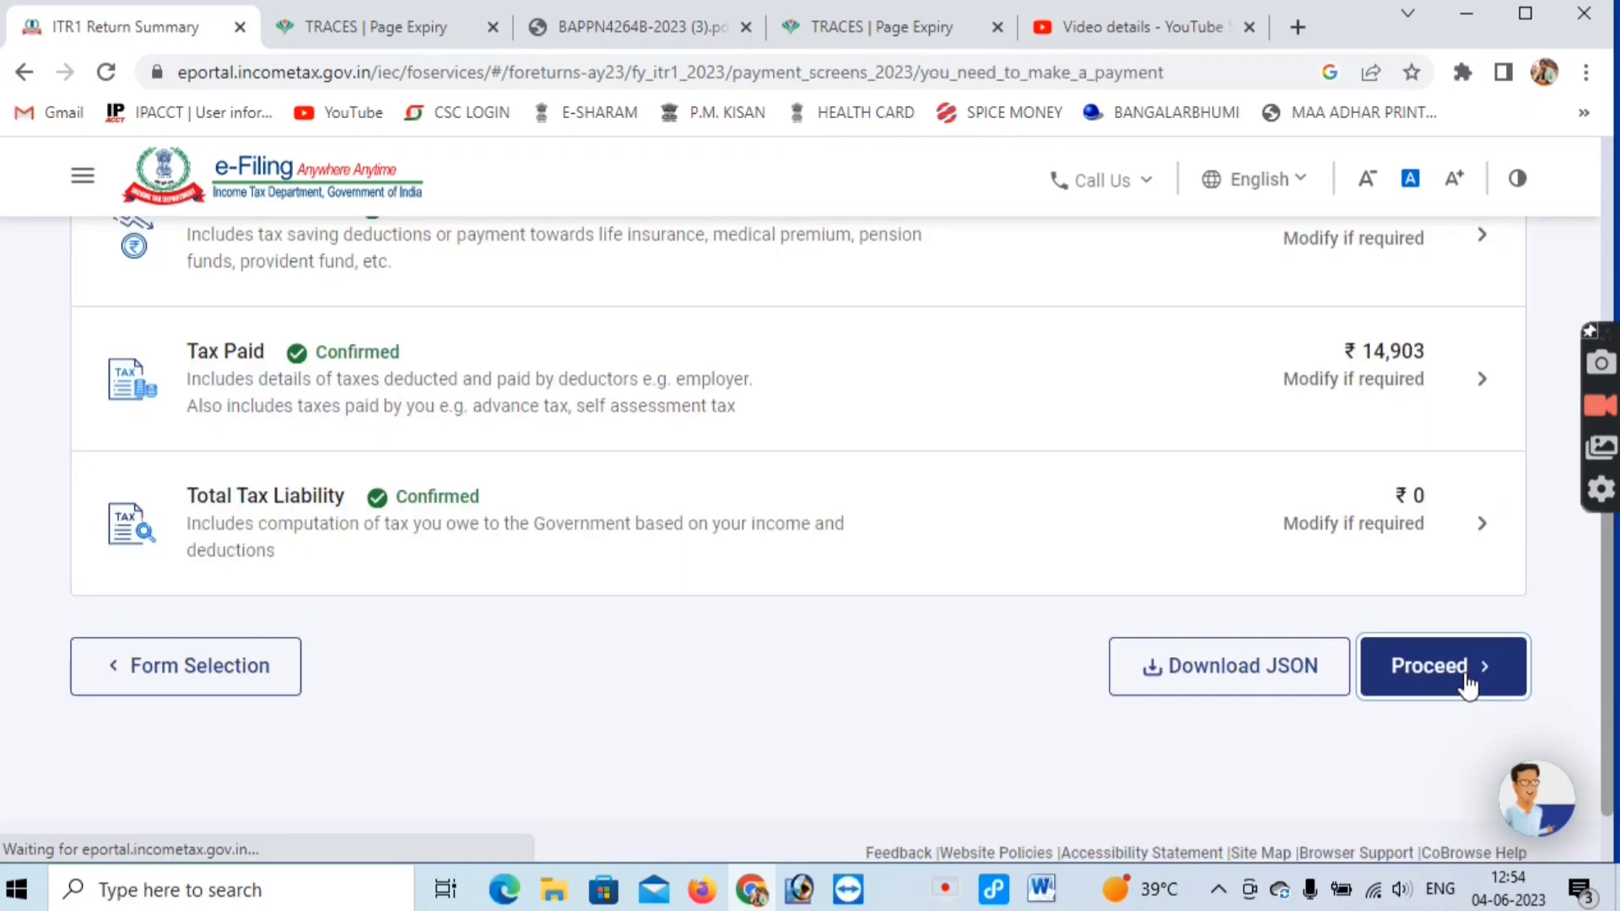
- Proceed from the validated return summary to the tax summary again and open the return preview
click(1467, 680)
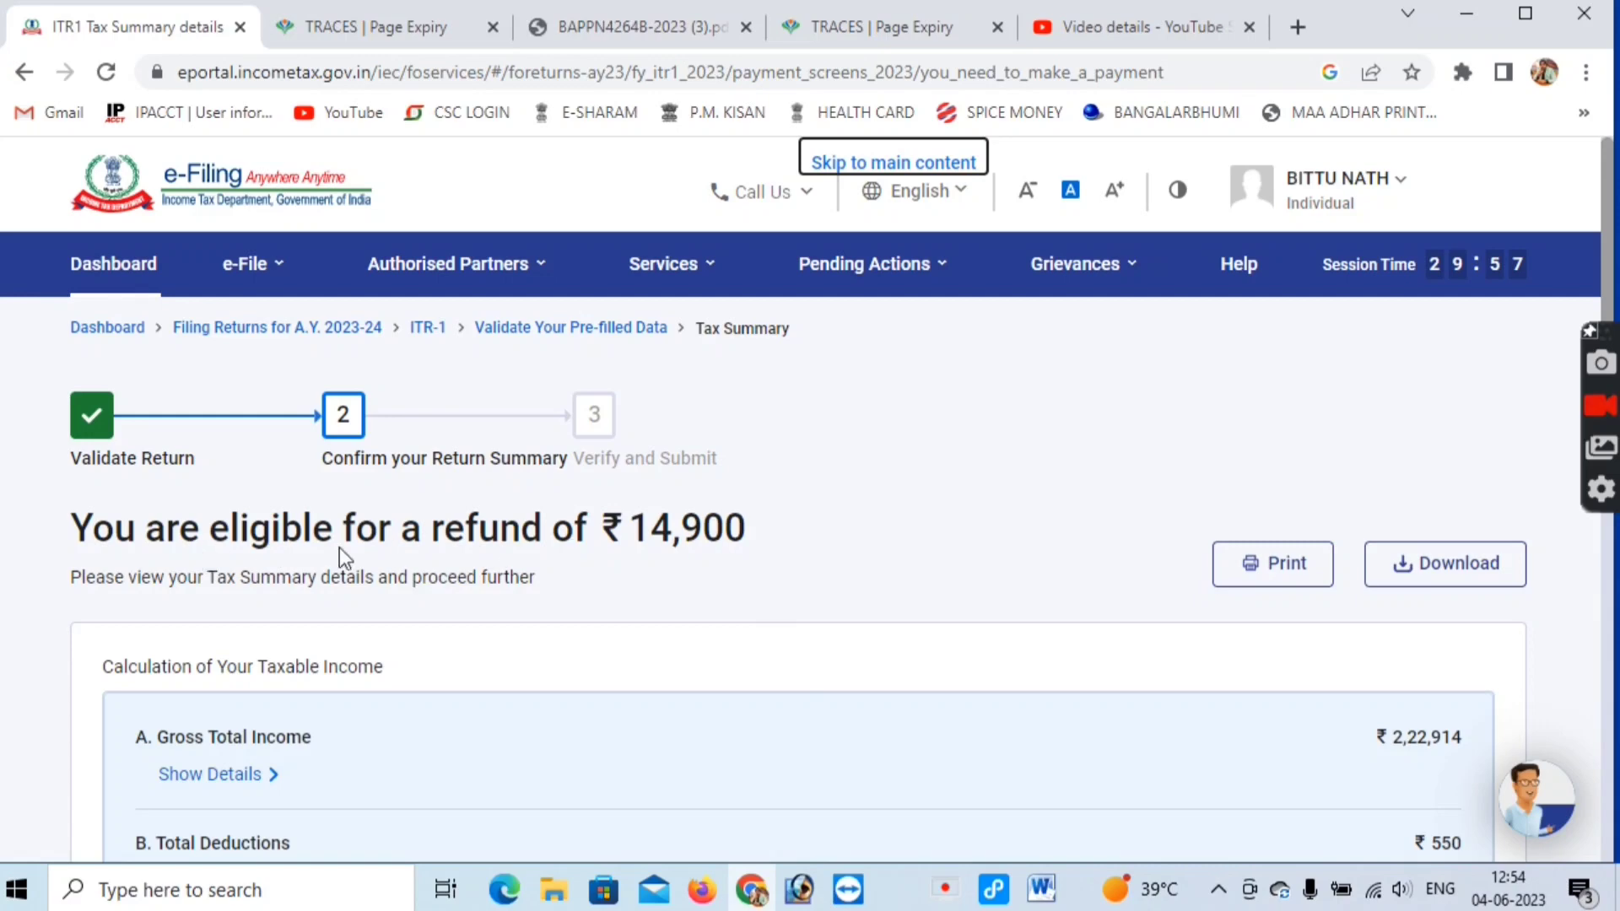
scroll(809, 553, down, 10)
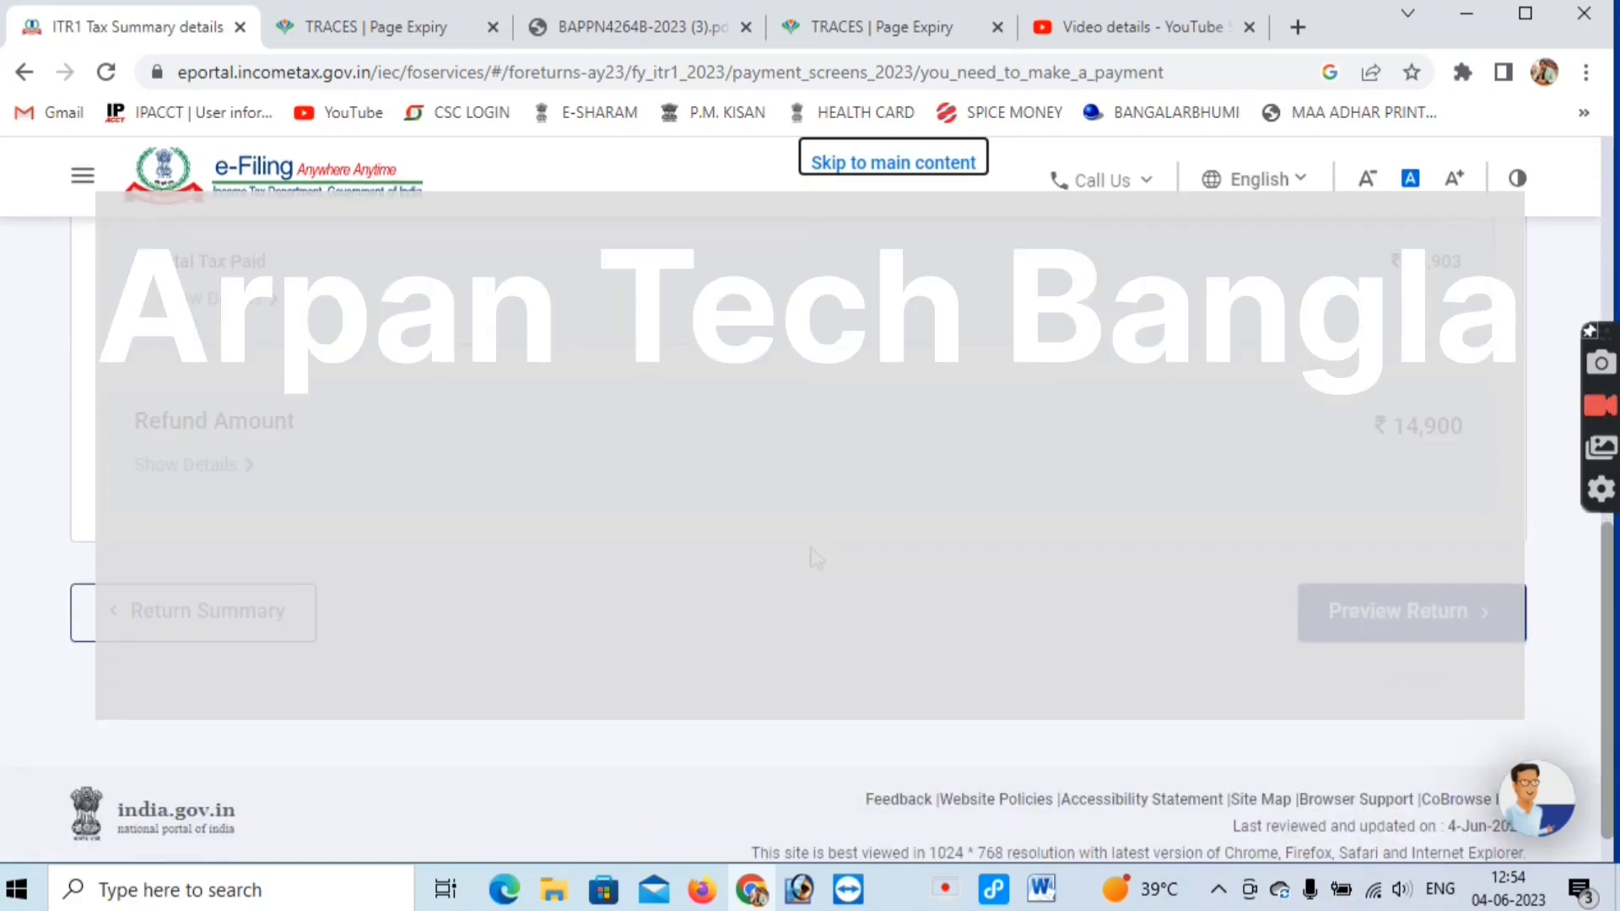
click(1299, 632)
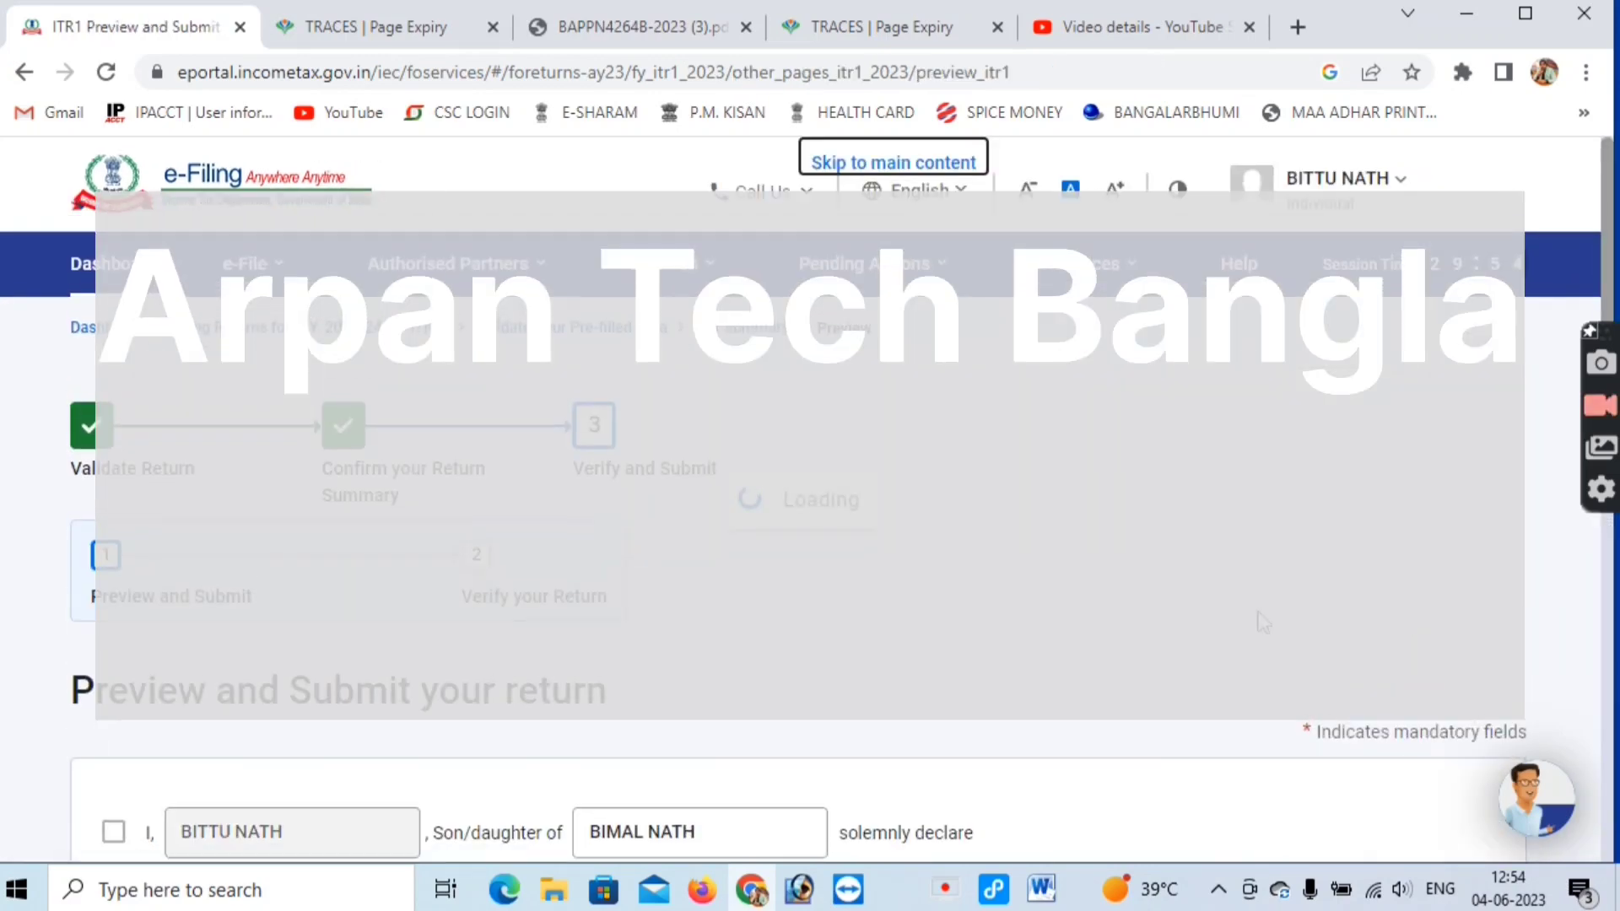
- Accept the declaration with the capacity left as Self and proceed to the preview of the return
click(112, 477)
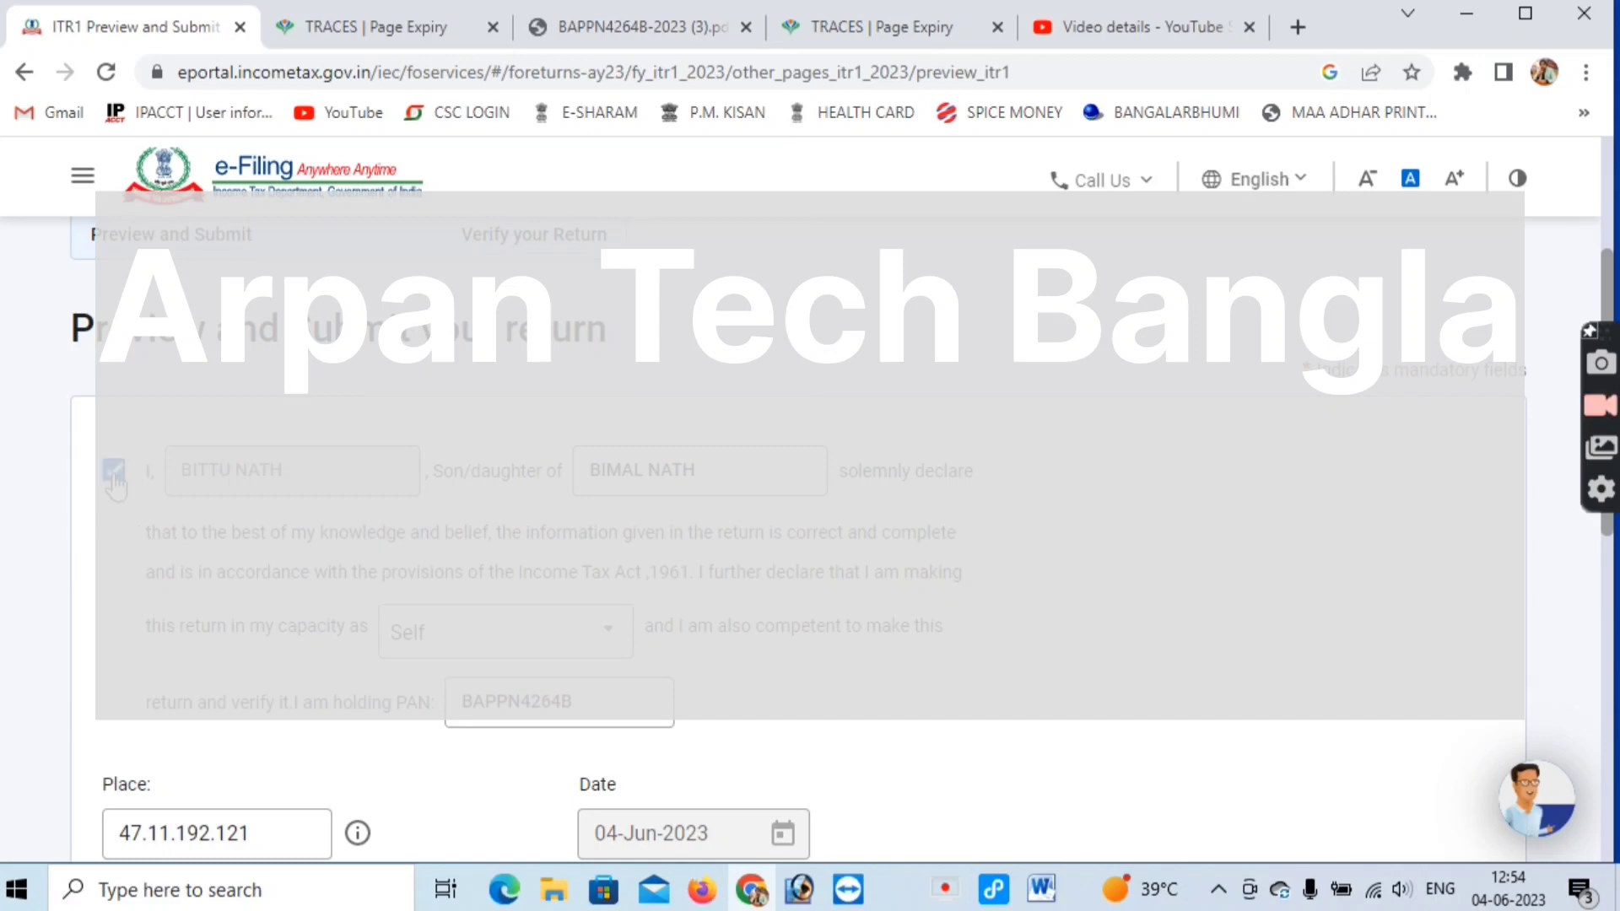
scroll(116, 487, down, 8)
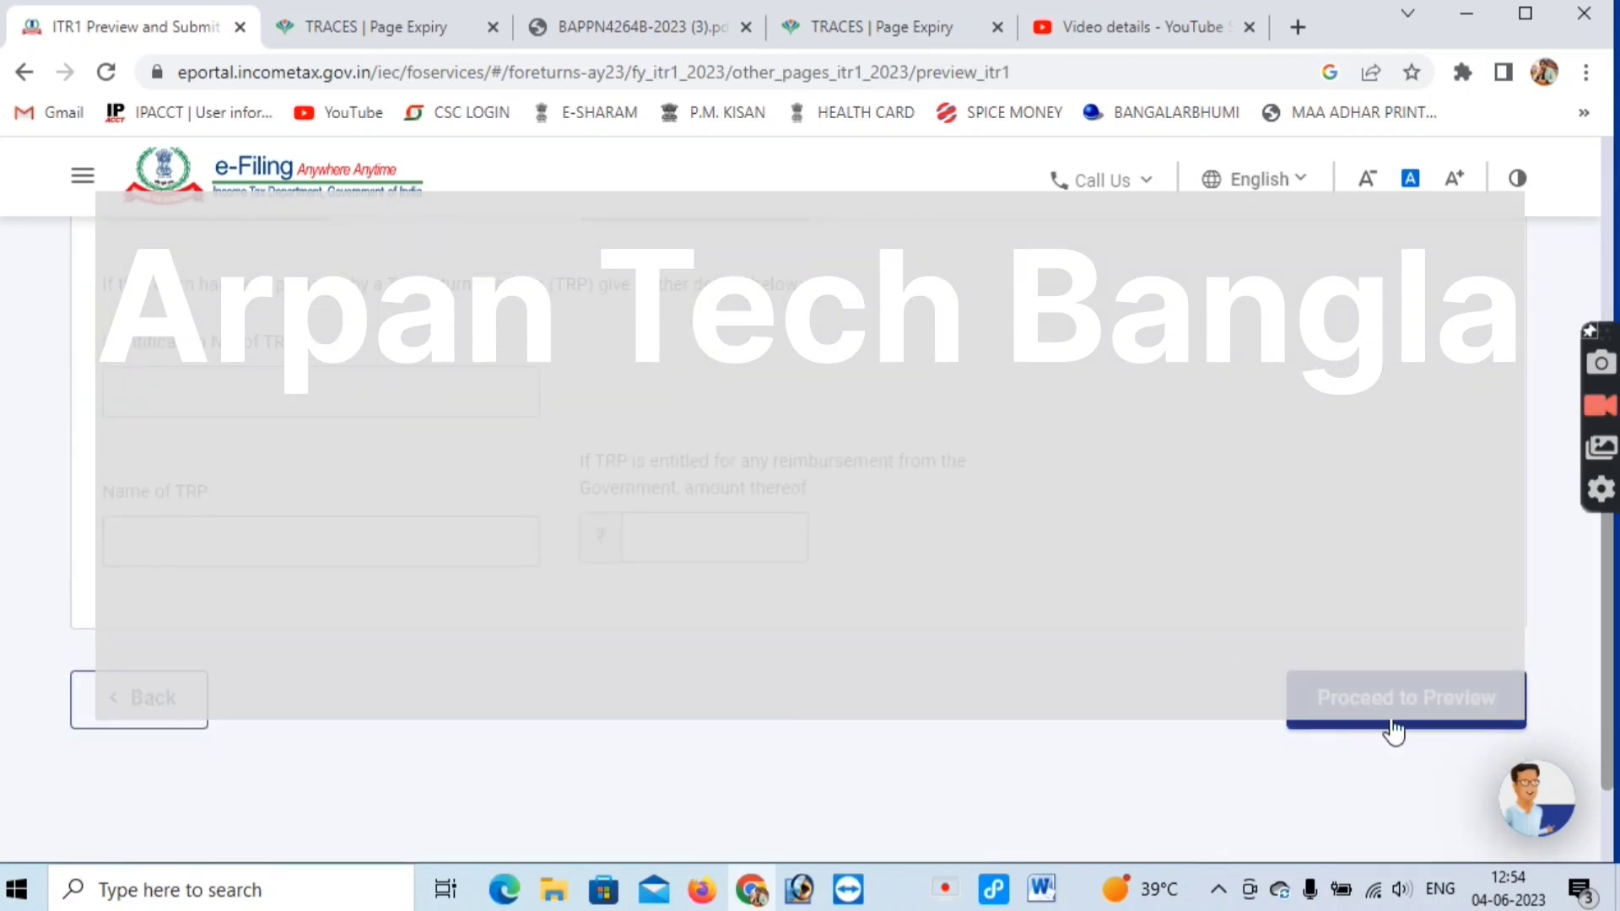
click(1392, 730)
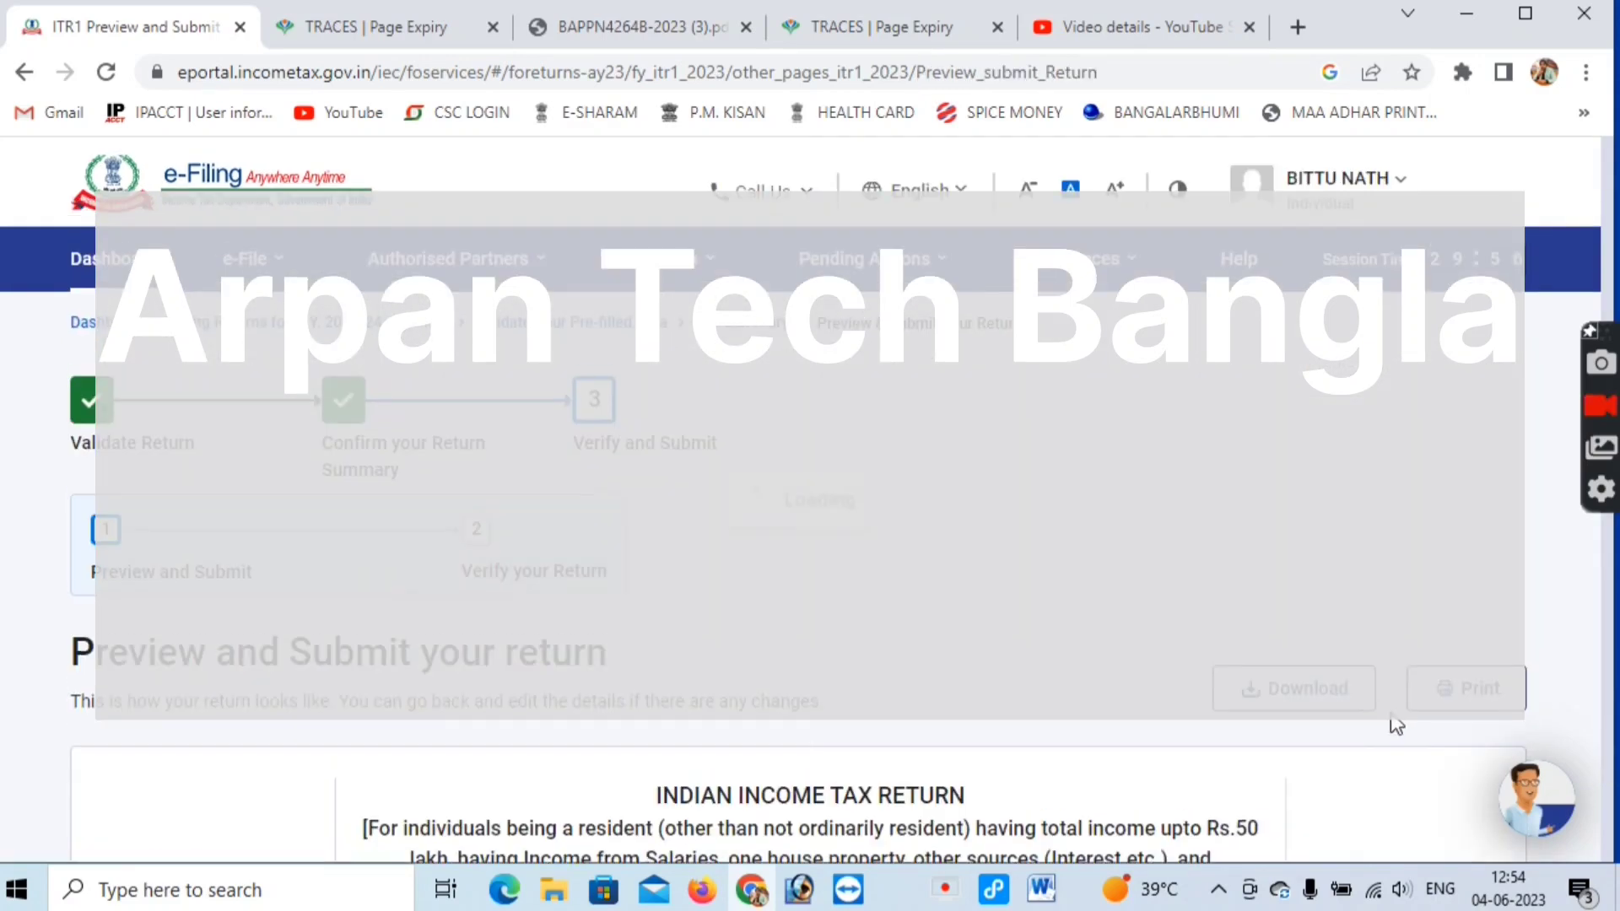
- Examine the general information, income, deductions and tax computation in the ITR-1 preview and proceed to validation
scroll(1115, 619, down, 5)
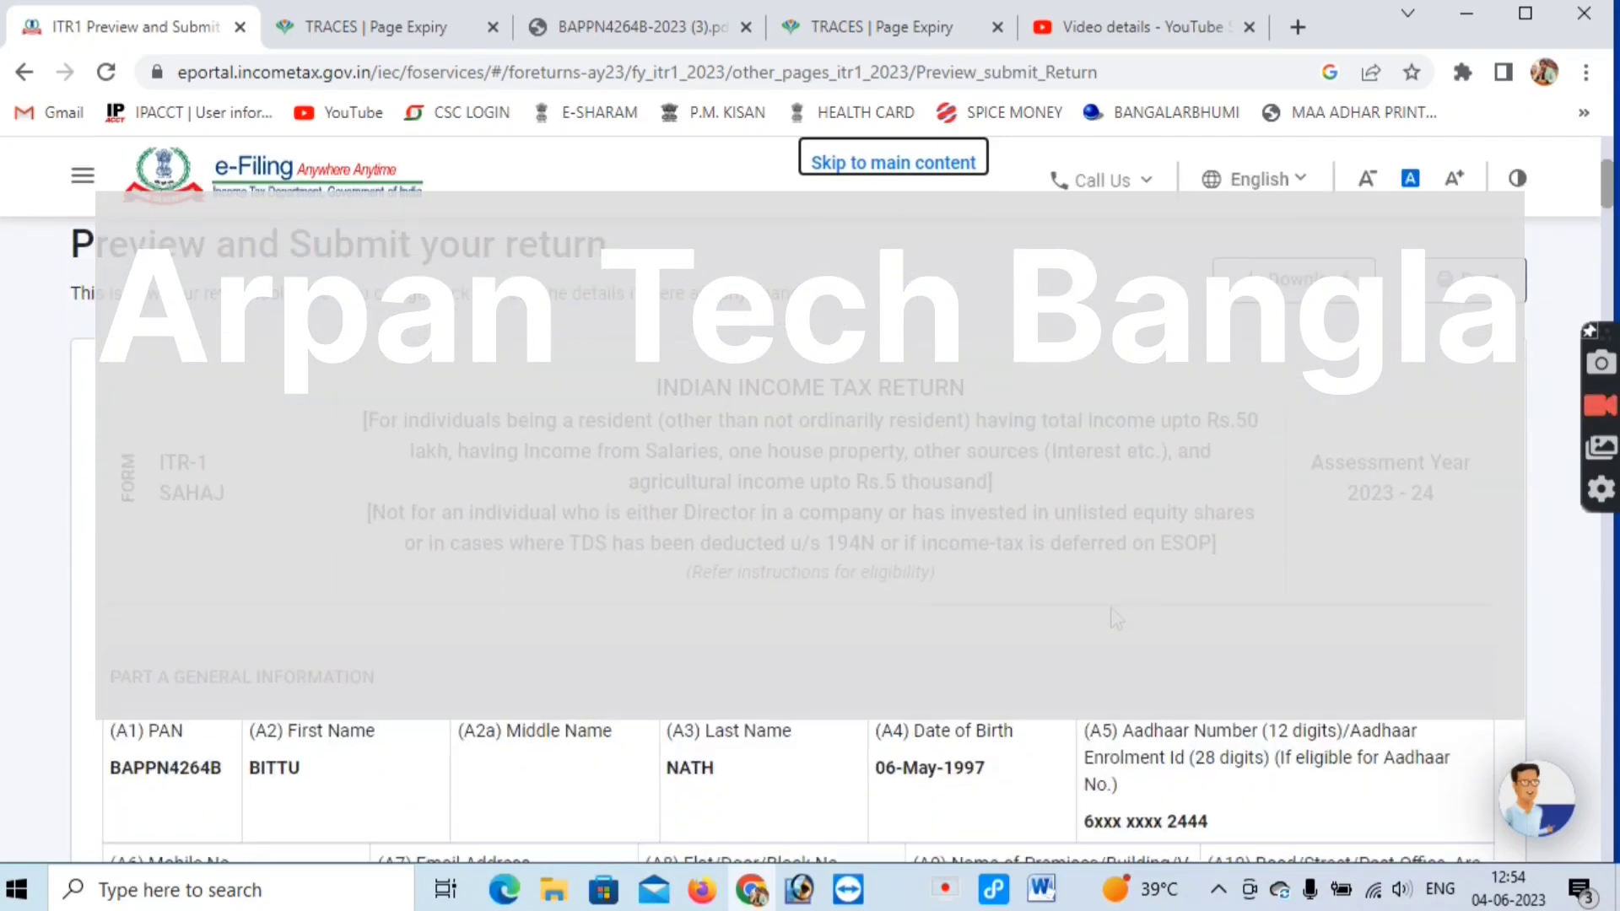
scroll(1115, 619, down, 10)
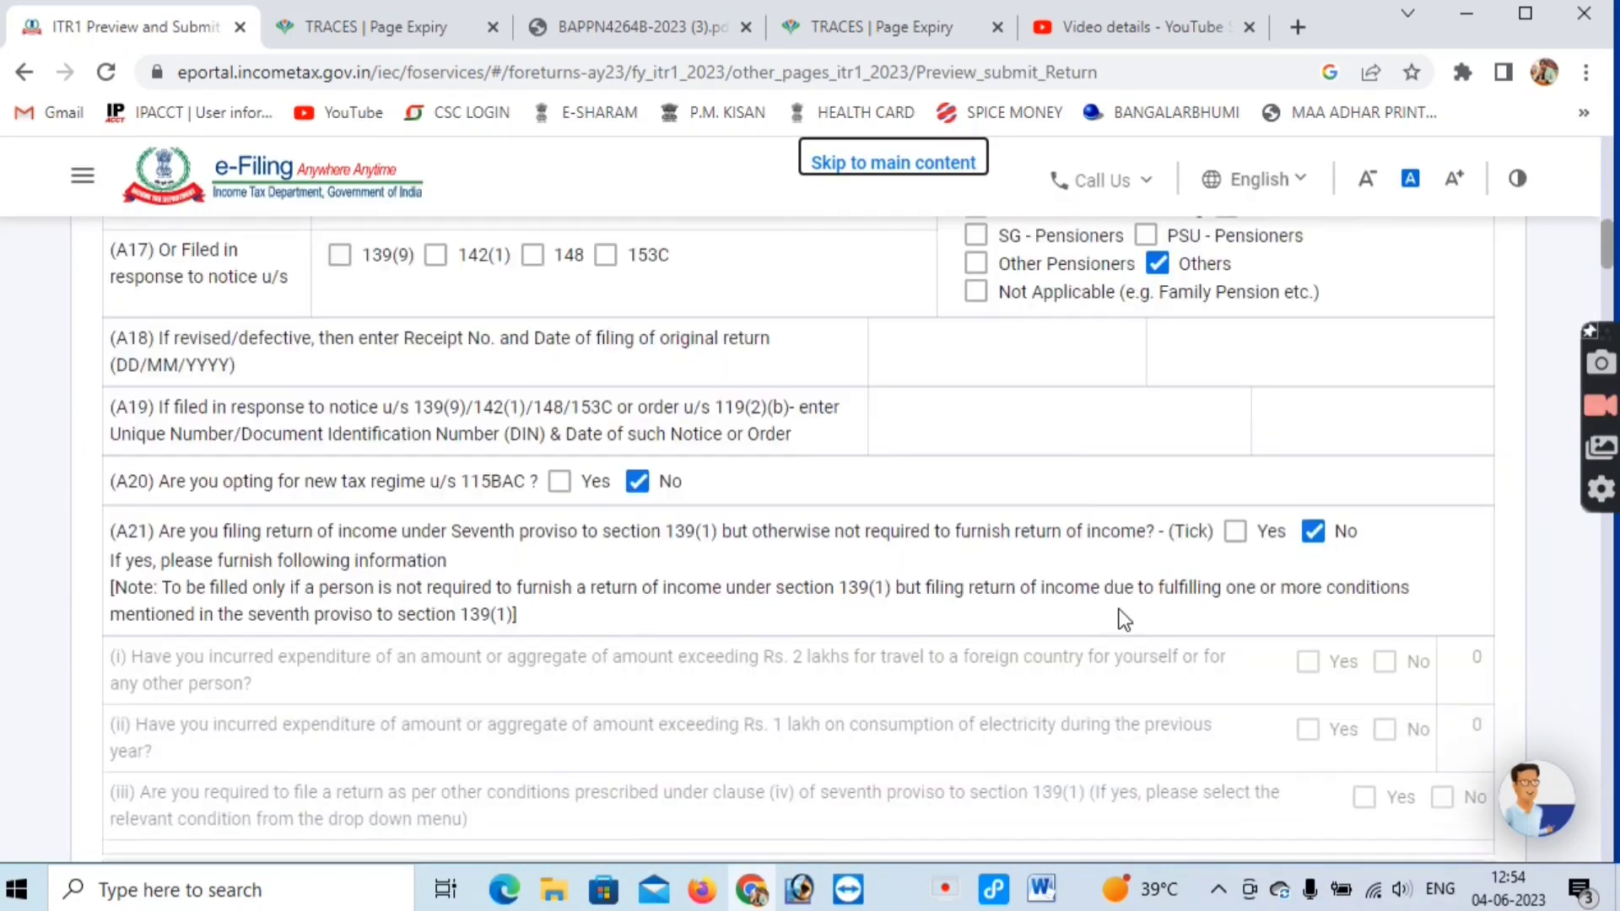
scroll(1123, 620, down, 10)
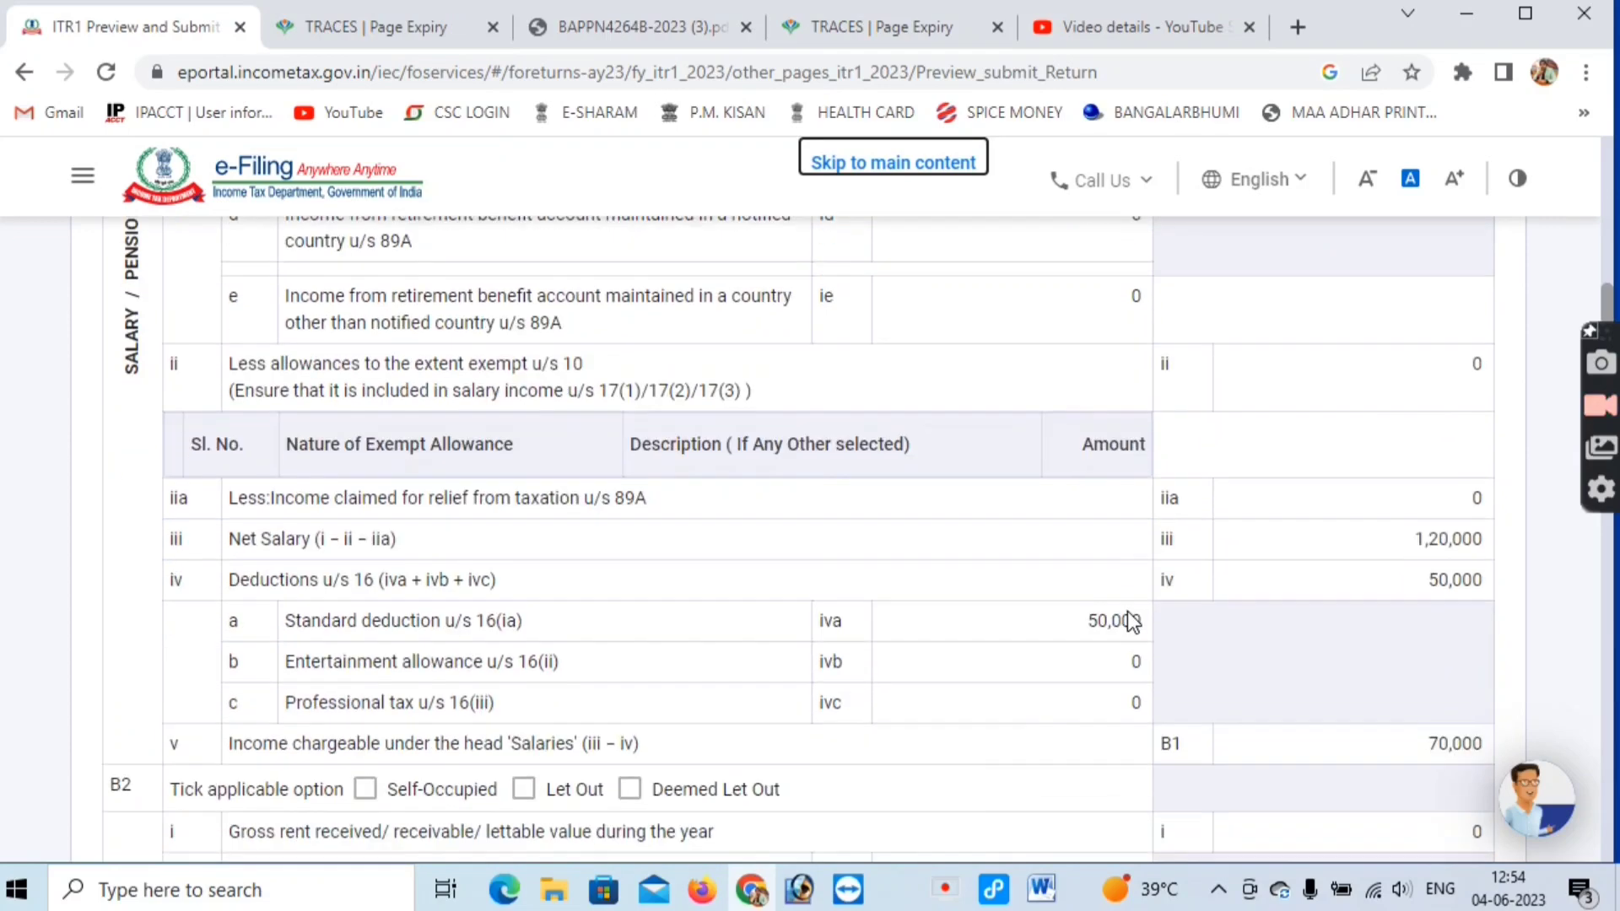
scroll(1130, 621, down, 7)
scroll(1130, 621, up, 4)
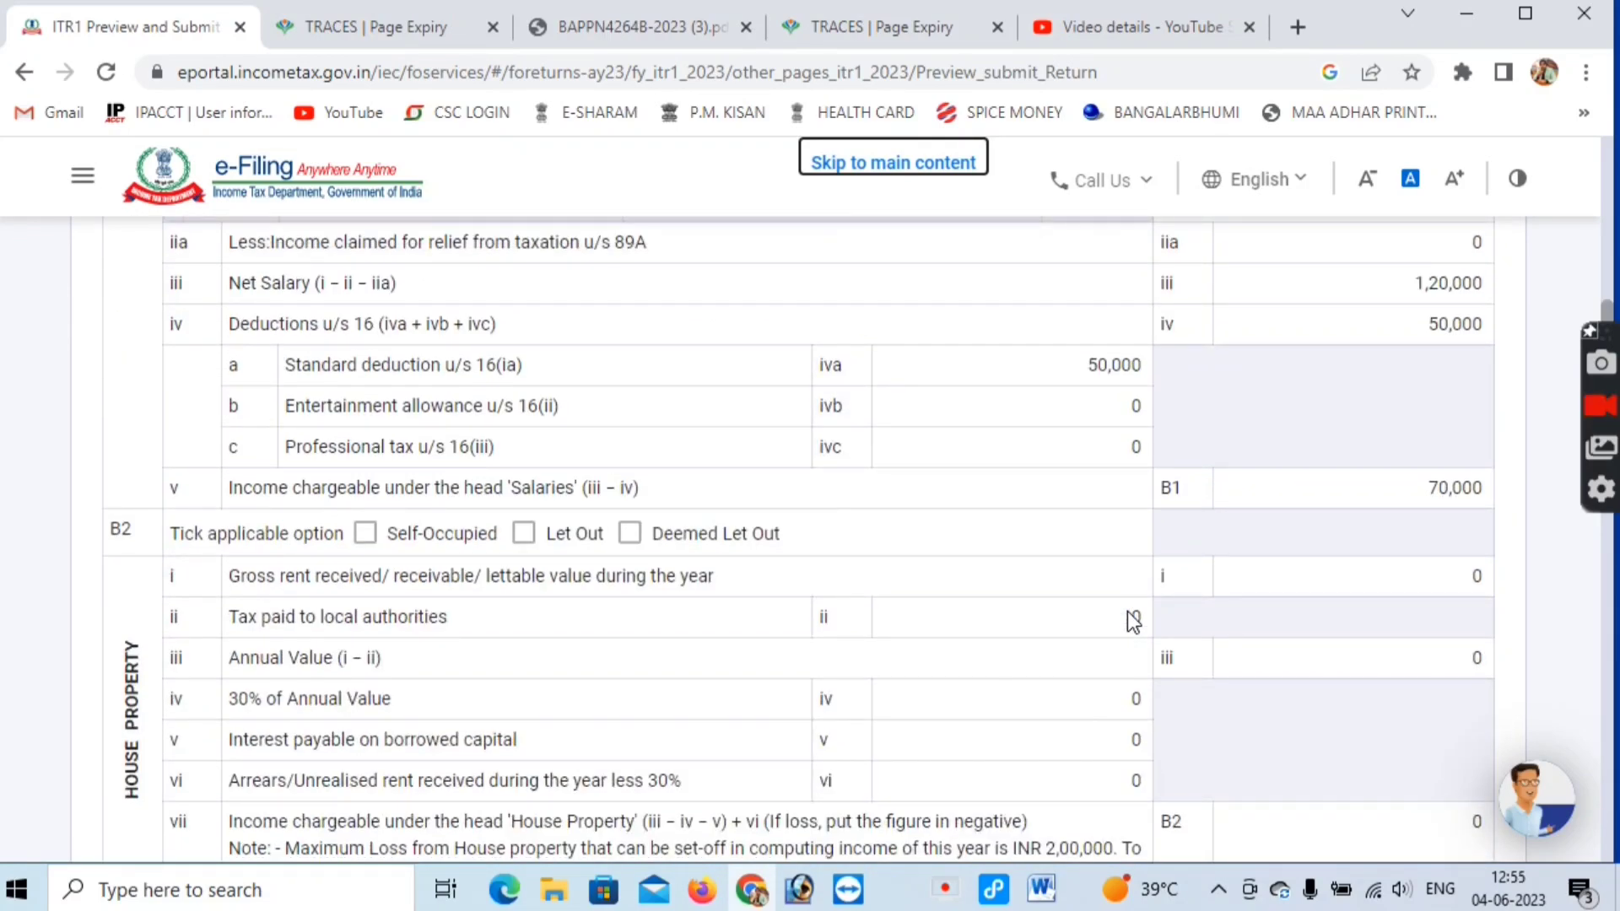
scroll(1133, 622, down, 9)
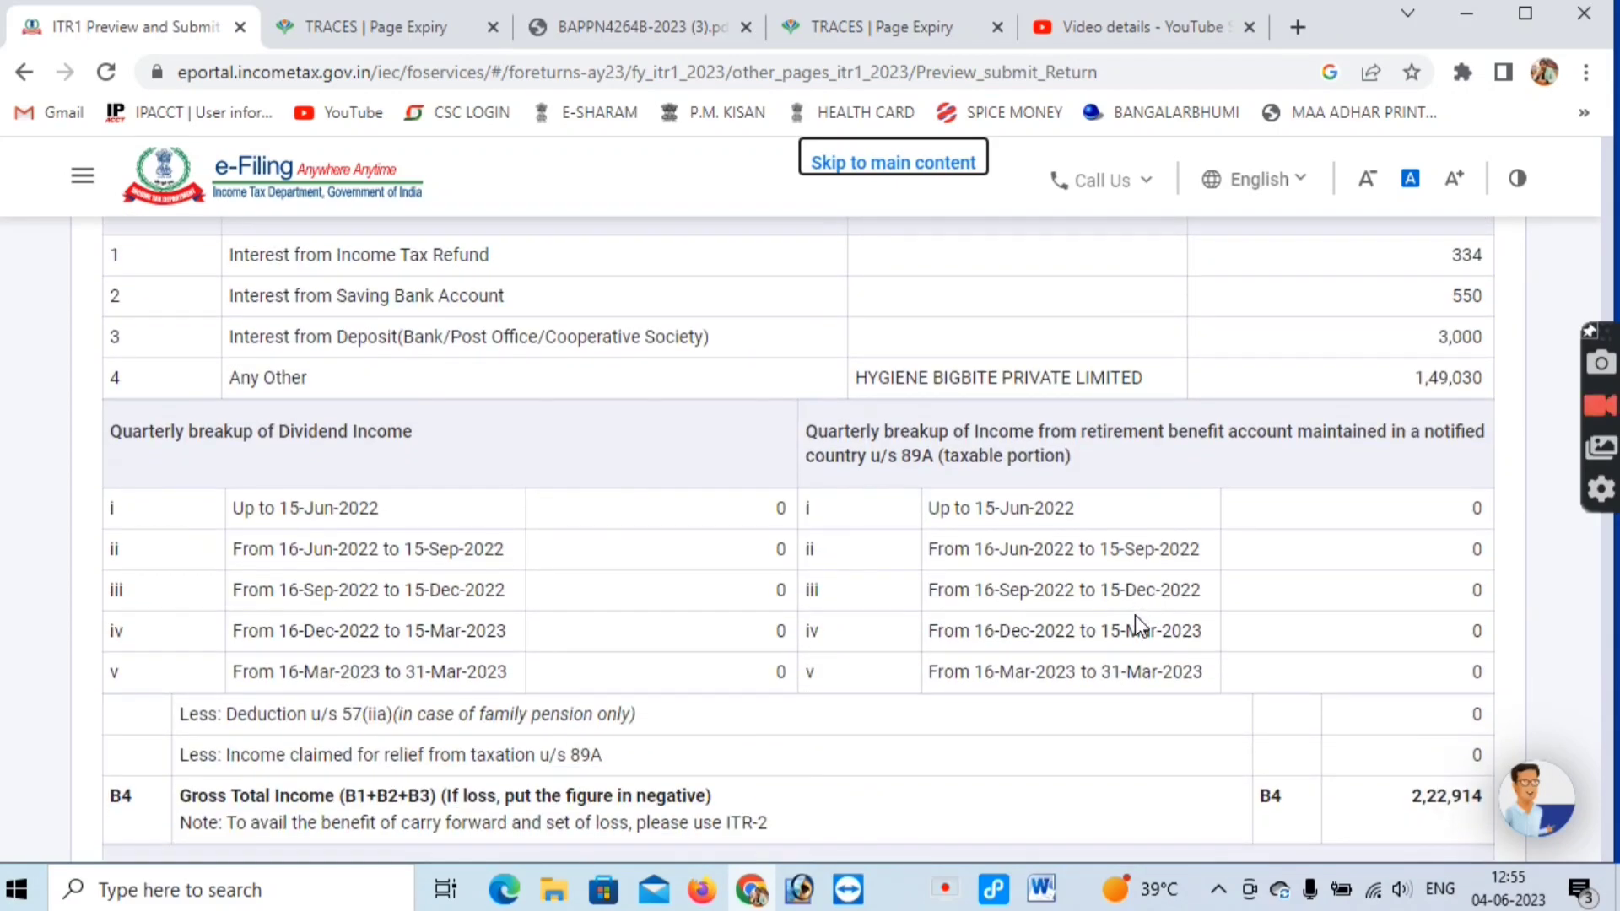
scroll(1136, 617, down, 2)
scroll(1139, 622, down, 18)
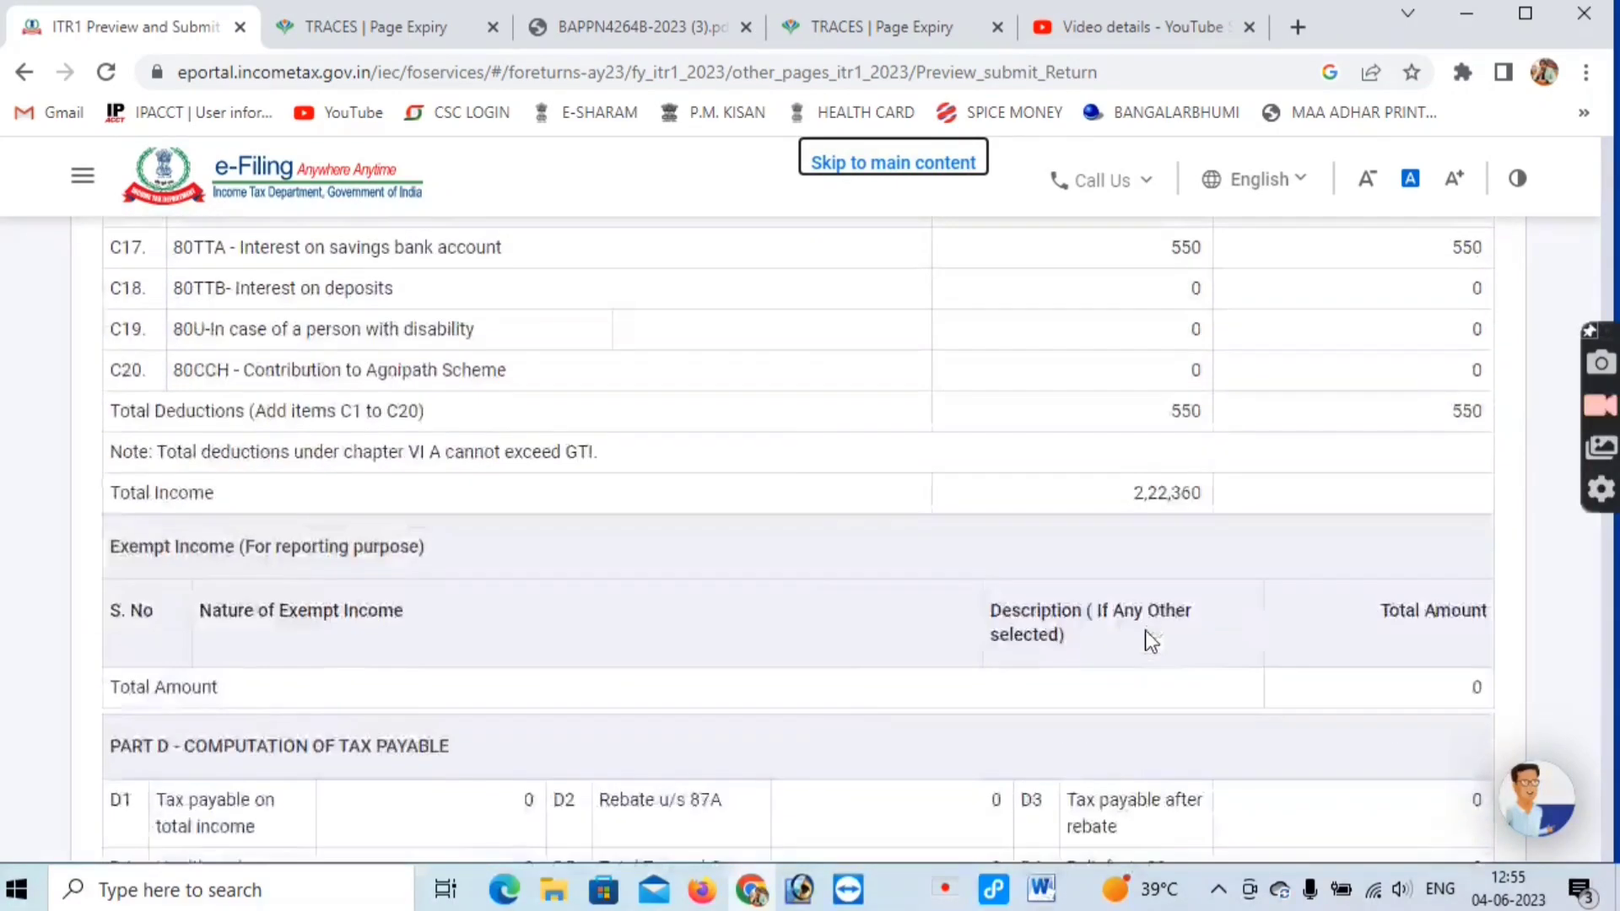
scroll(1146, 632, down, 20)
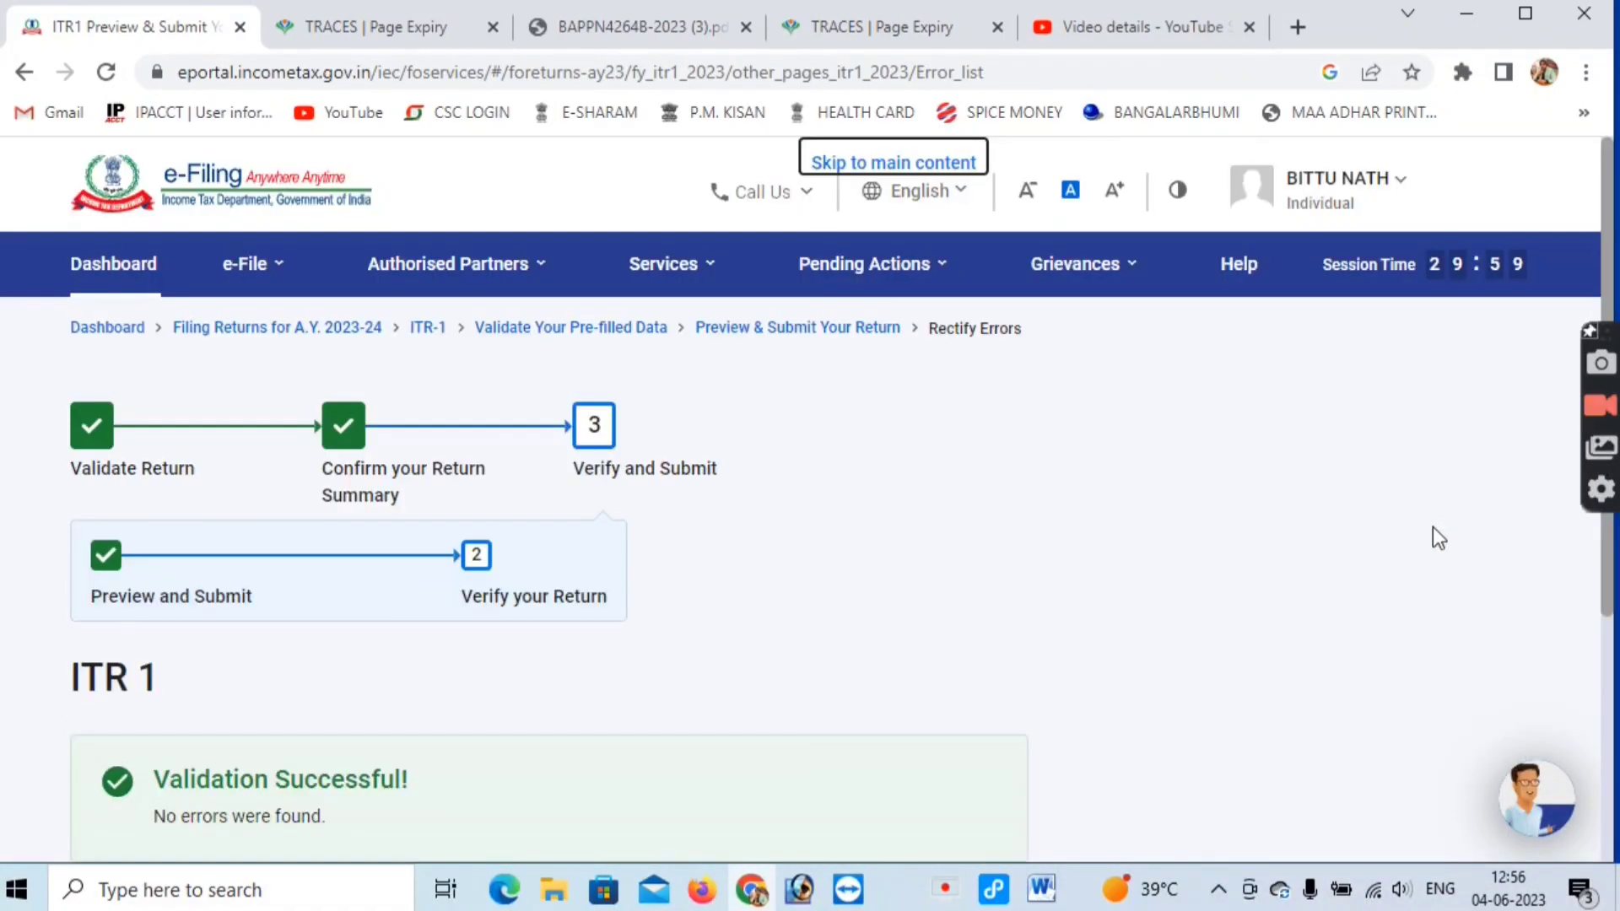
- Proceed to verification of the validated return, choose e-Verify Now as the verification method and continue
scroll(696, 570, down, 5)
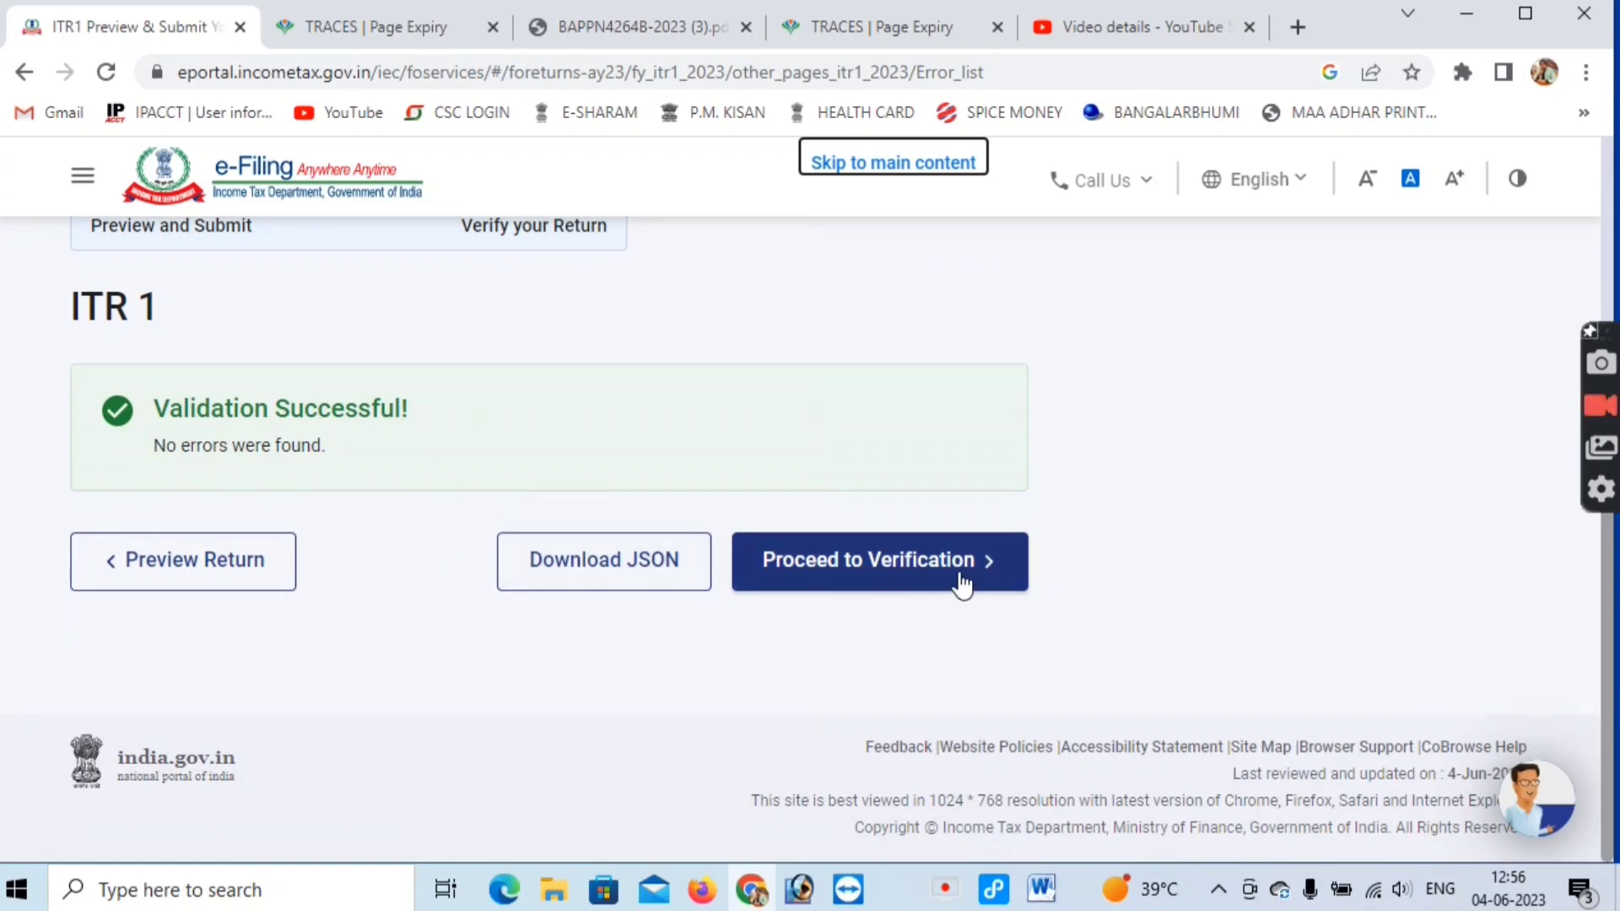
click(894, 568)
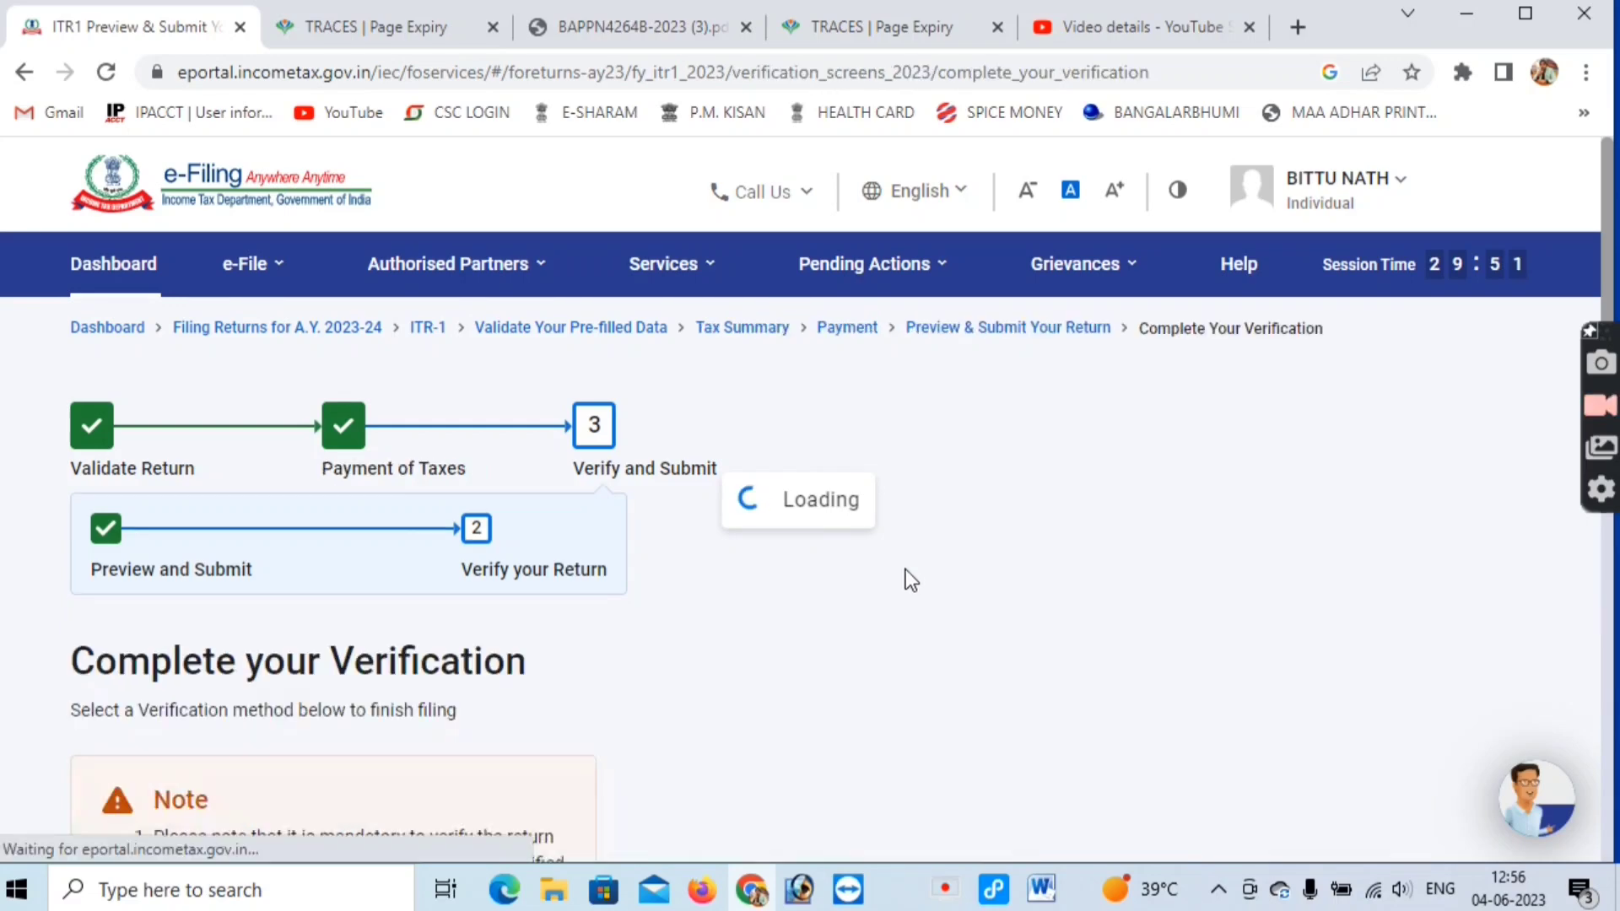
scroll(903, 575, down, 3)
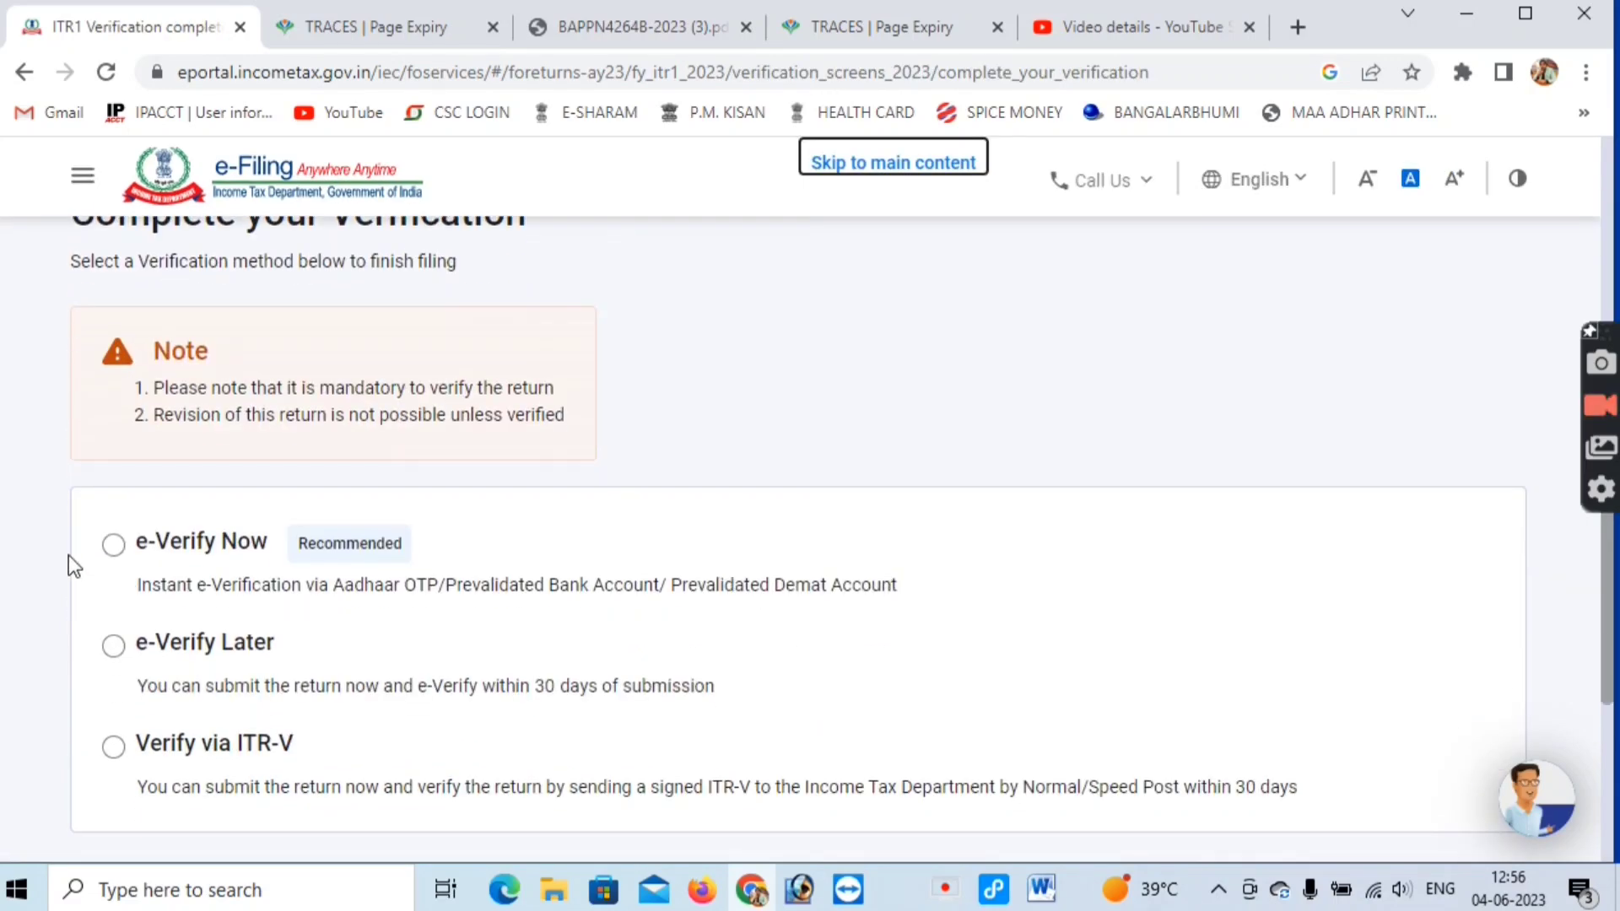
click(113, 544)
scroll(521, 547, down, 3)
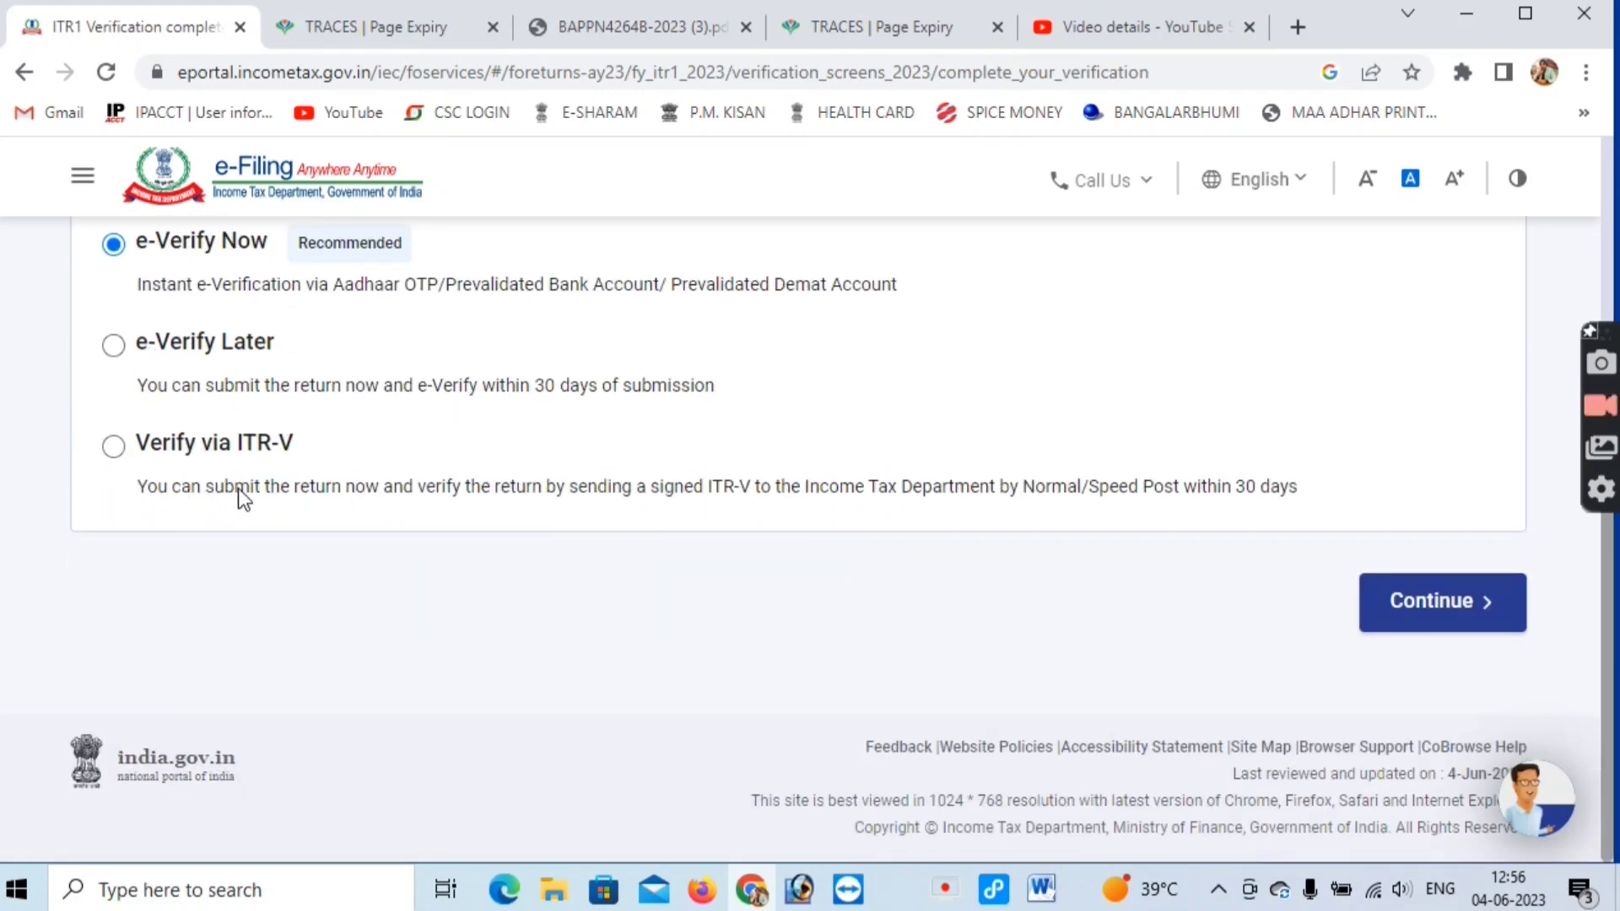
click(1440, 613)
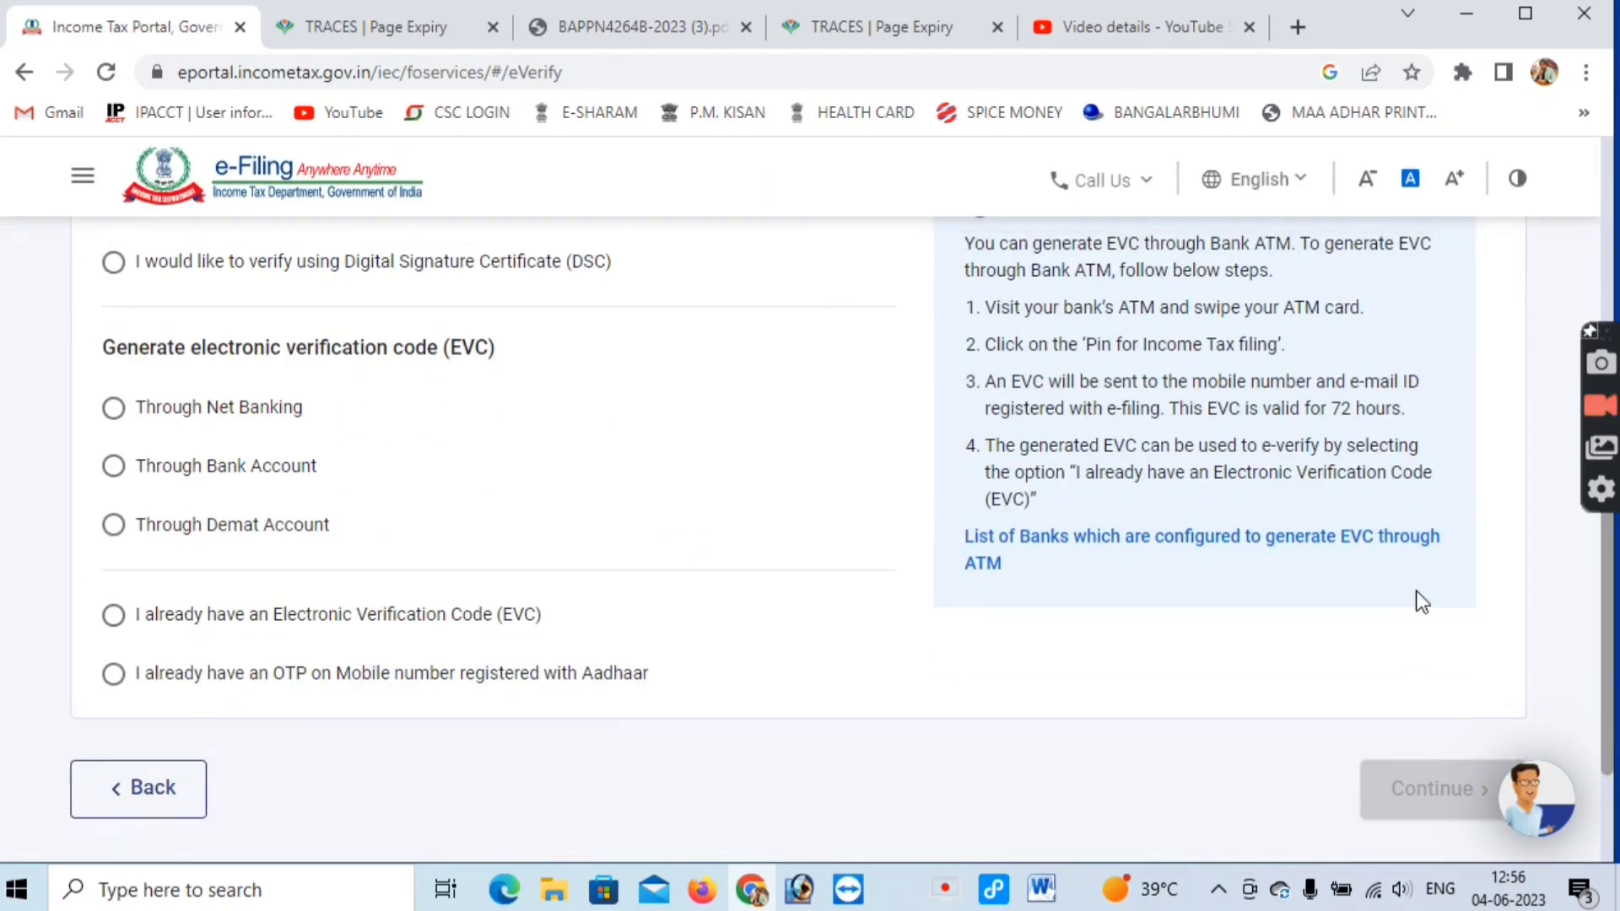
- Review the e-verification options and choose to generate the electronic verification code (EVC) through the bank account
scroll(849, 572, up, 3)
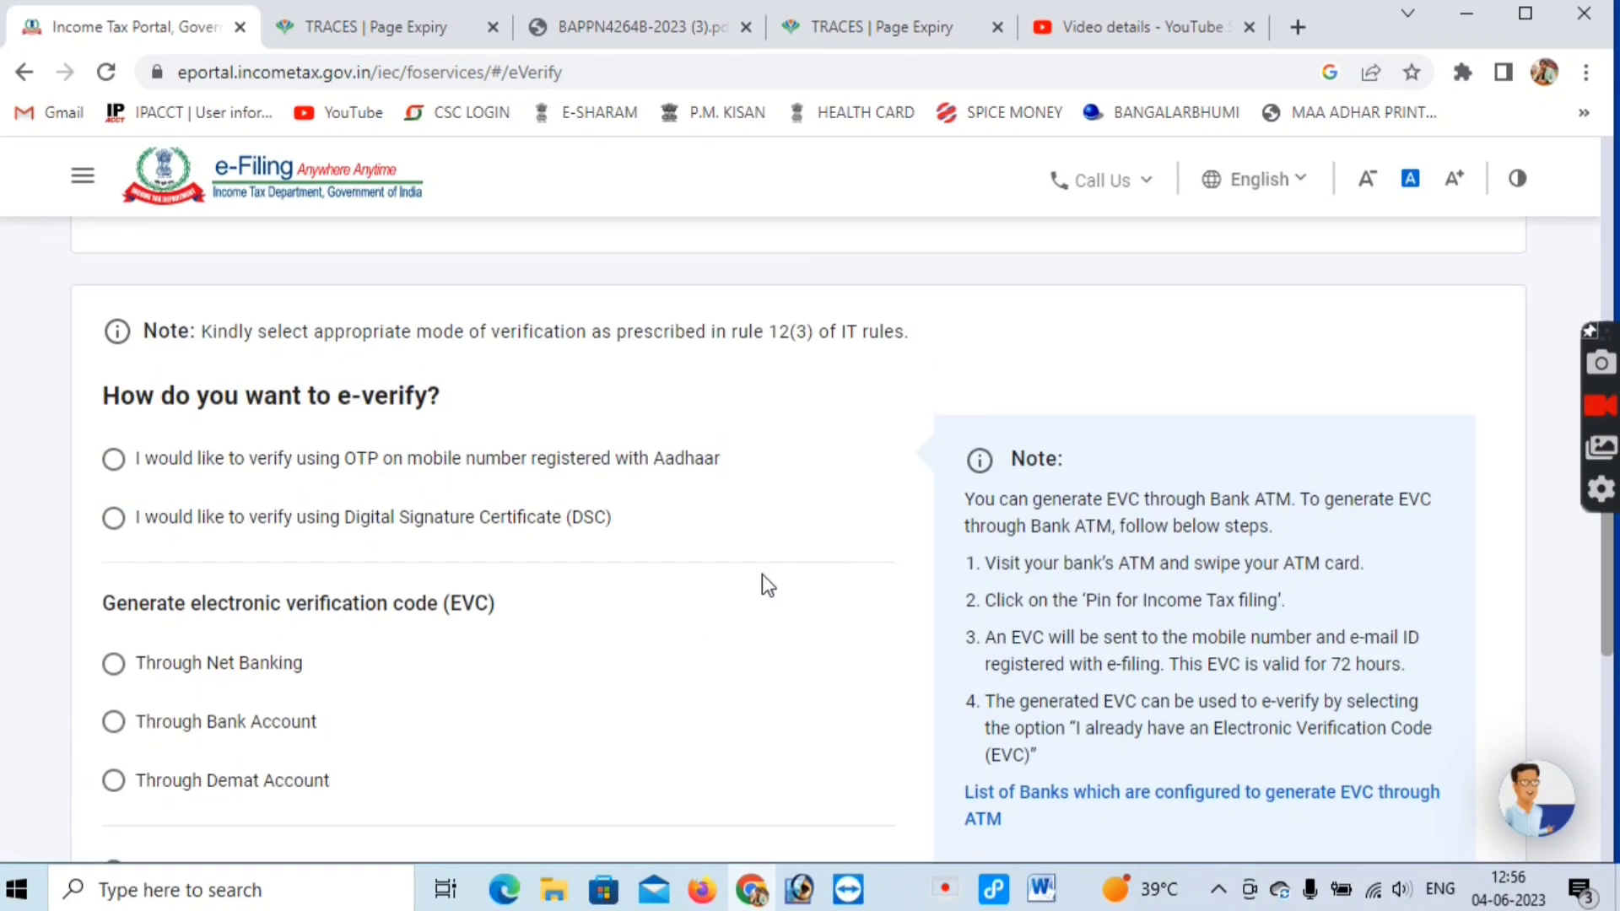
scroll(307, 560, down, 2)
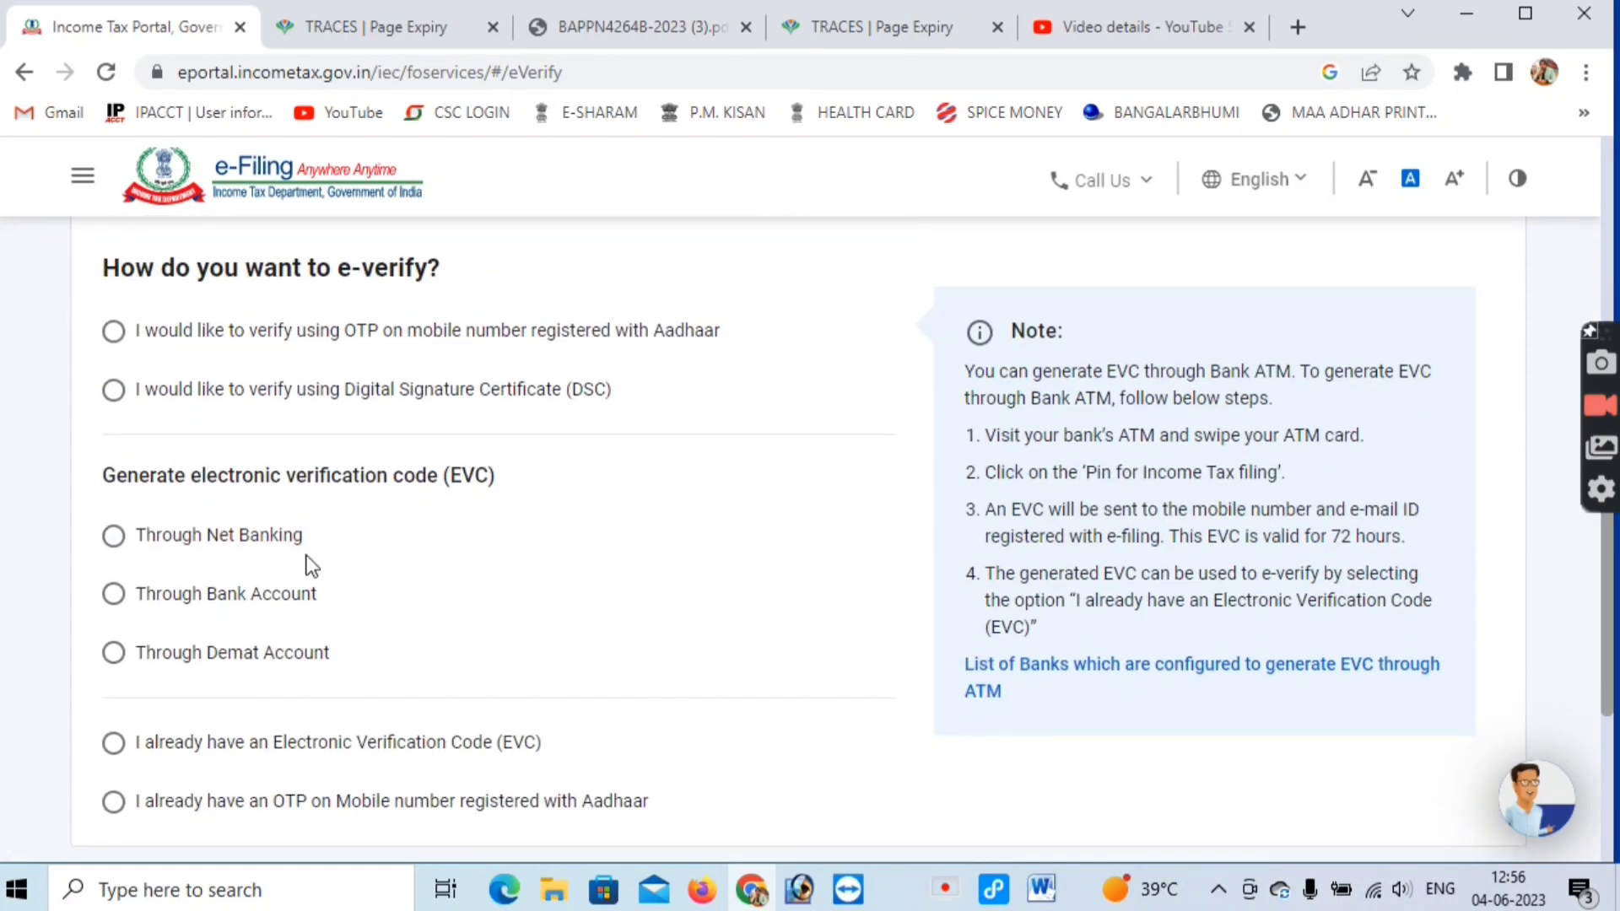
click(112, 595)
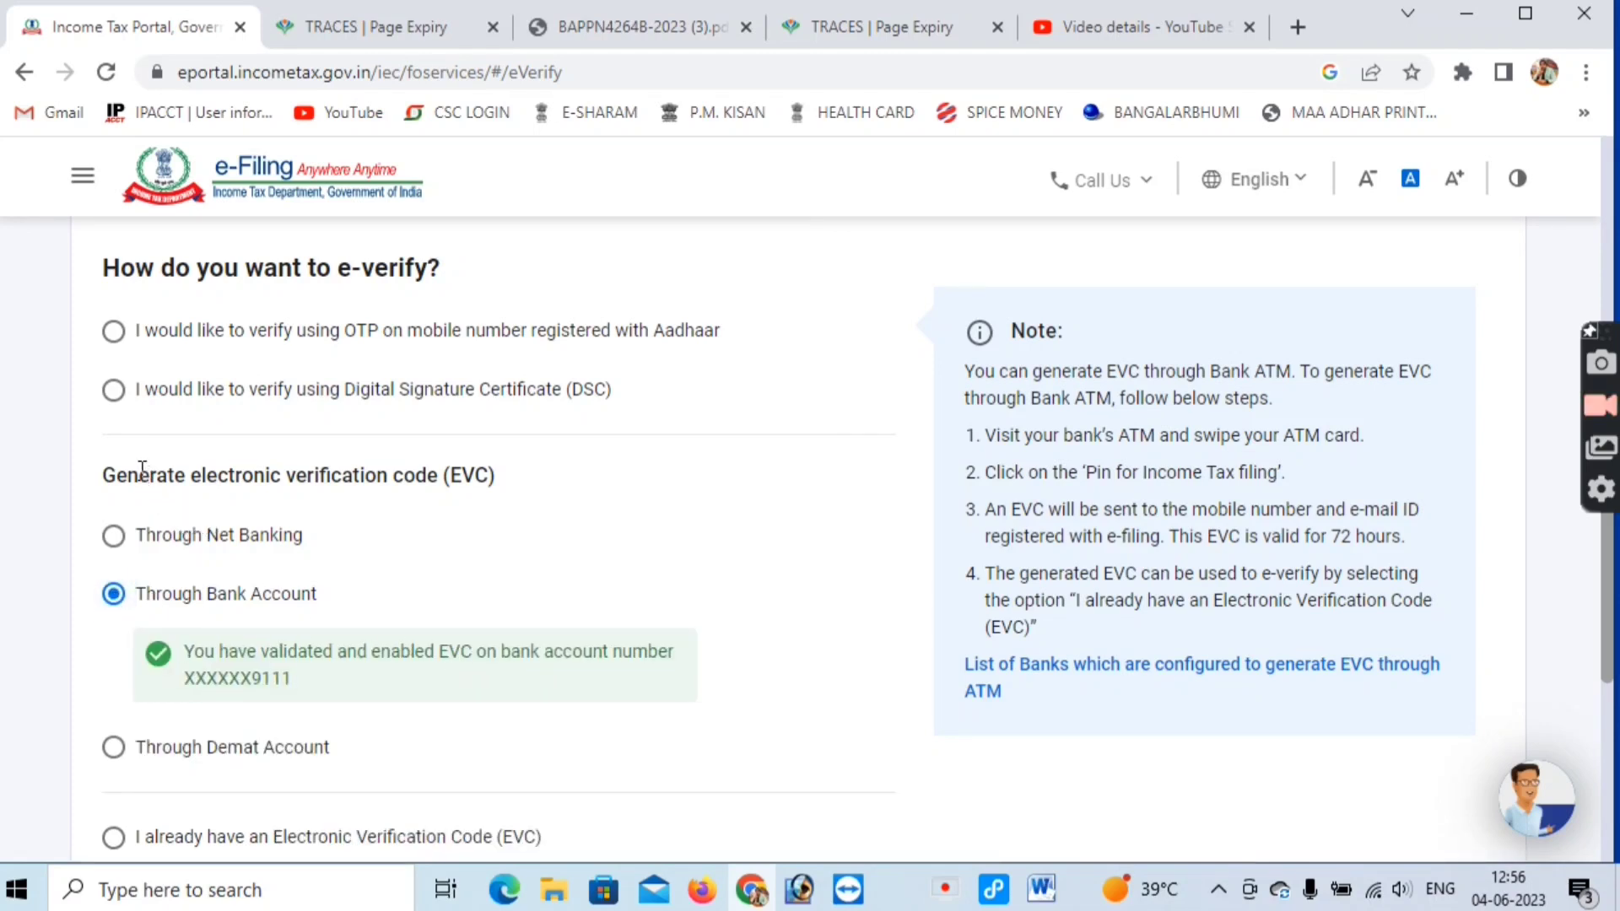
- Switch e-verification to OTP on the Aadhaar-registered mobile number and generate the Aadhaar OTP with consent to validate the Aadhaar details
click(113, 331)
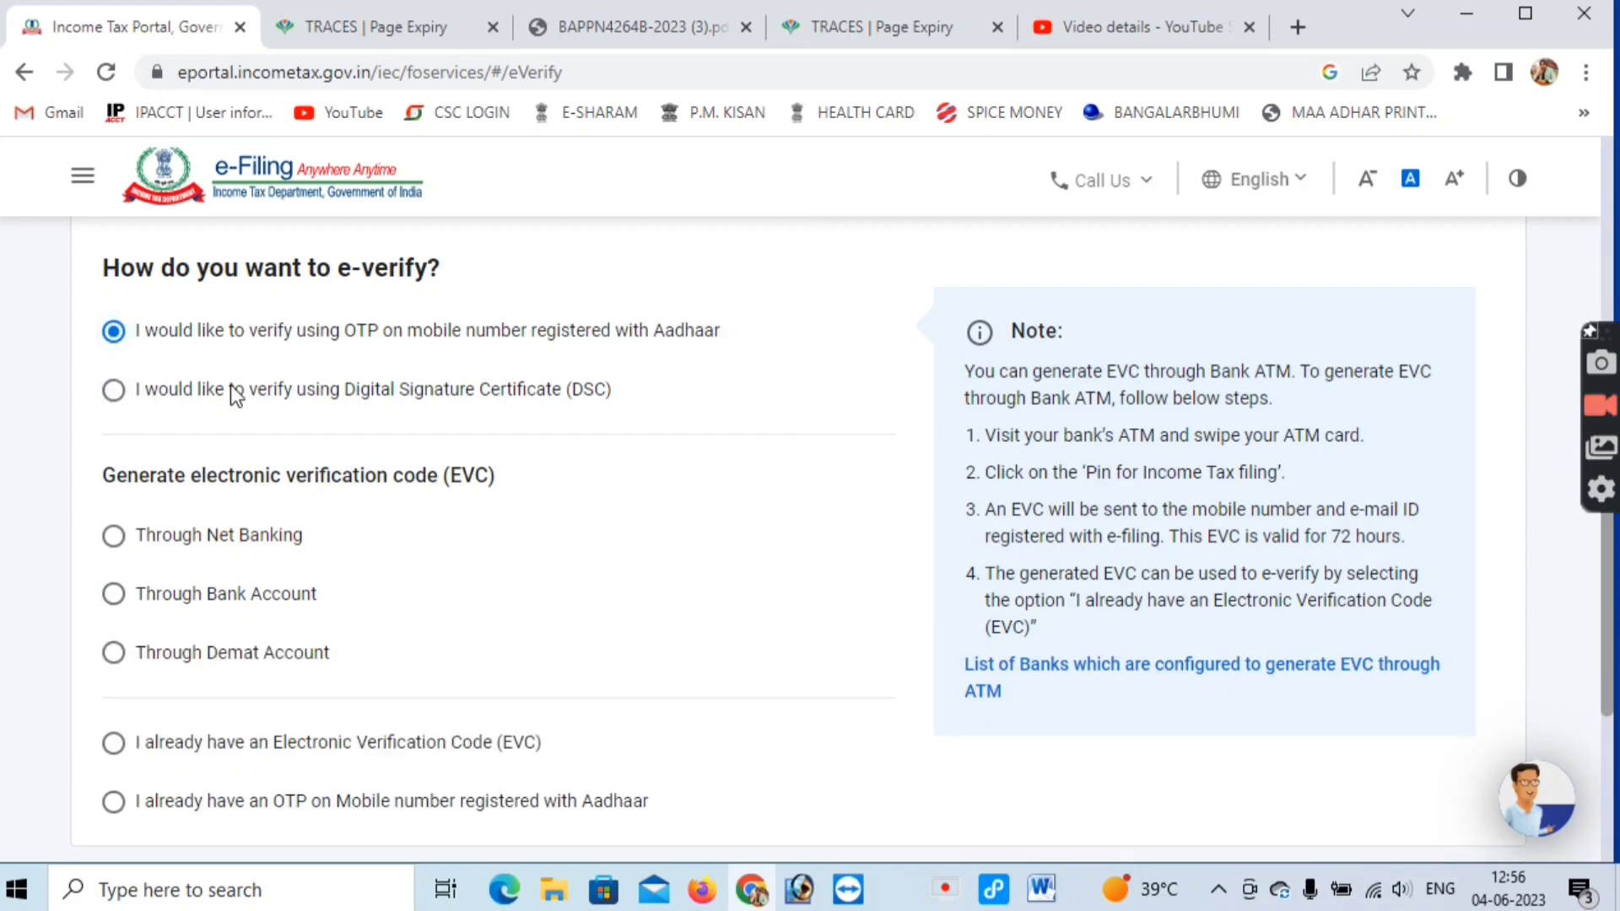
scroll(447, 472, down, 2)
click(1420, 660)
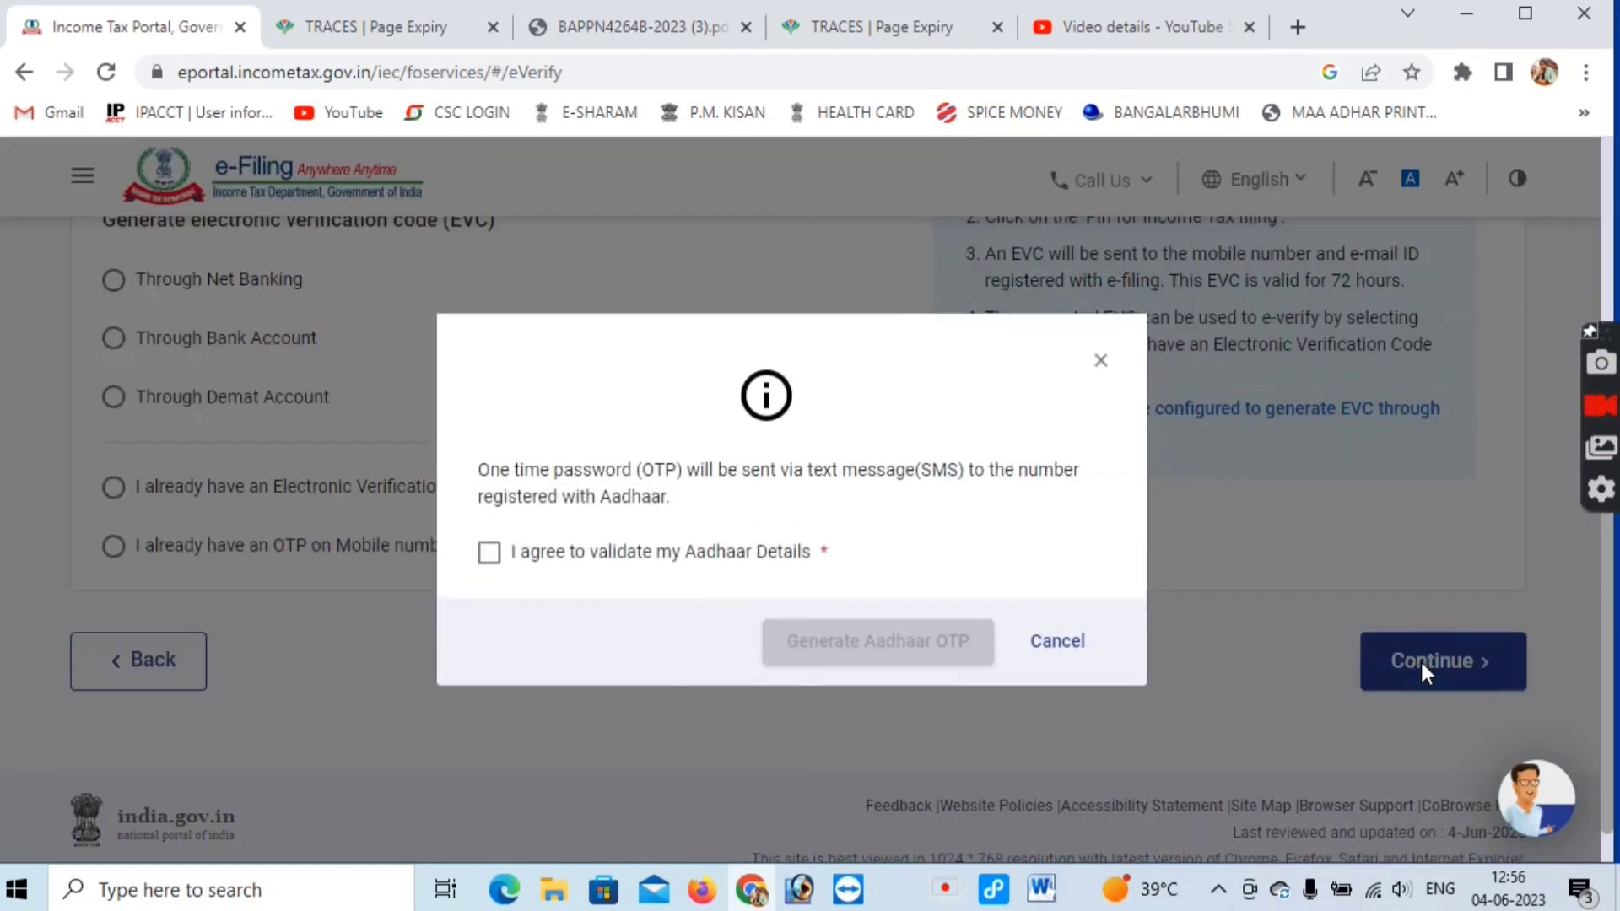
click(491, 554)
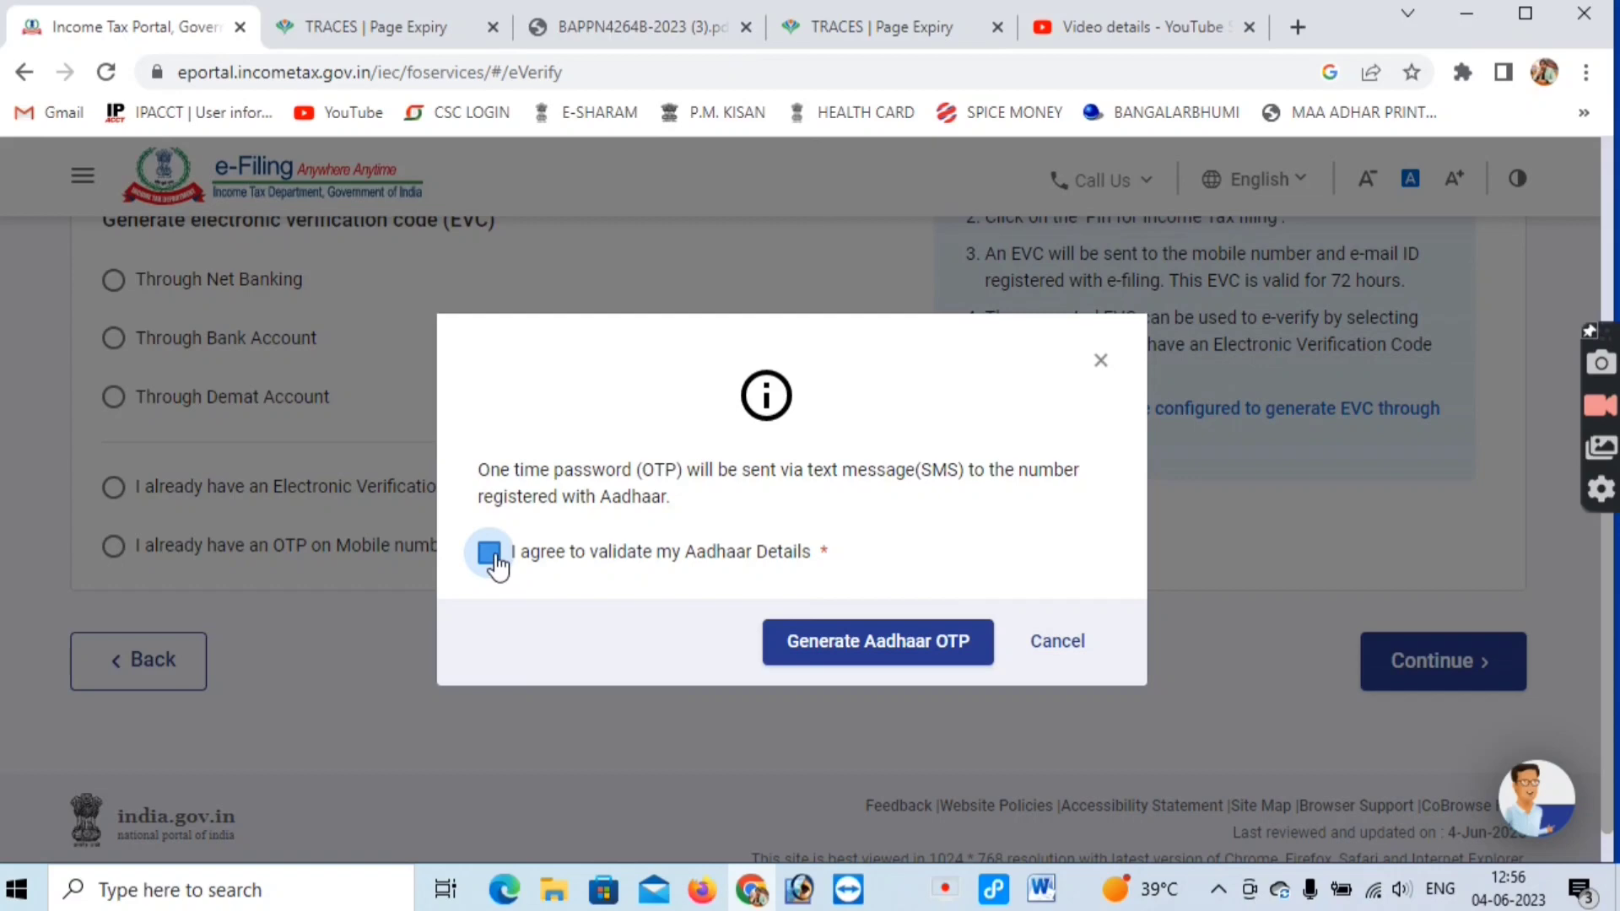
click(851, 655)
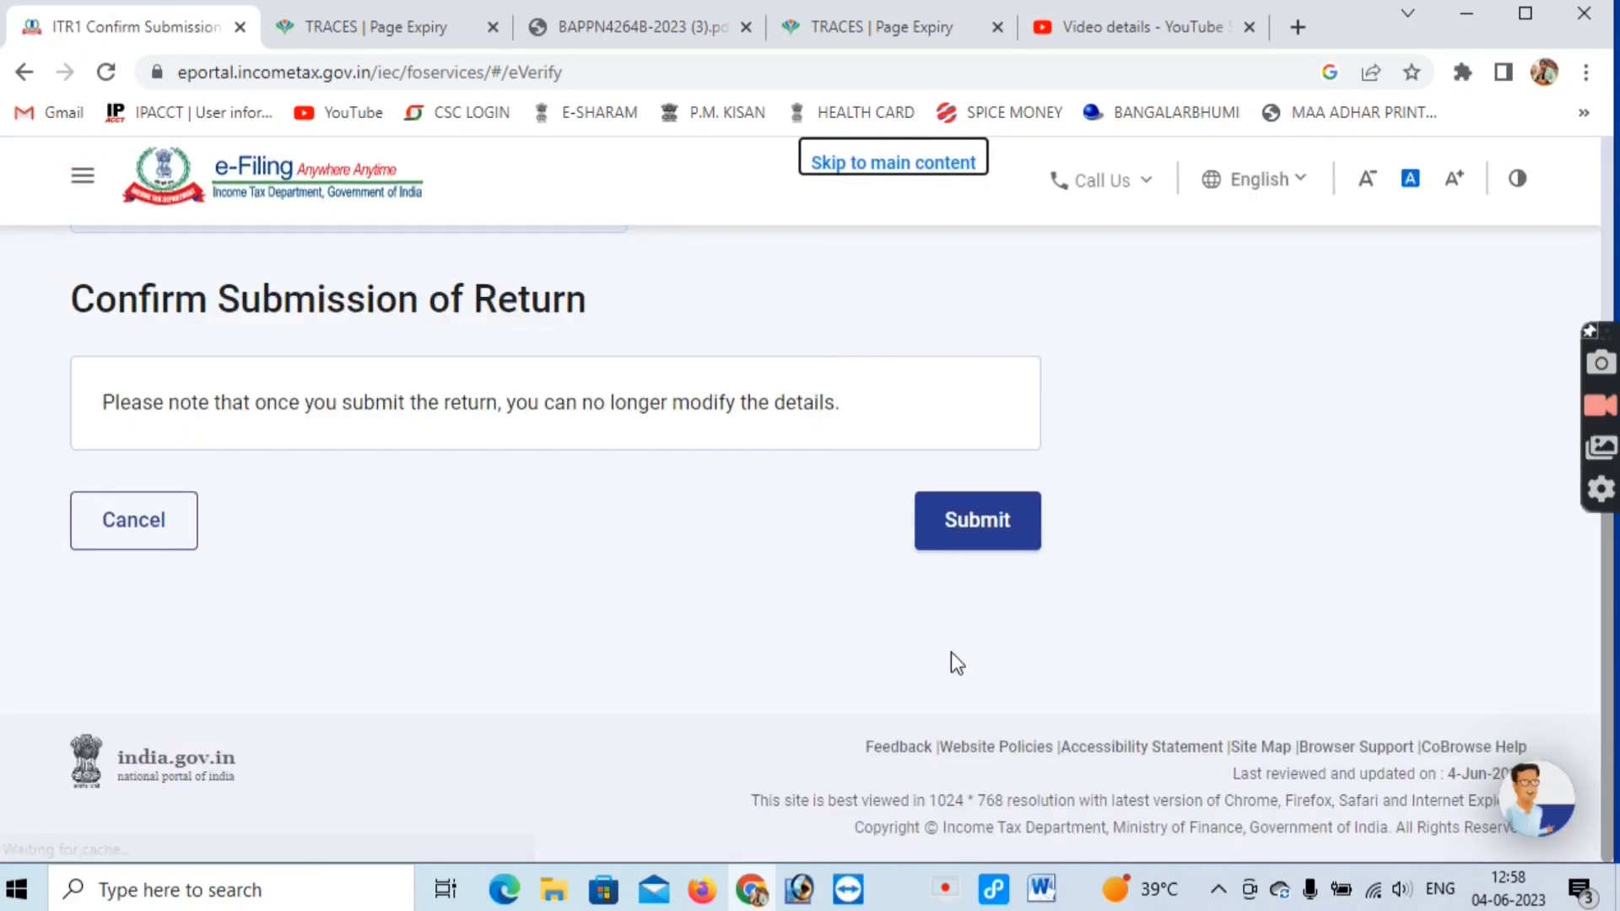
- Confirm the submission of the return and download its filing receipt
click(981, 543)
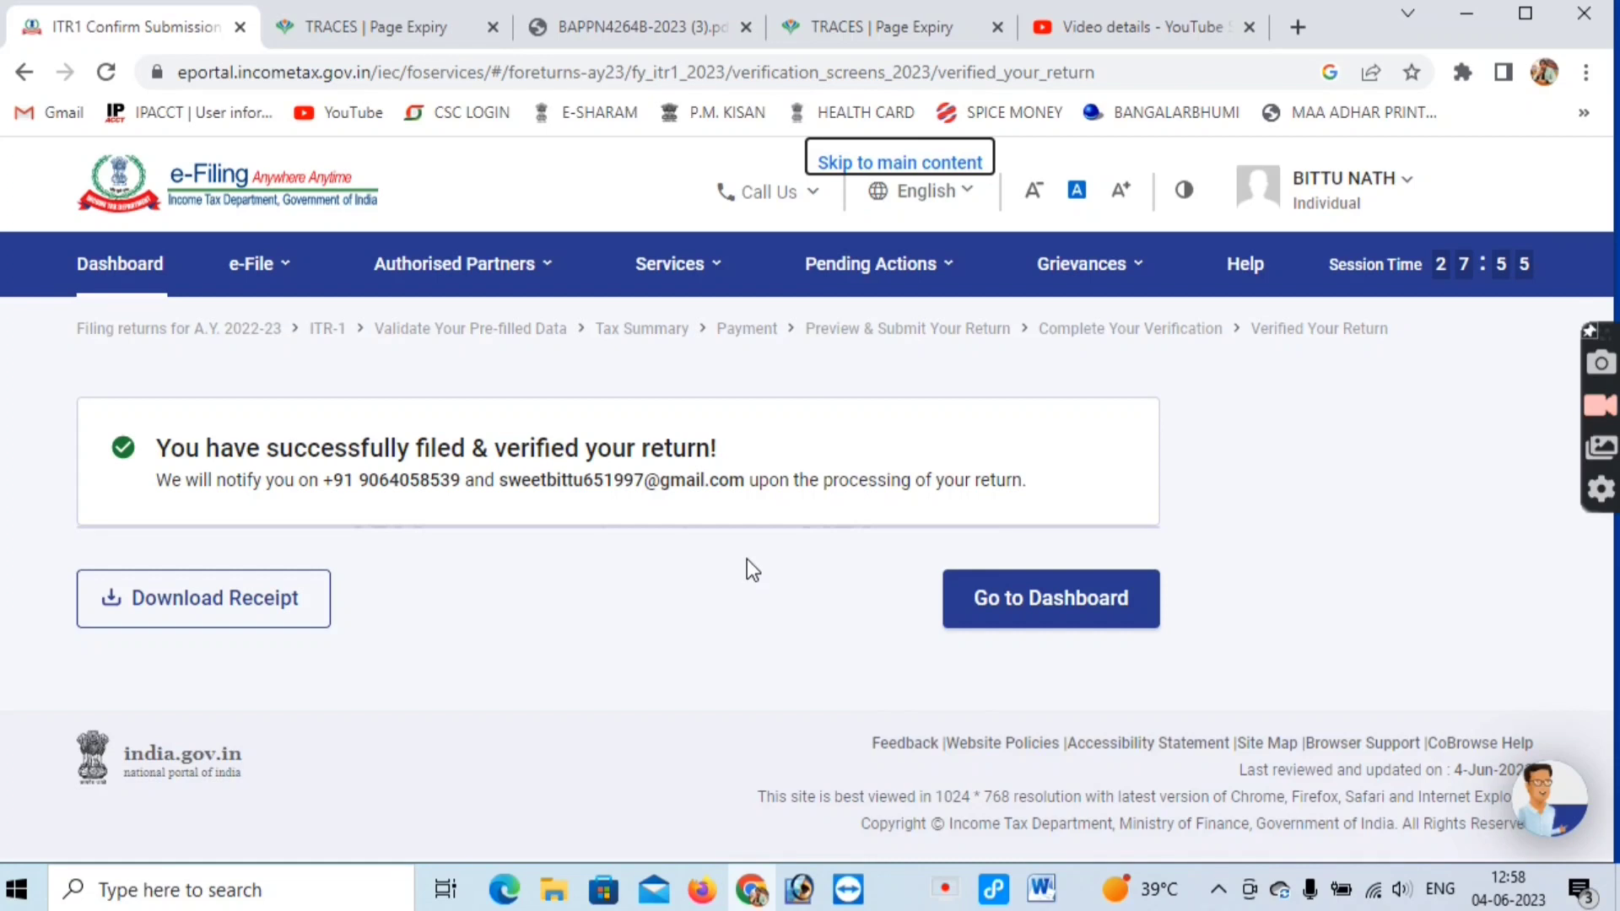
click(266, 622)
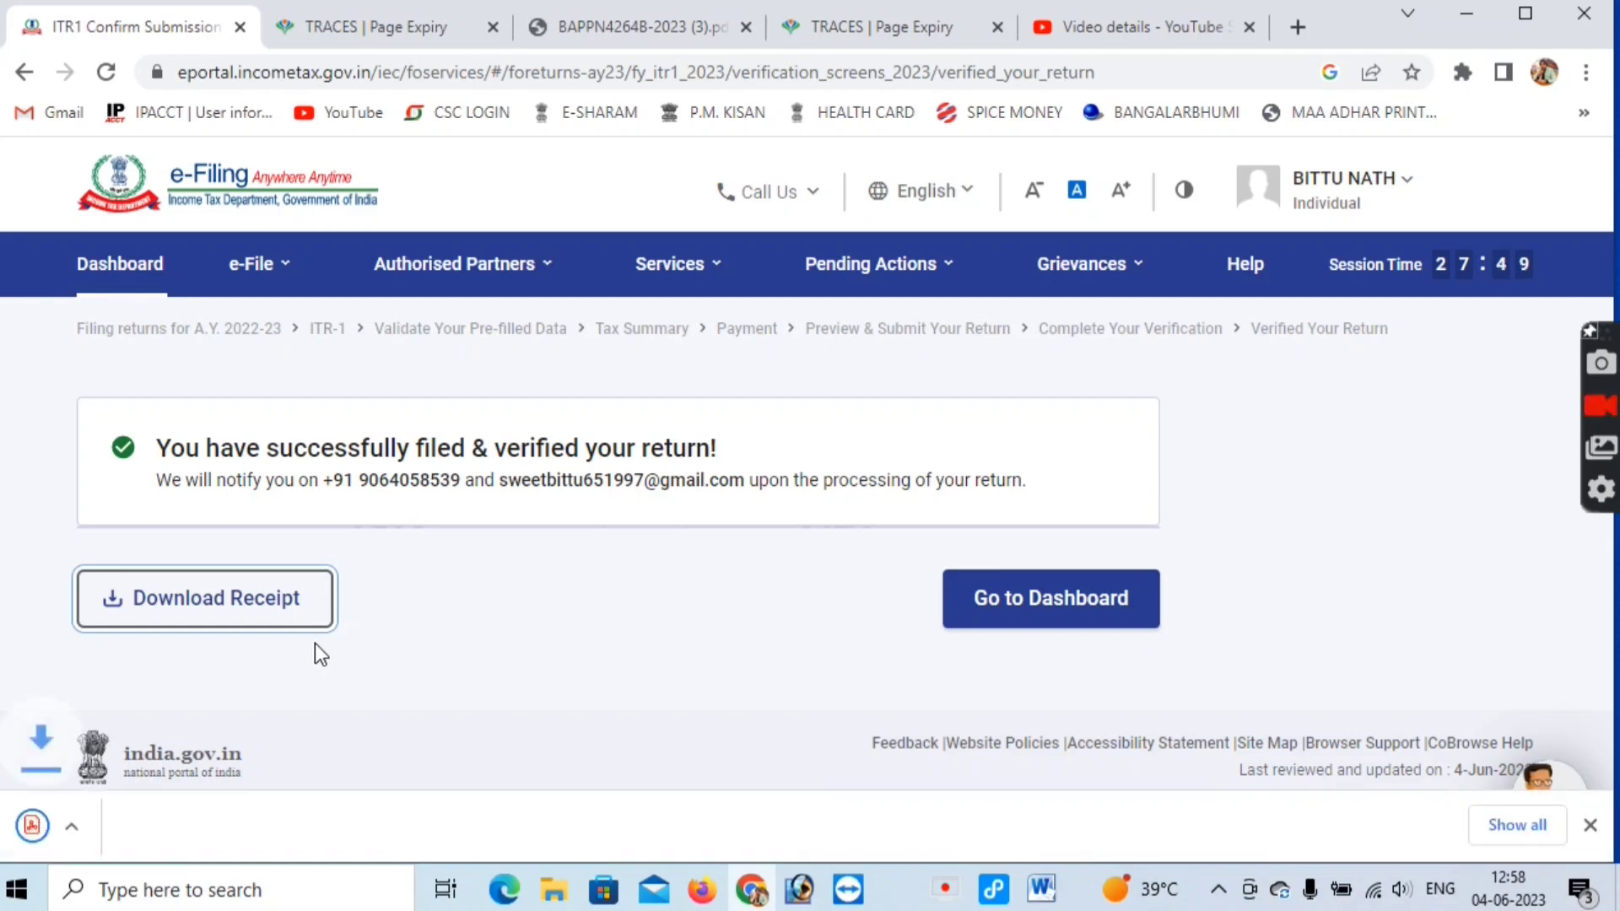
- View the filed income tax returns, examine the status of the A.Y. 2023-24 and A.Y. 2022-23 filings, and return to the dashboard
mouse_move(269, 276)
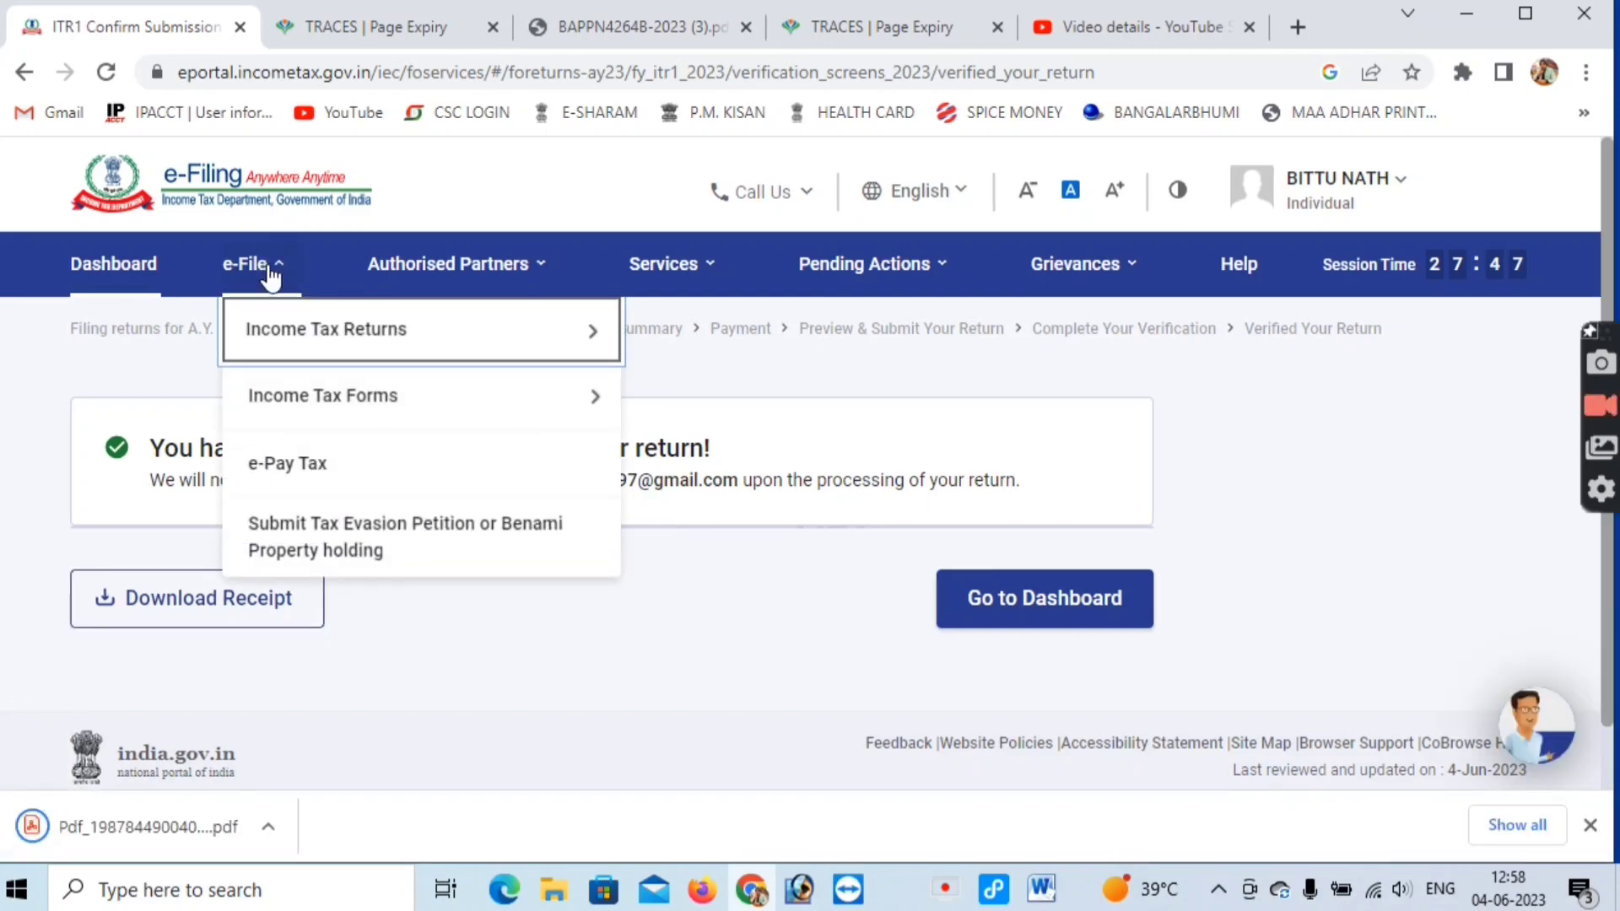
mouse_move(278, 334)
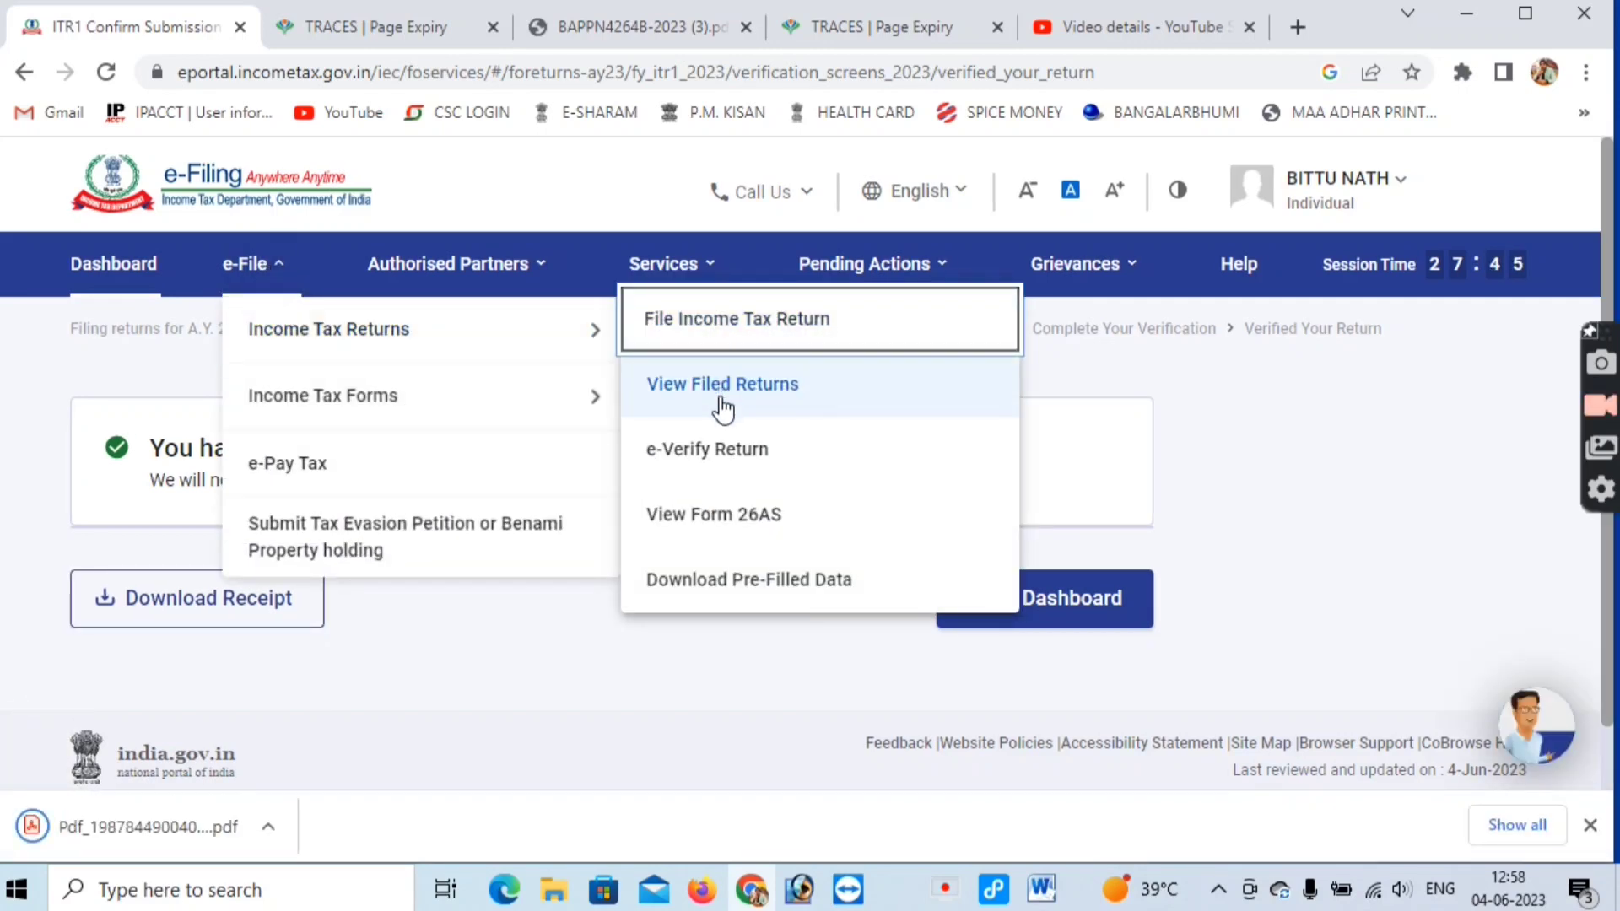
click(751, 393)
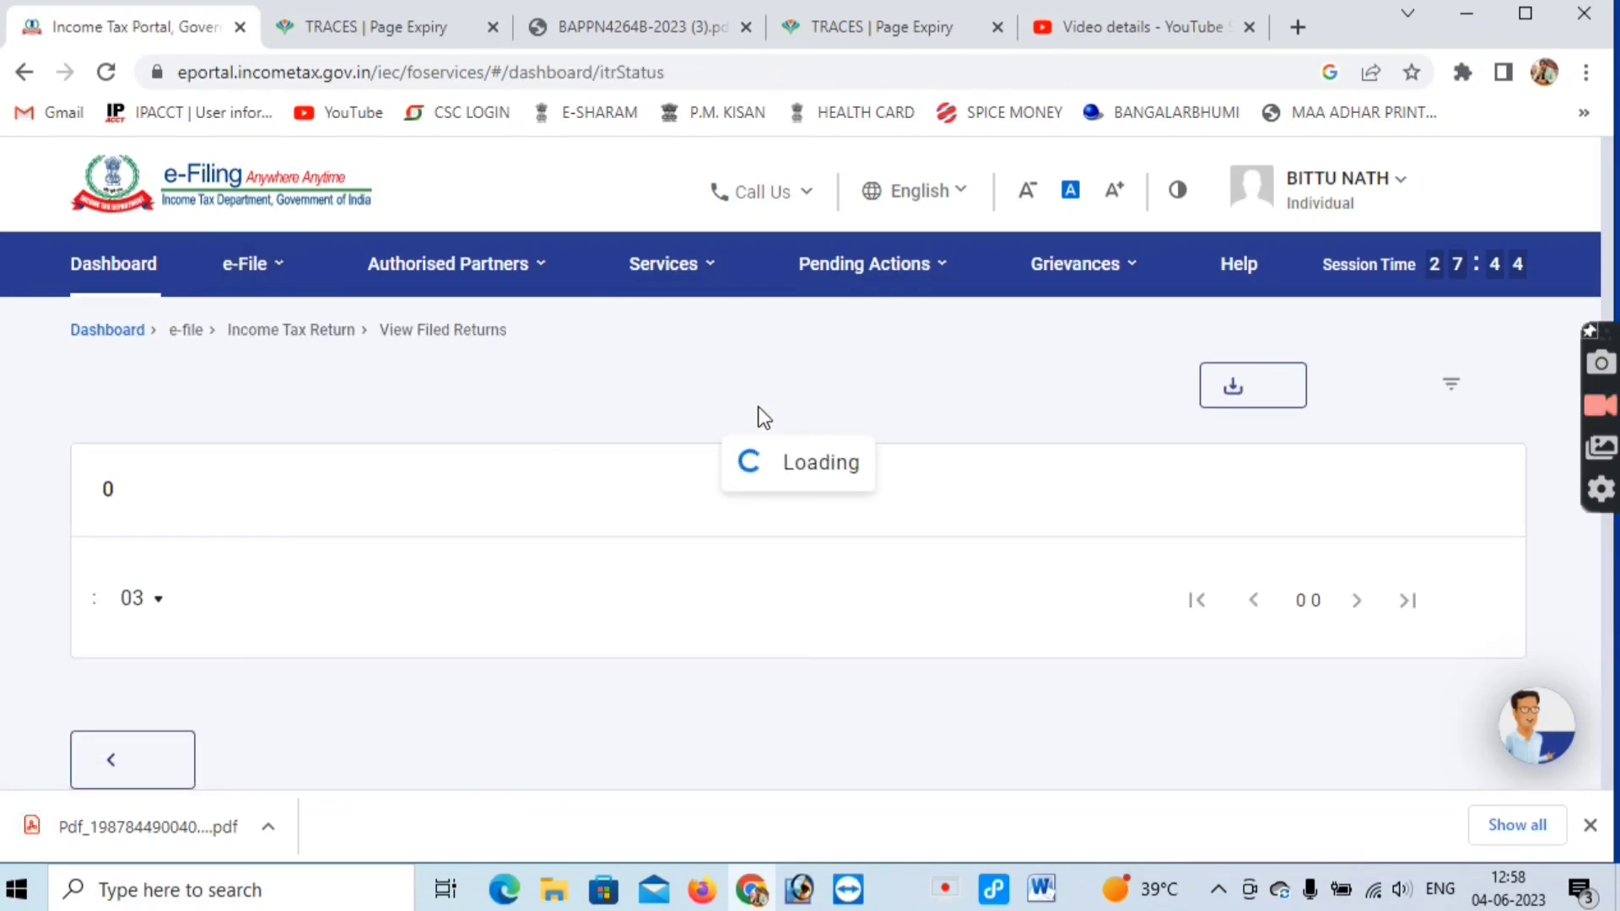
scroll(781, 555, down, 2)
scroll(781, 555, down, 4)
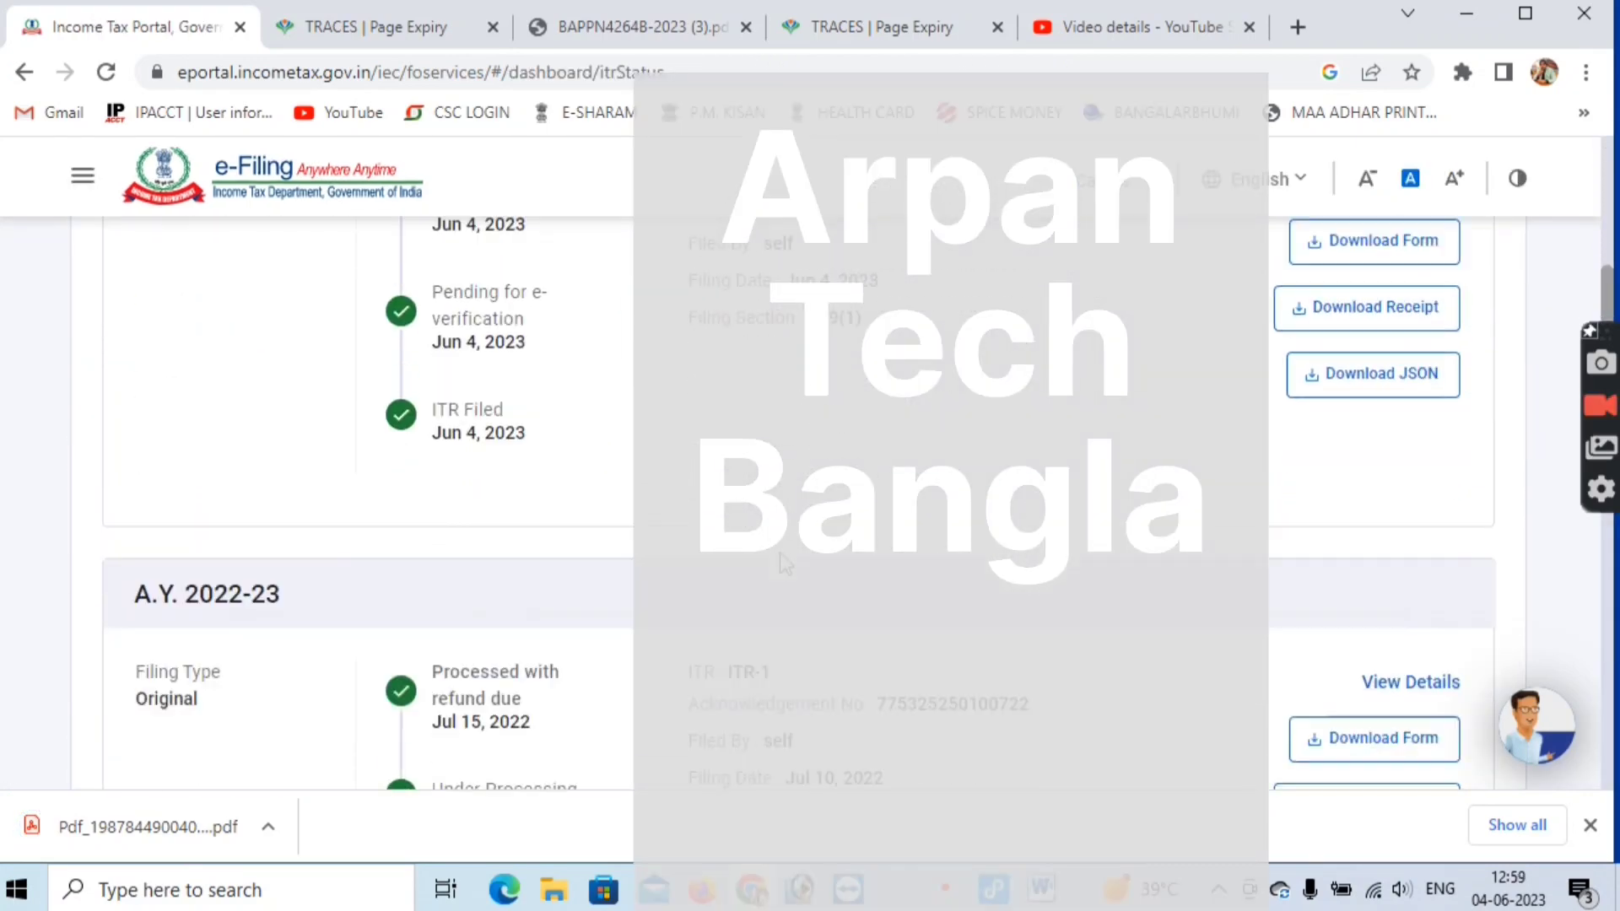
scroll(785, 556, up, 6)
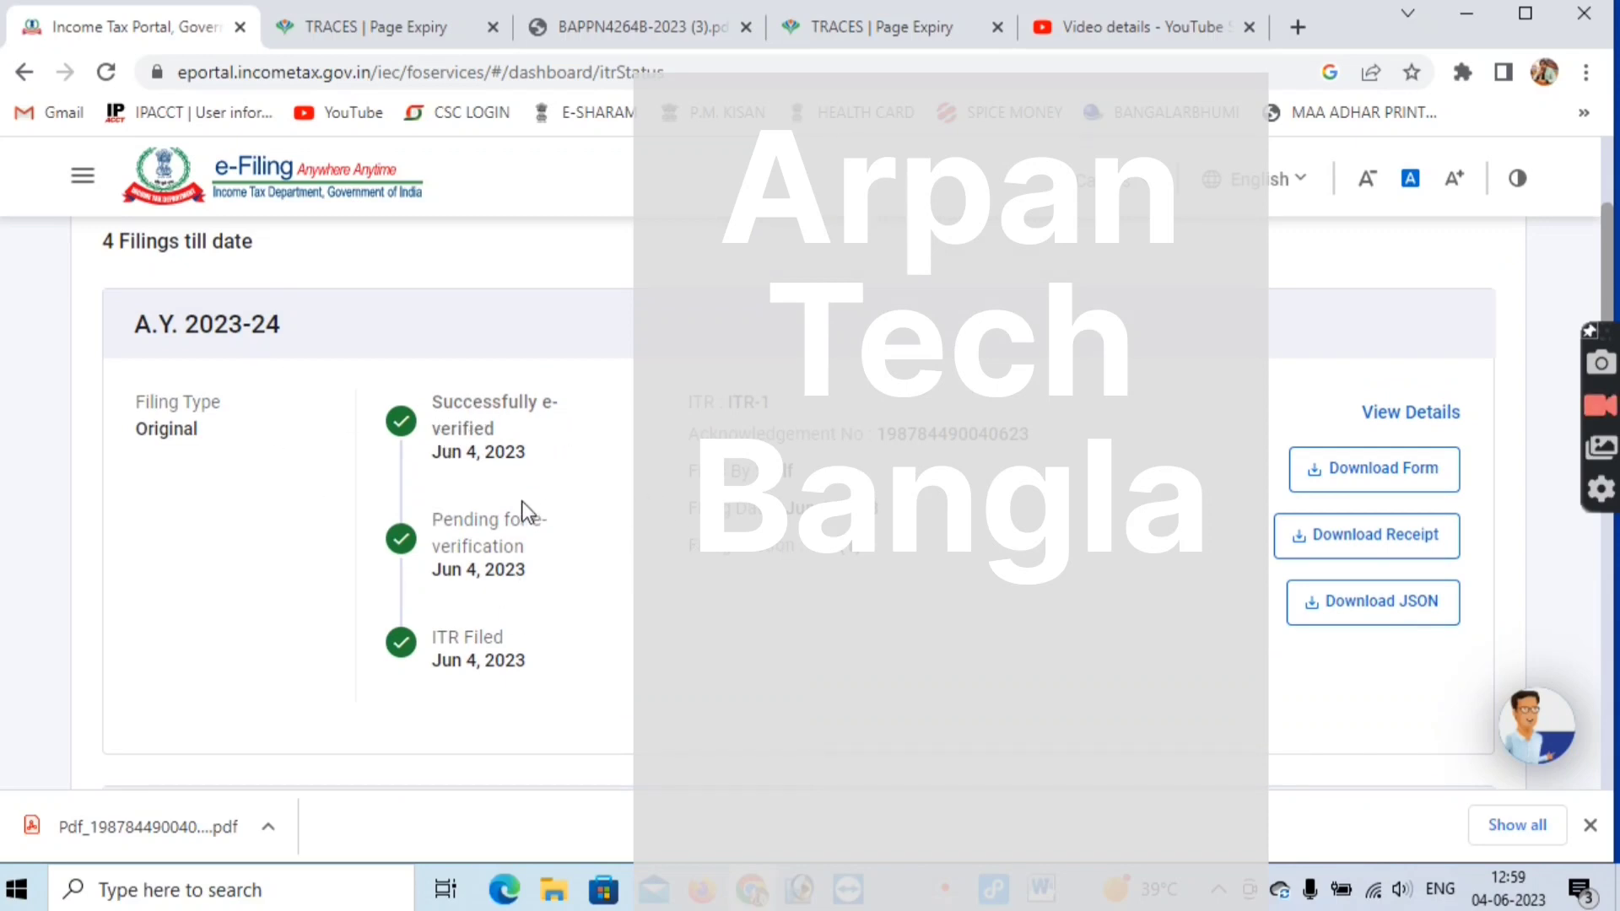
scroll(521, 507, down, 8)
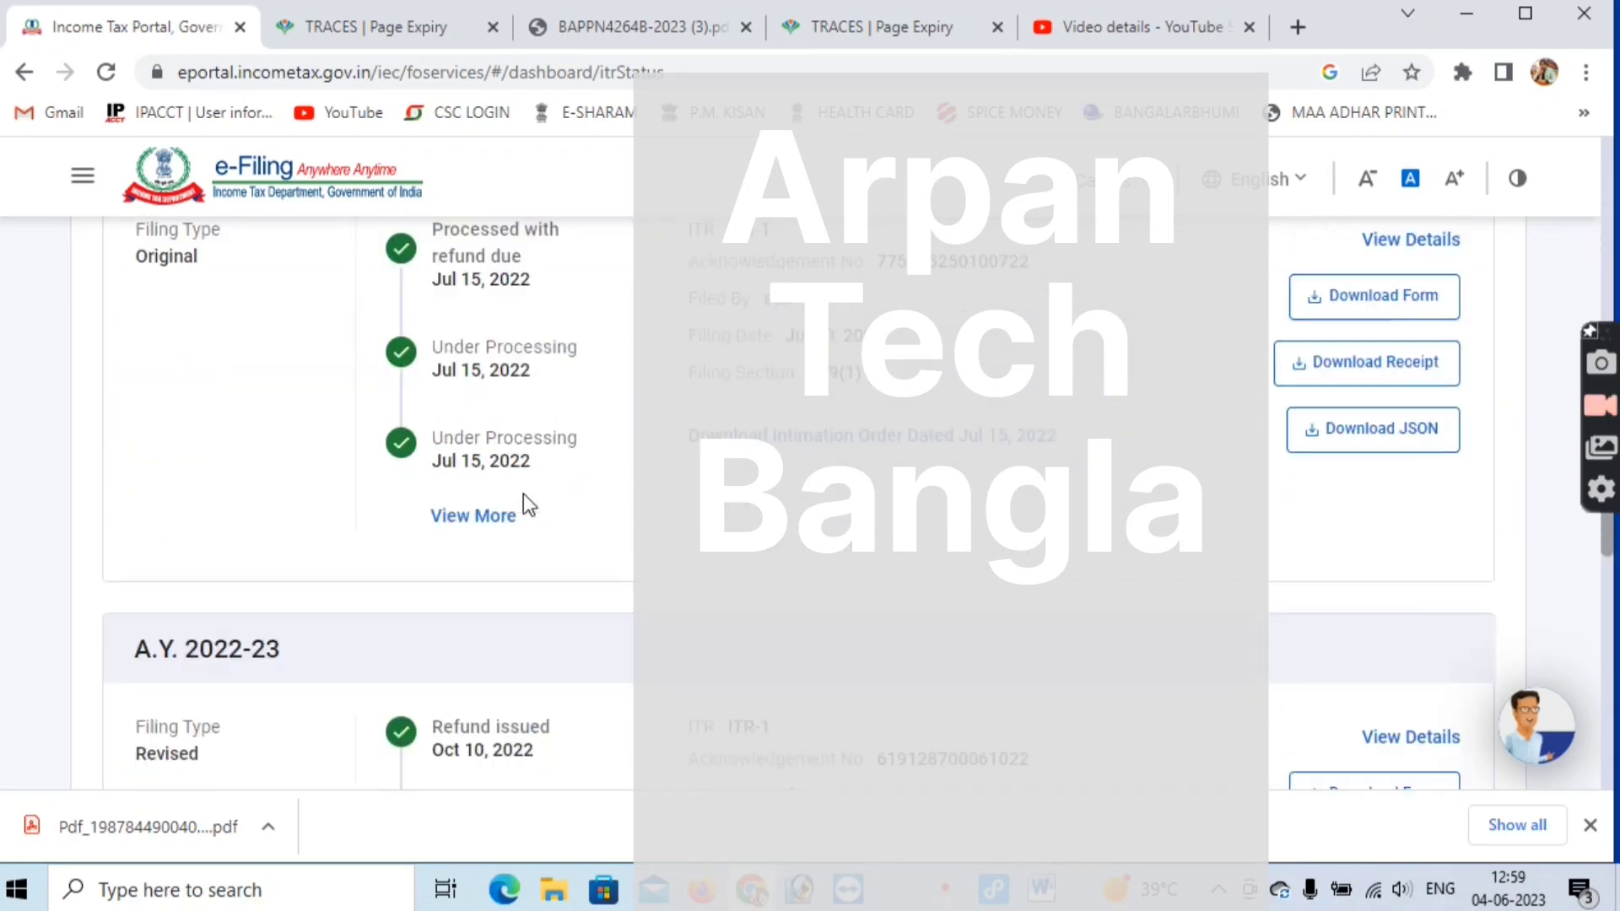
scroll(523, 496, down, 6)
scroll(528, 493, up, 5)
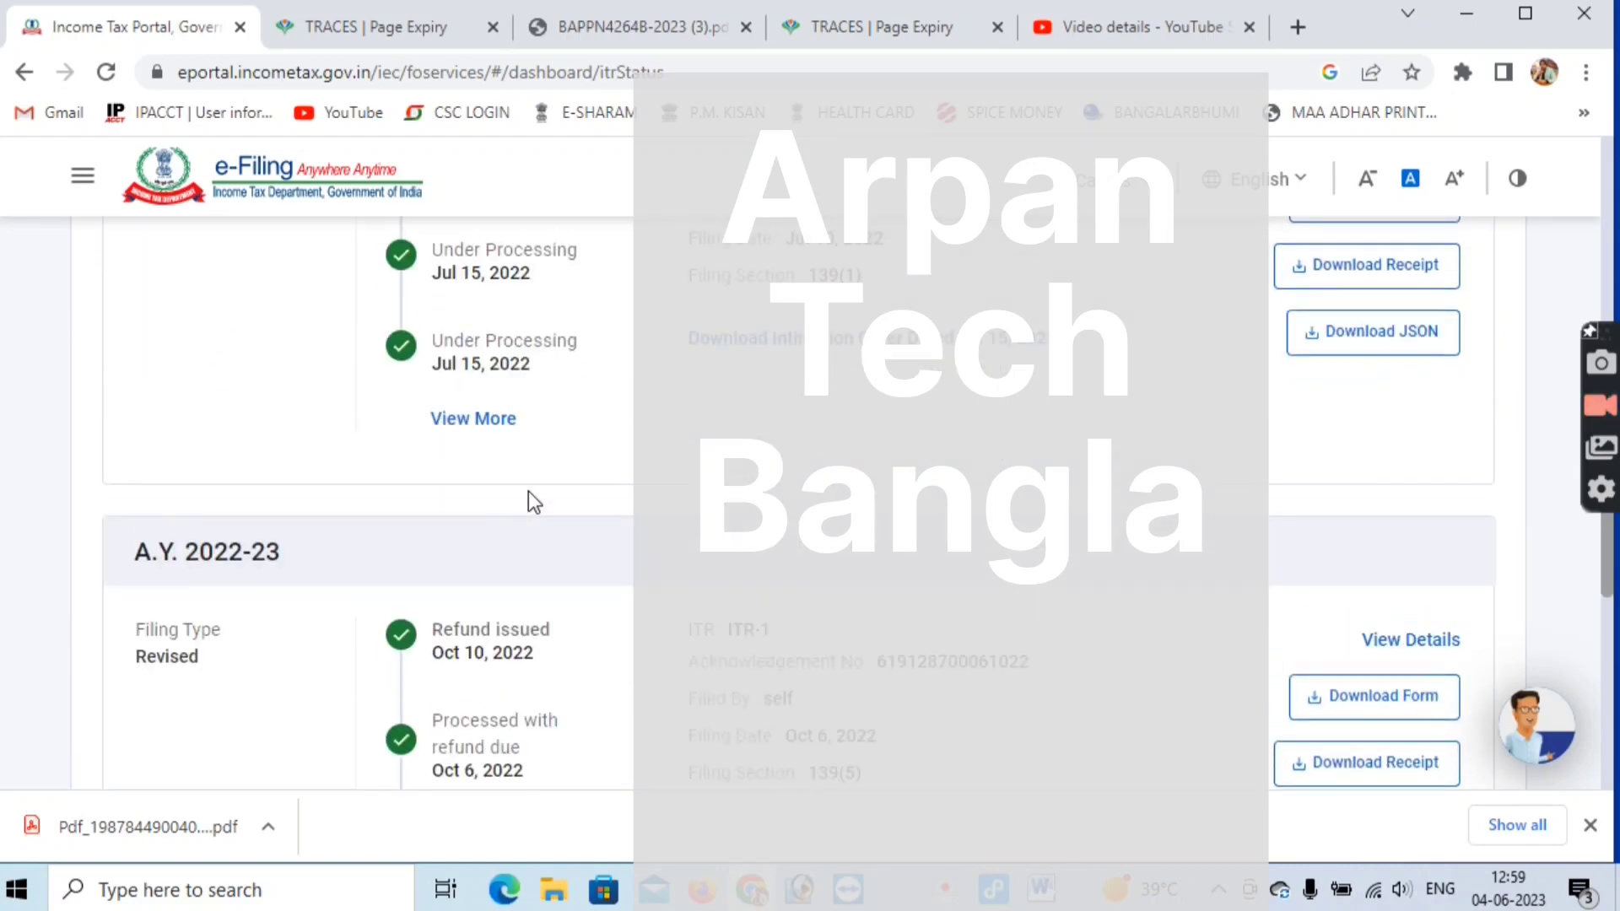
scroll(528, 493, up, 3)
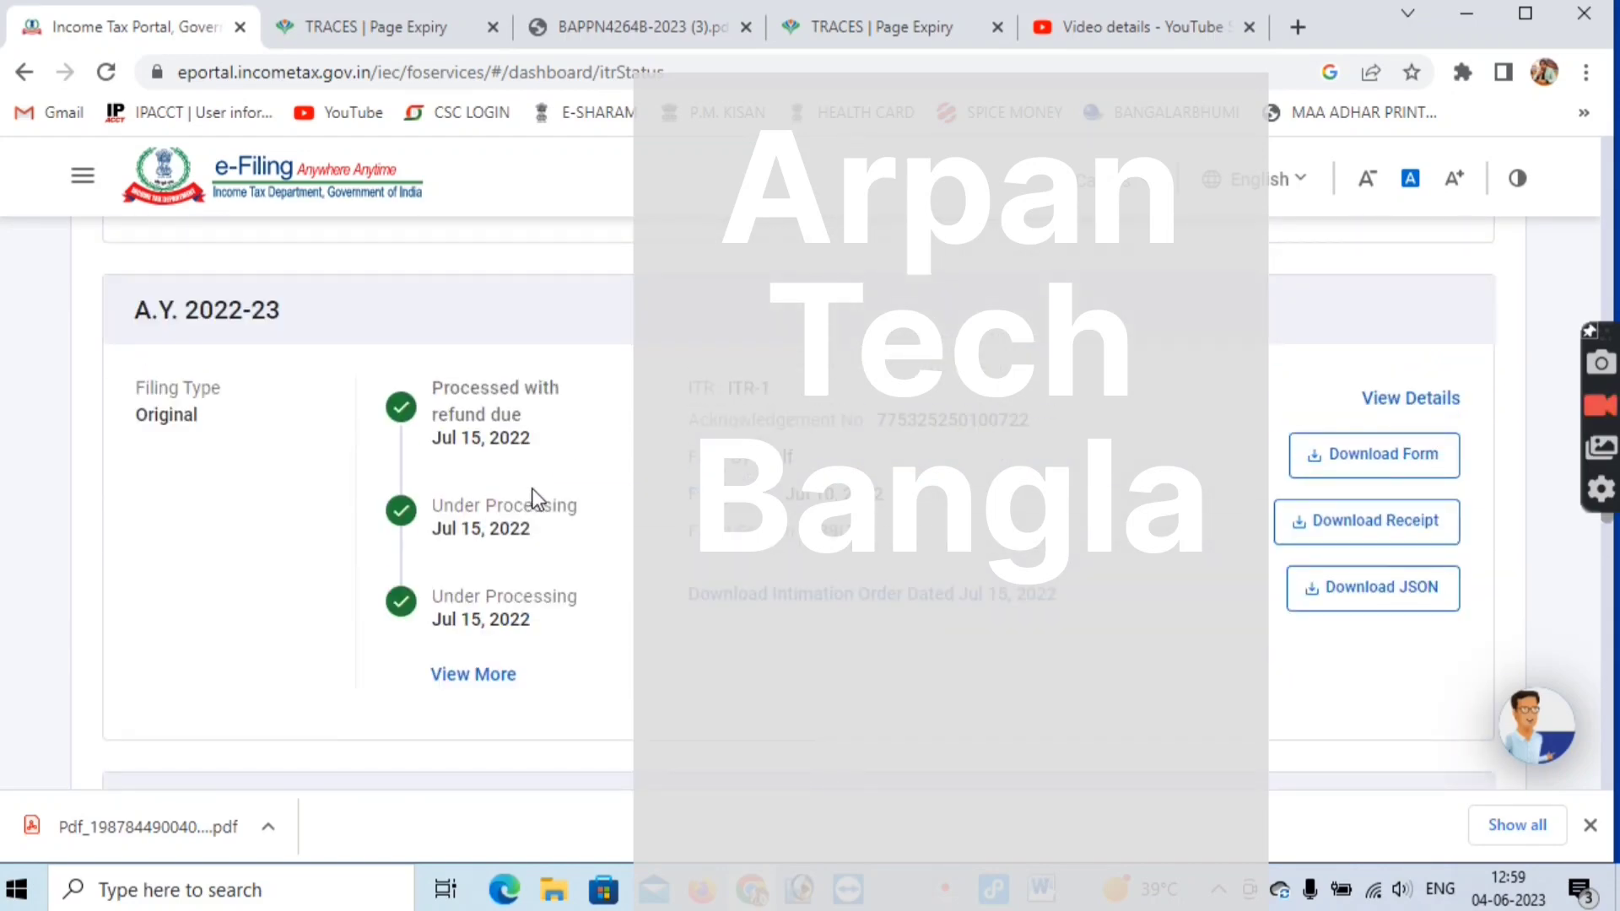
scroll(533, 498, up, 10)
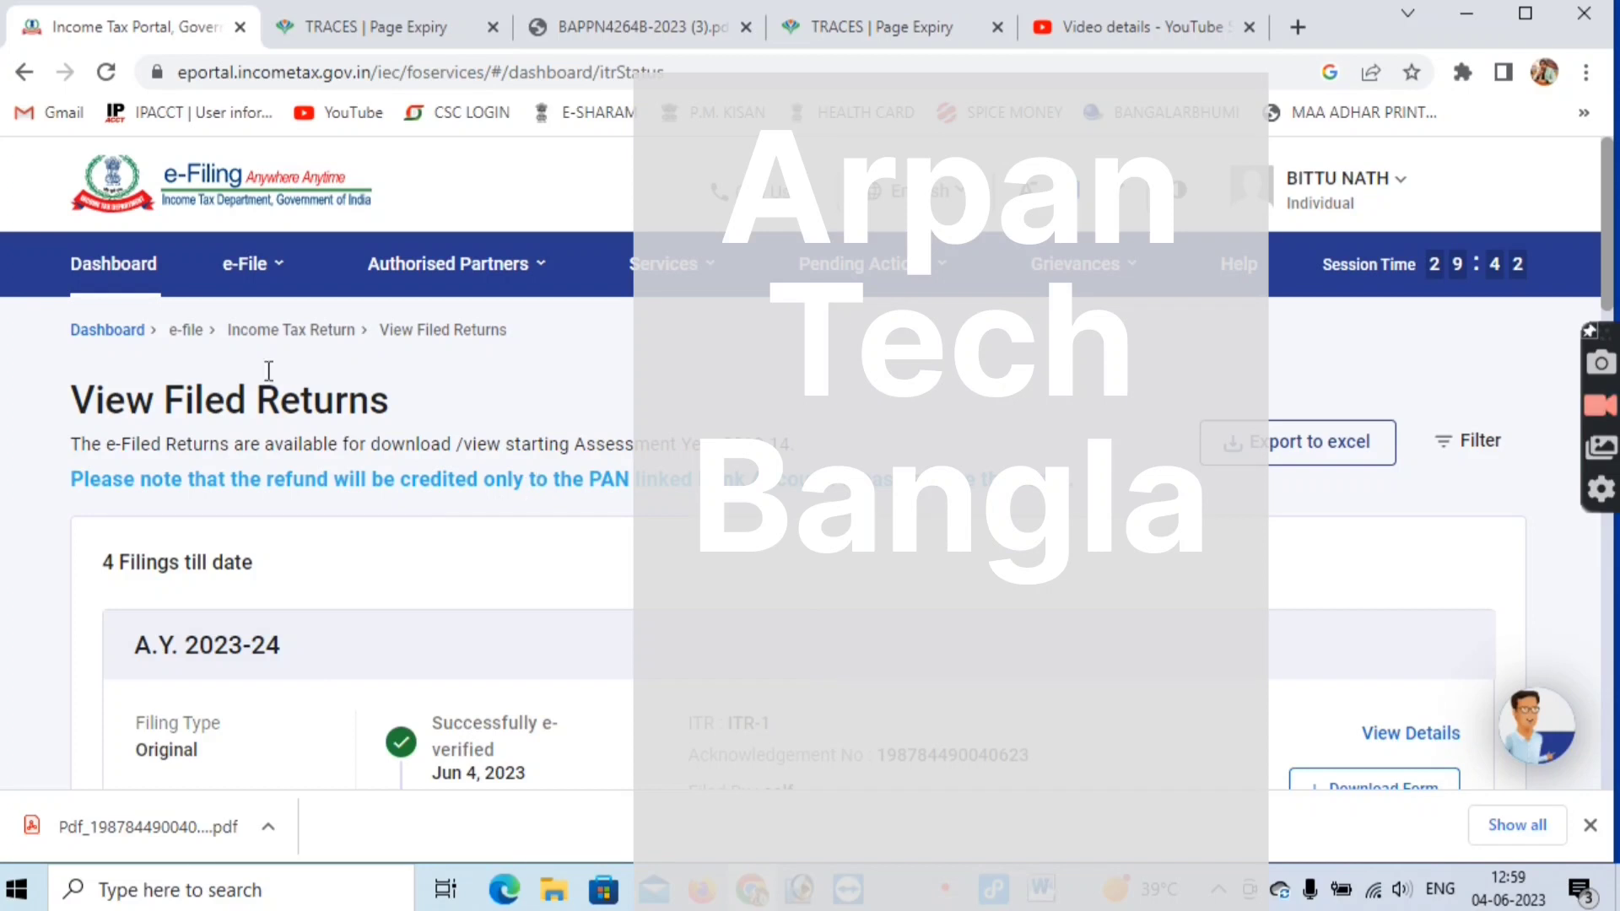
click(141, 269)
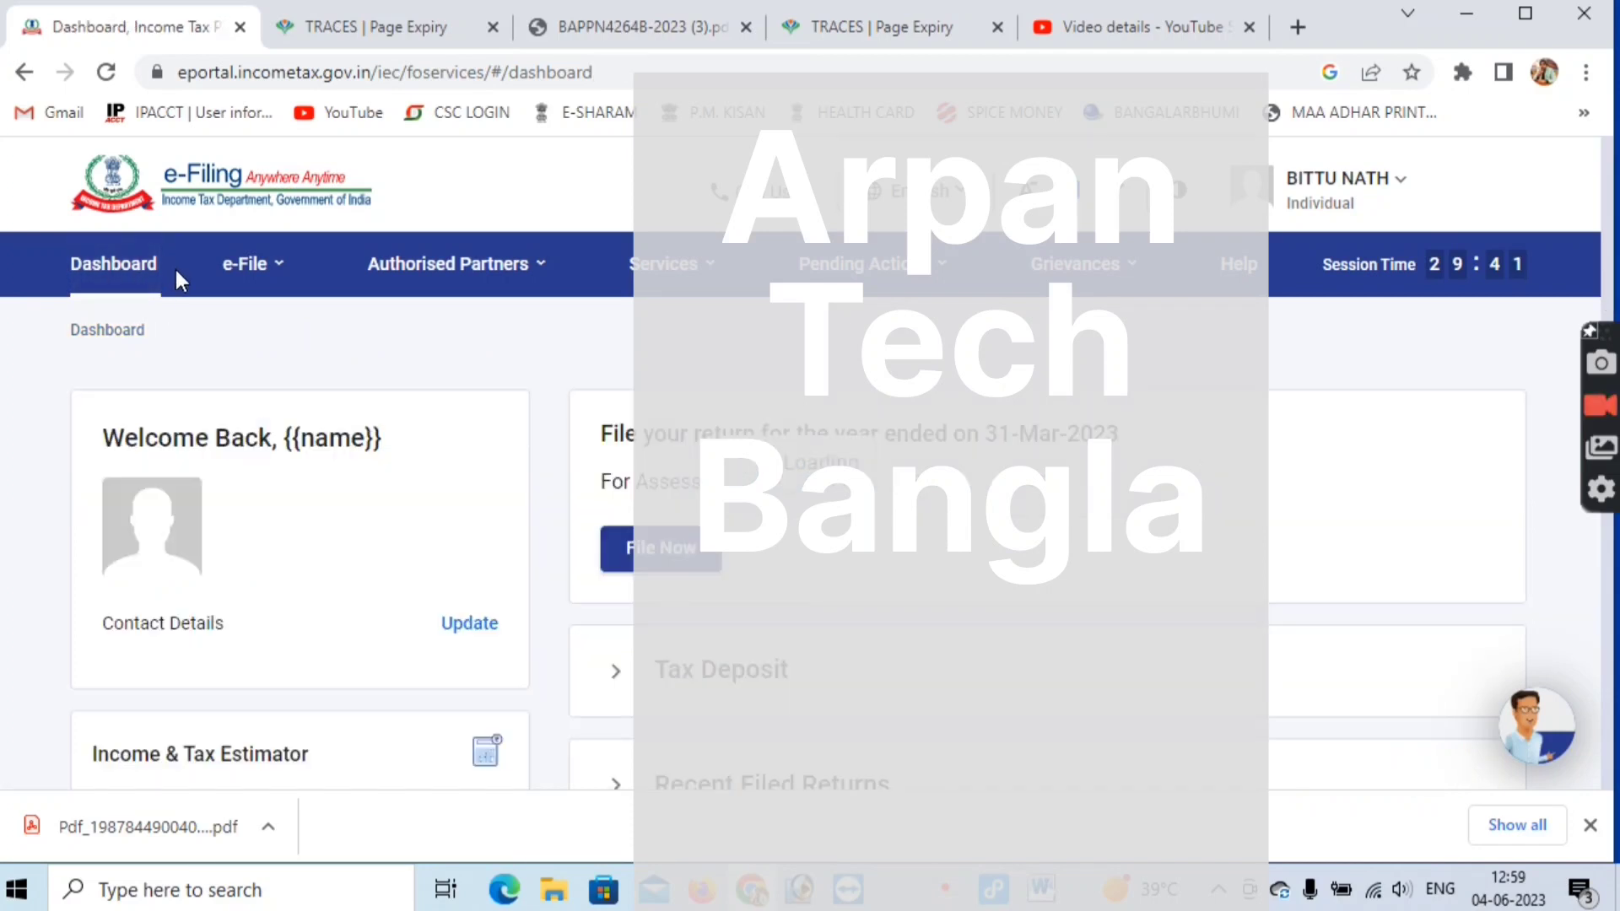